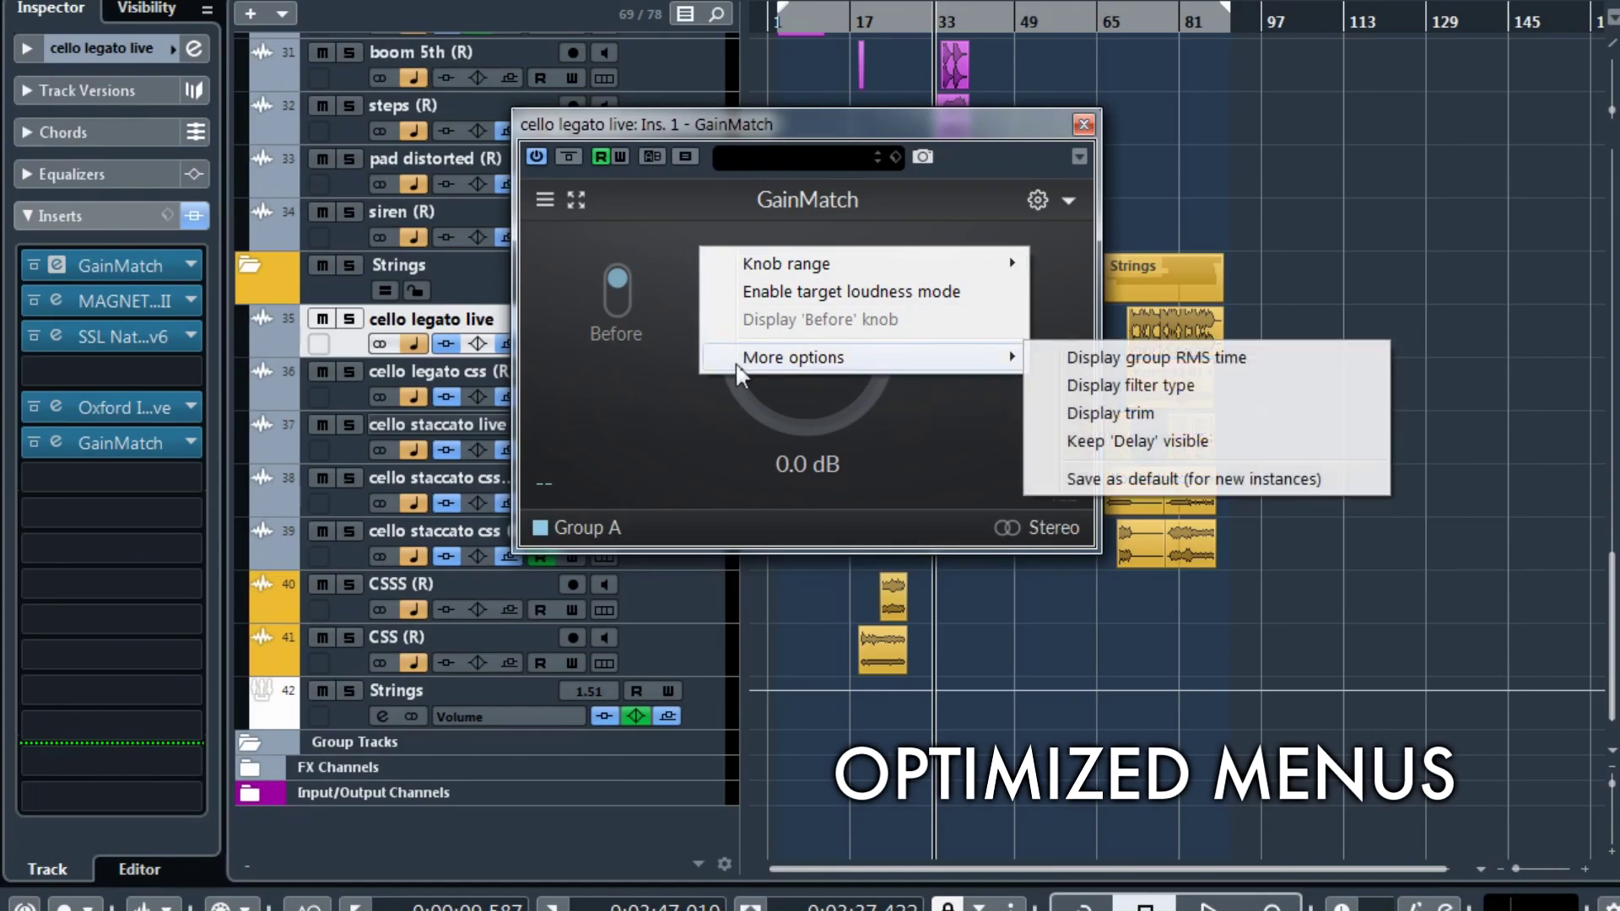
Keep the Delay readout visible, then review the number-of-groups choices in the global preferences
{"action": "left_click", "coordinate": [1114, 436]}
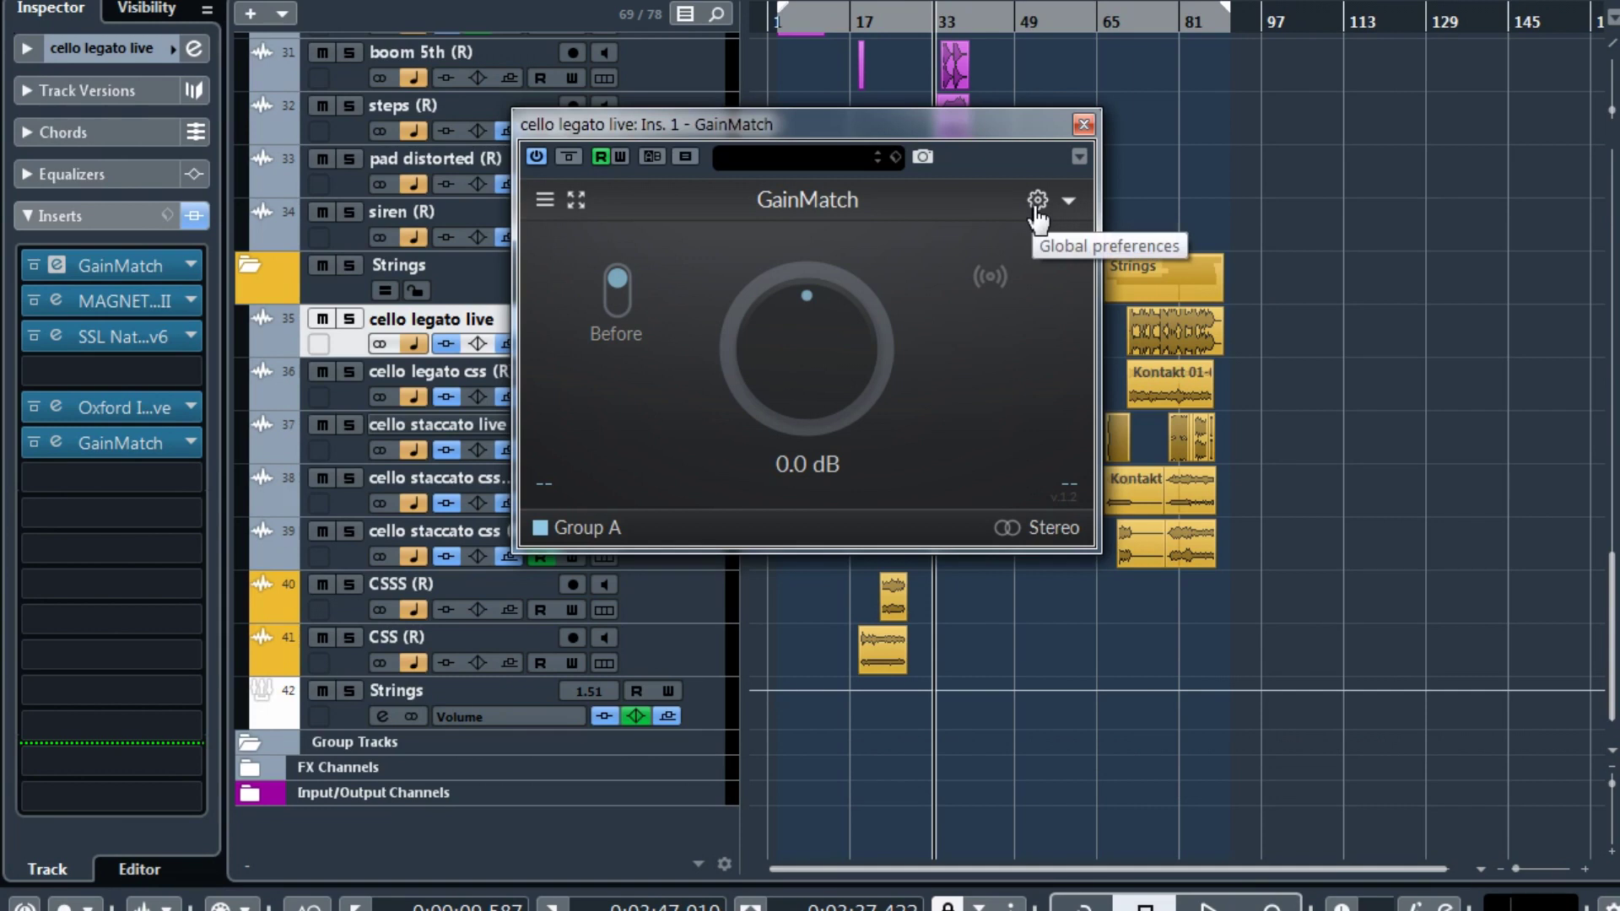
{"action": "left_click", "coordinate": [1037, 211]}
{"action": "mouse_move", "coordinate": [1198, 260]}
{"action": "left_click", "coordinate": [1495, 291]}
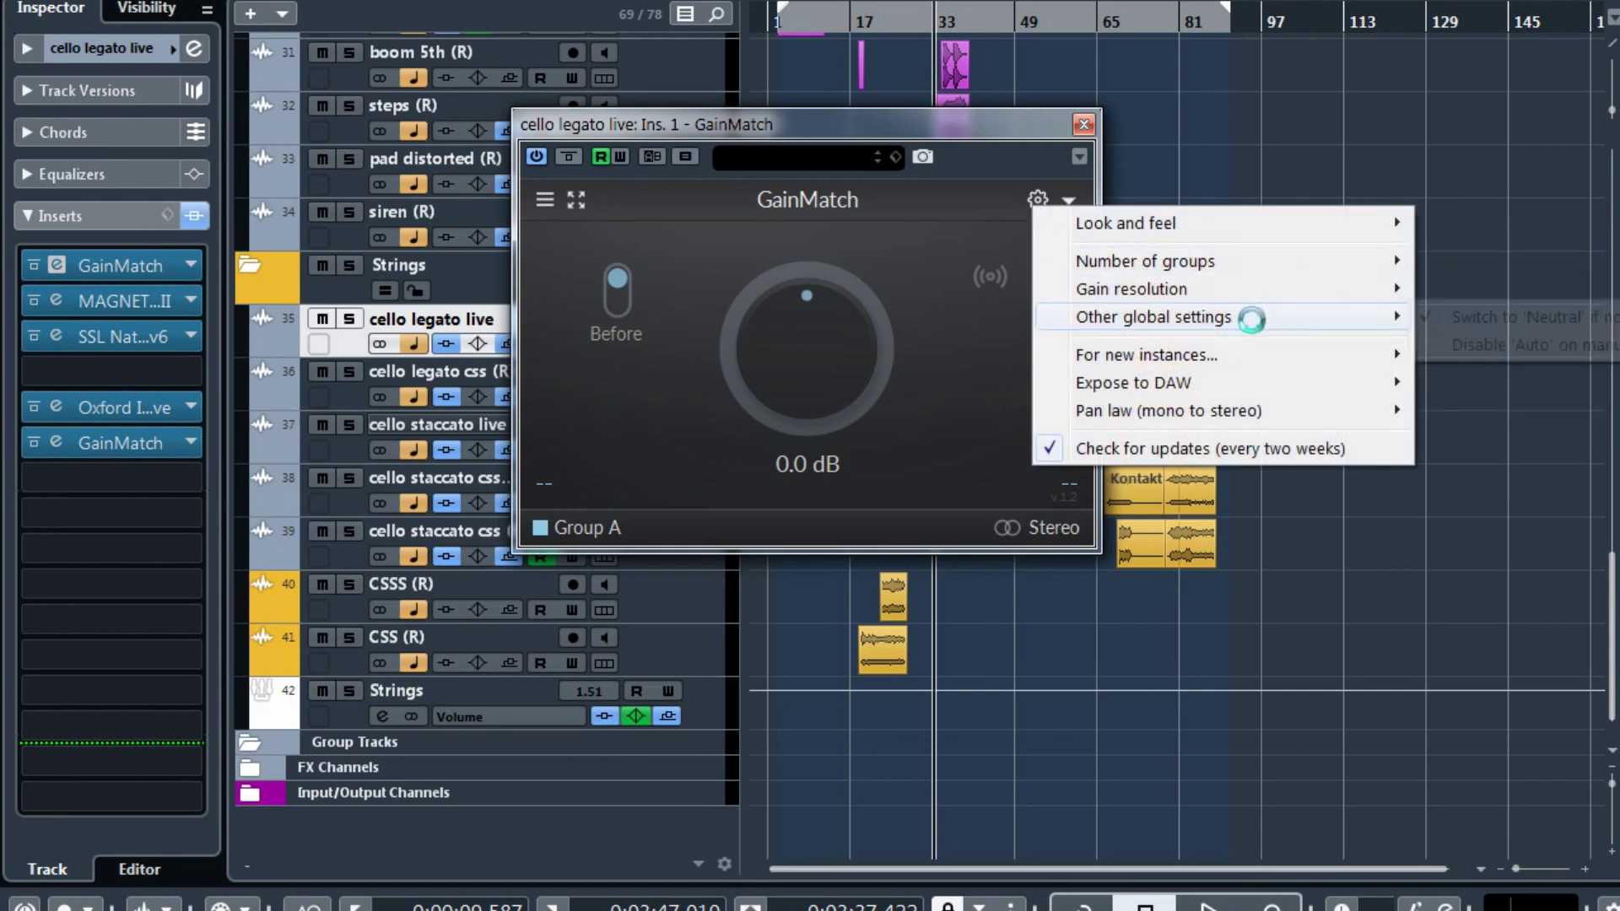
{"action": "mouse_move", "coordinate": [1238, 221]}
{"action": "mouse_move", "coordinate": [1222, 357]}
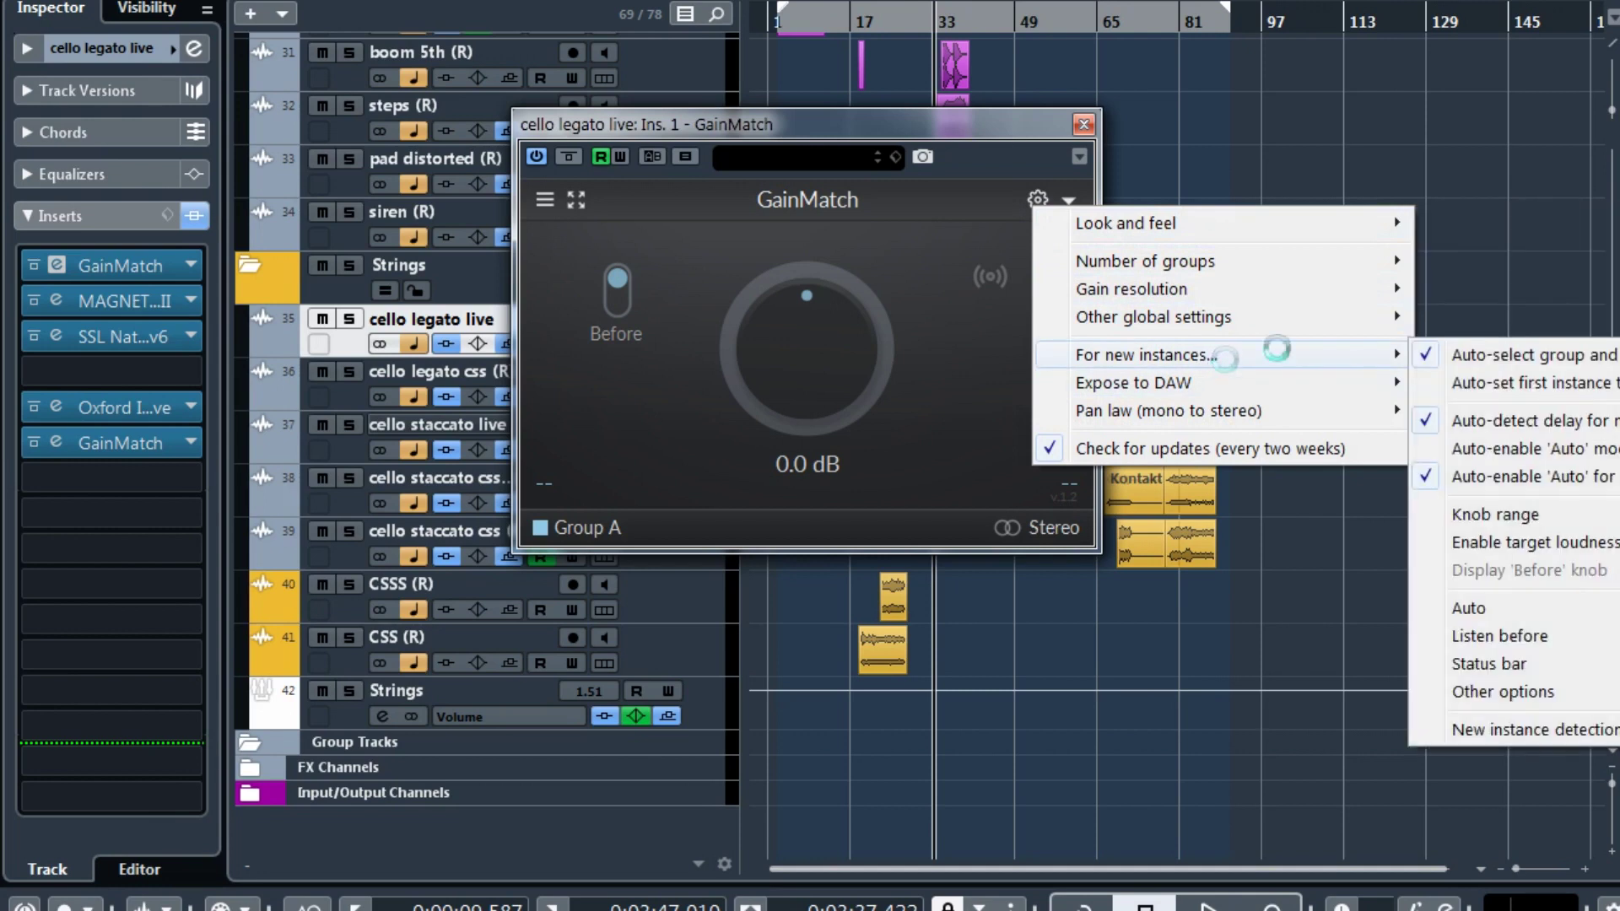
{"action": "left_click", "coordinate": [916, 250]}
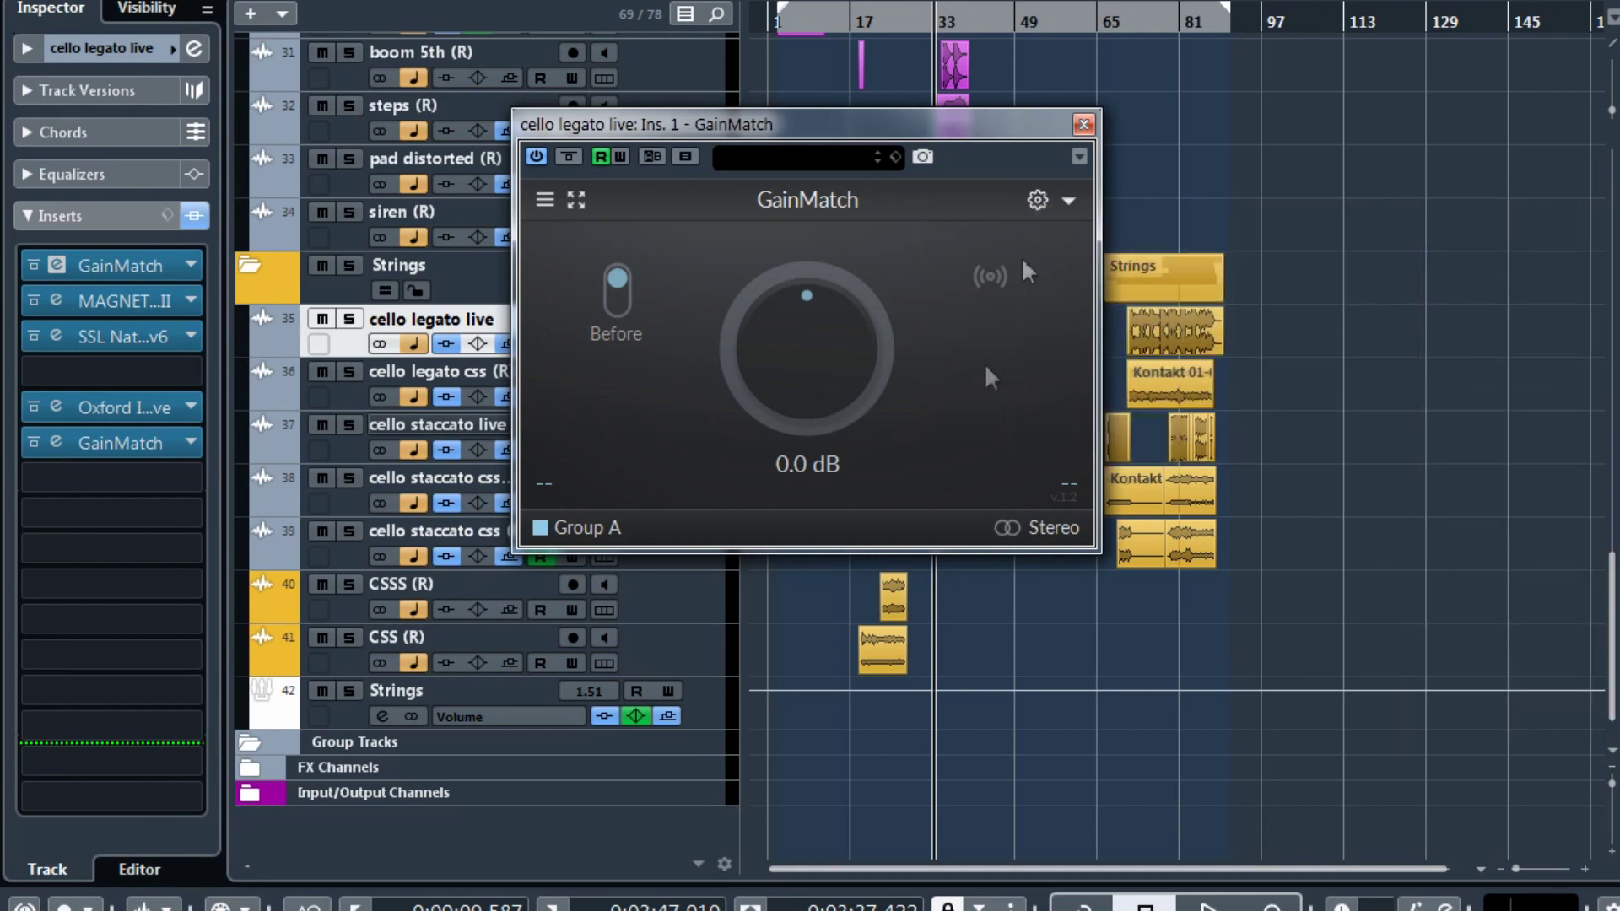
Browse the plugin's option list, then bring the global preferences back up
{"action": "left_click", "coordinate": [1070, 202]}
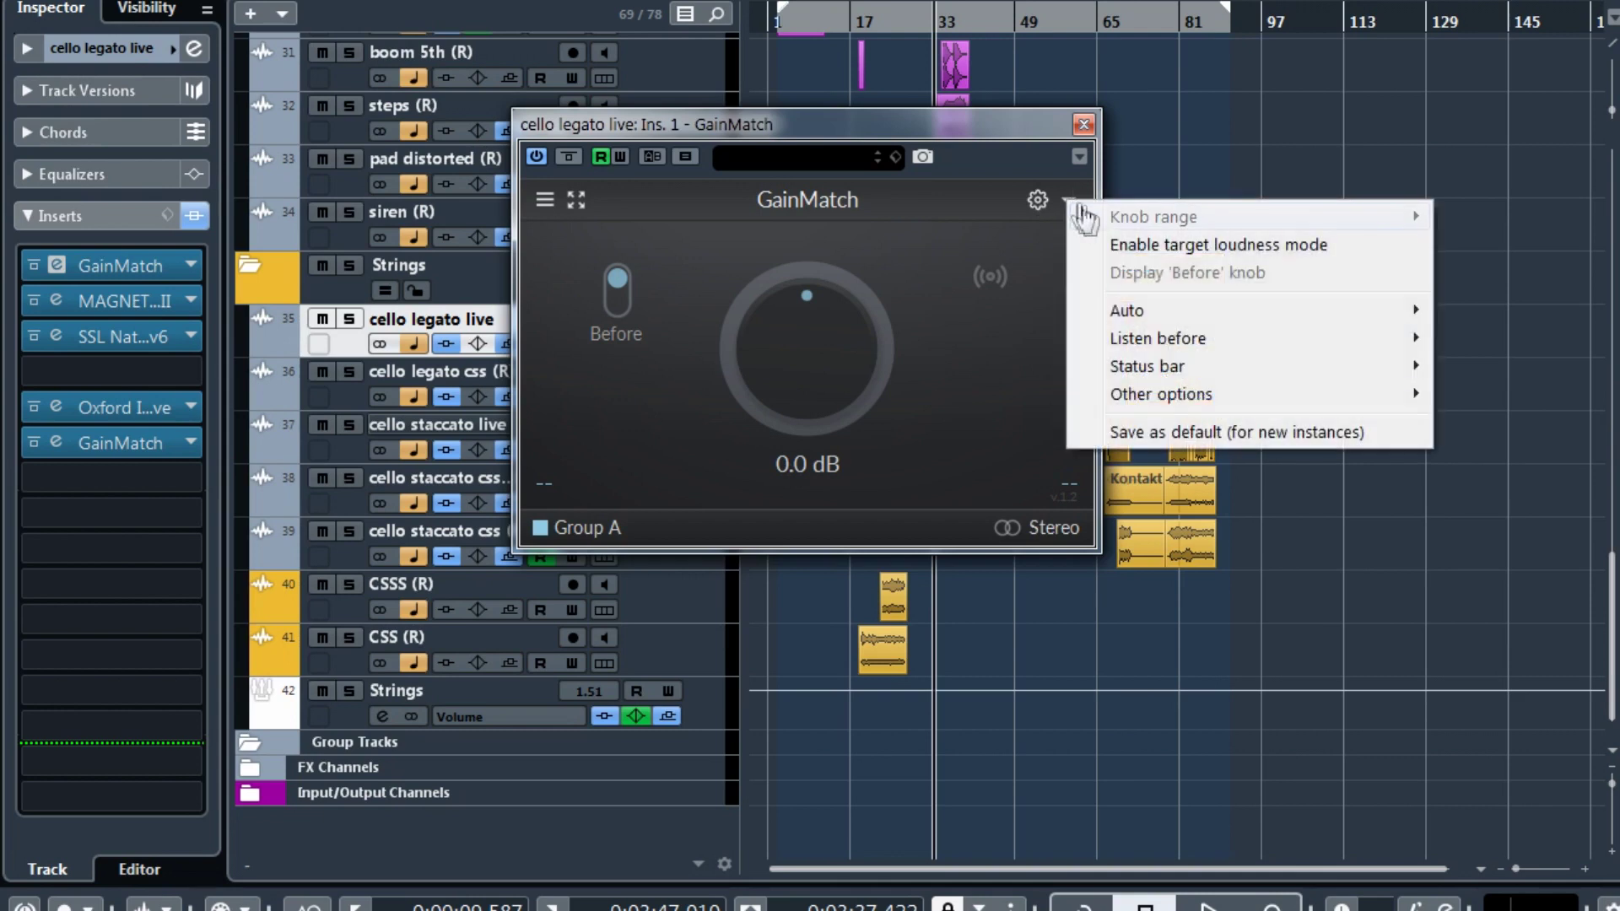
{"action": "mouse_move", "coordinate": [1102, 222]}
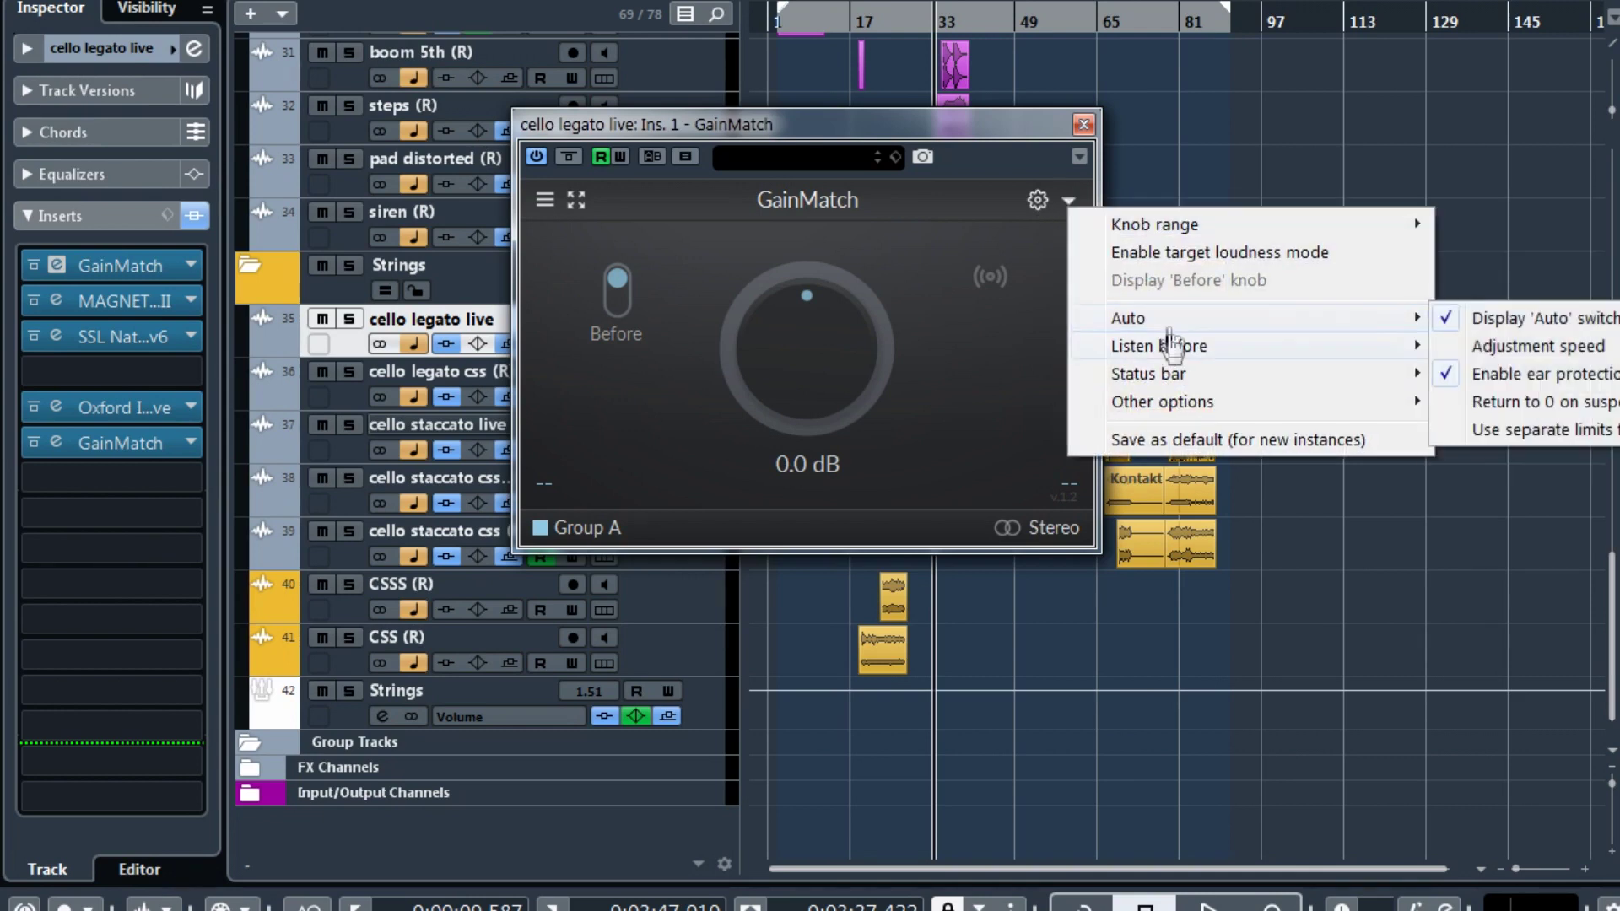
{"action": "mouse_move", "coordinate": [1173, 346]}
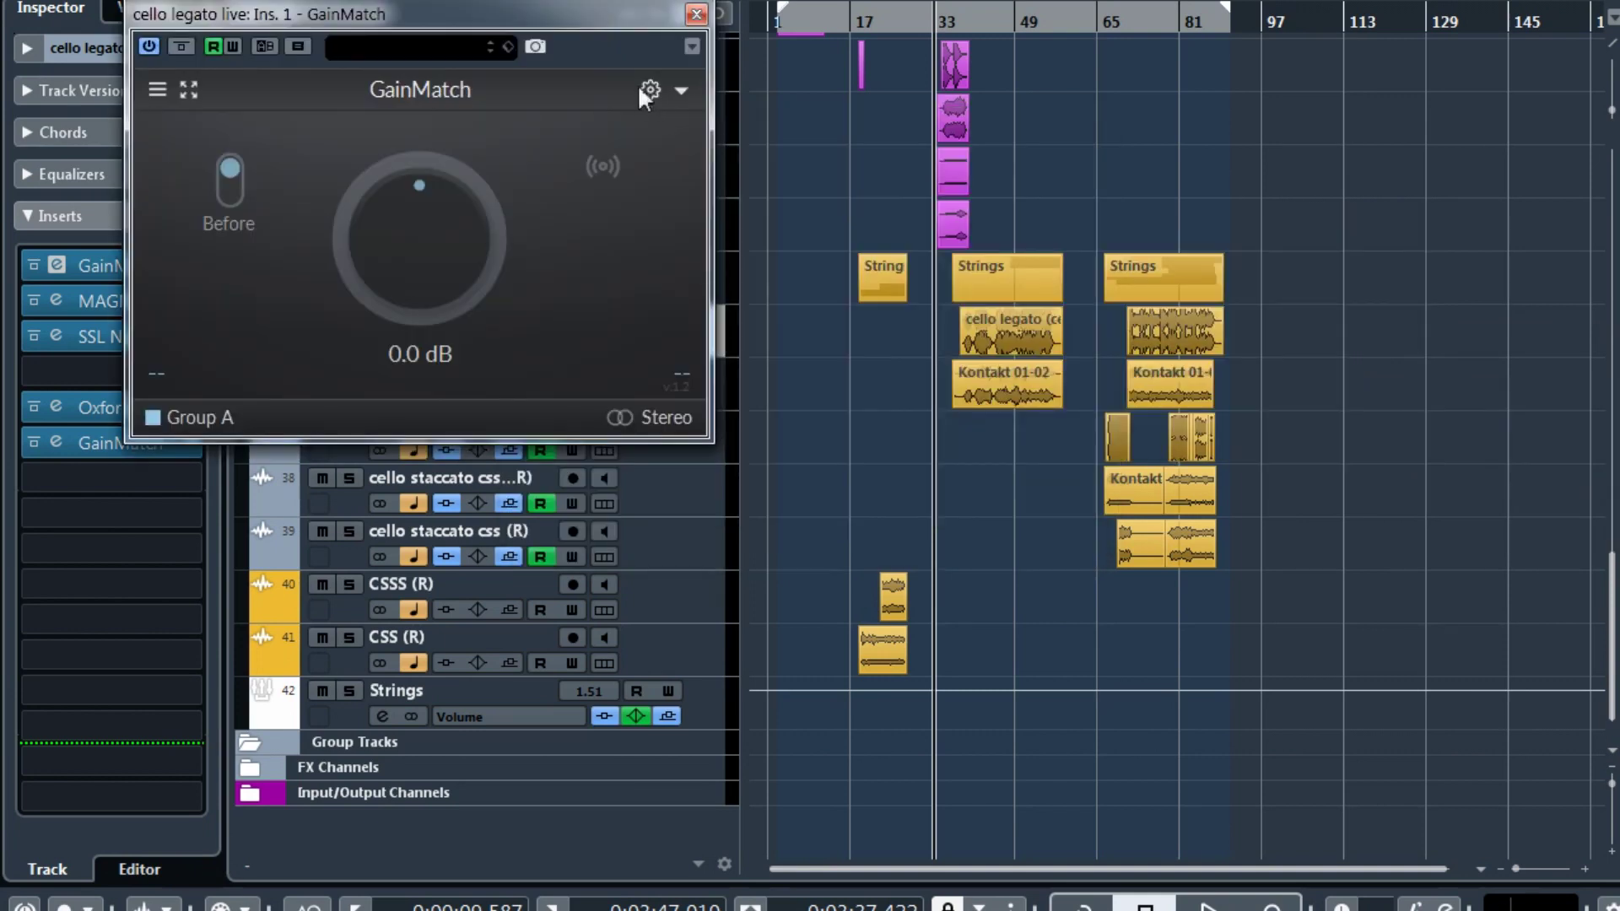
{"action": "left_click", "coordinate": [648, 87]}
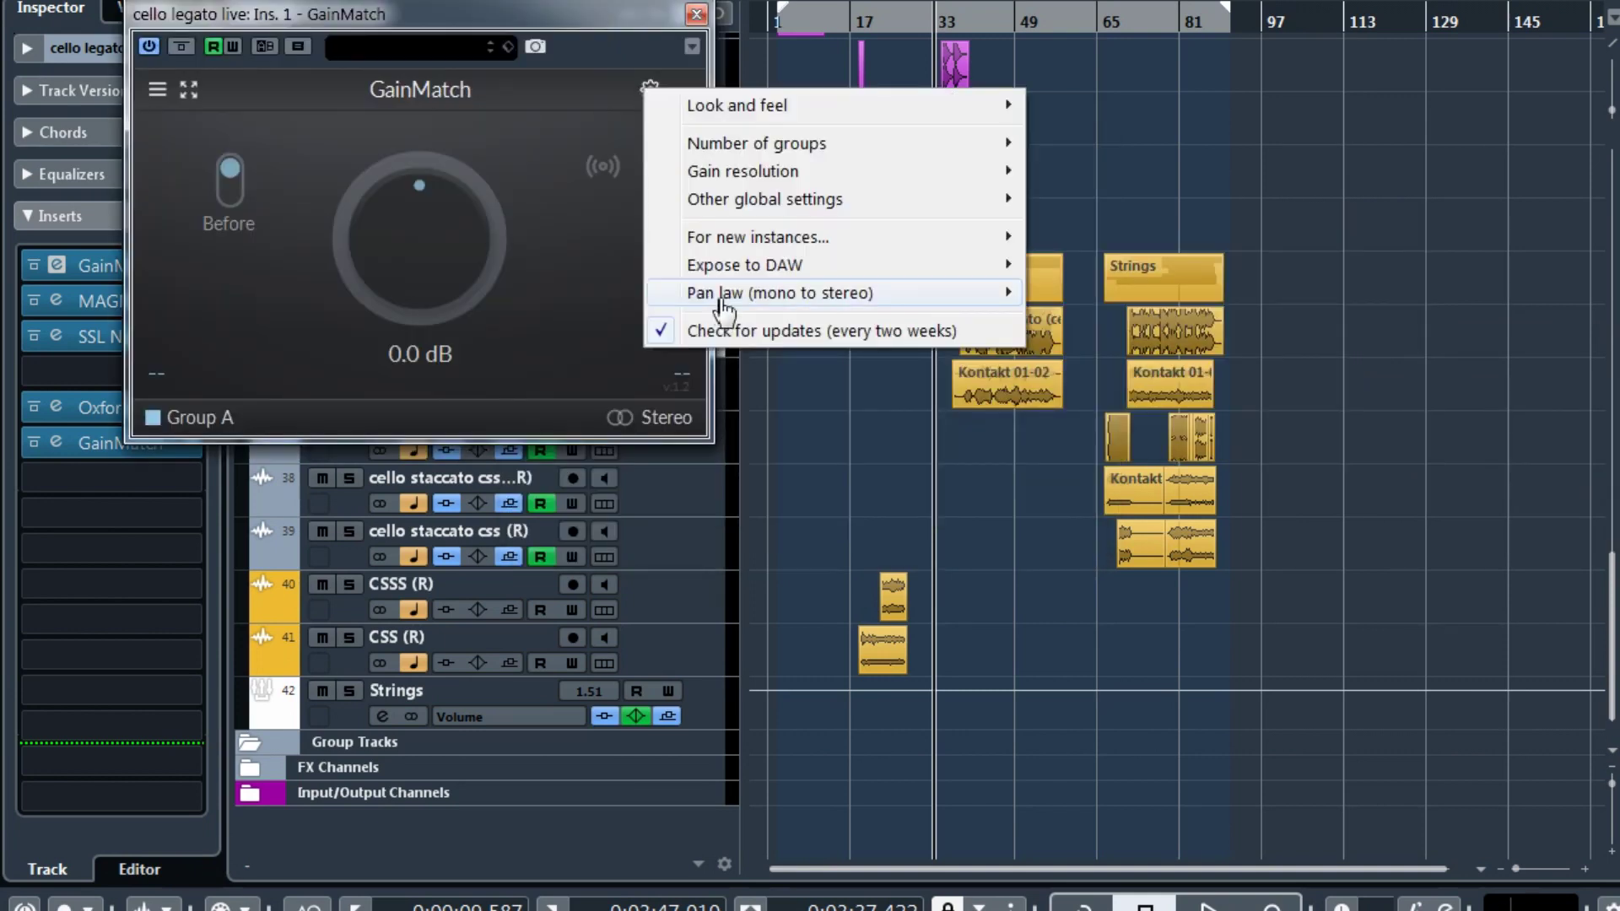
Close the preferences, move the plugin window right and look over the GUI scale choices
{"action": "mouse_move", "coordinate": [759, 239]}
{"action": "mouse_move", "coordinate": [1118, 583]}
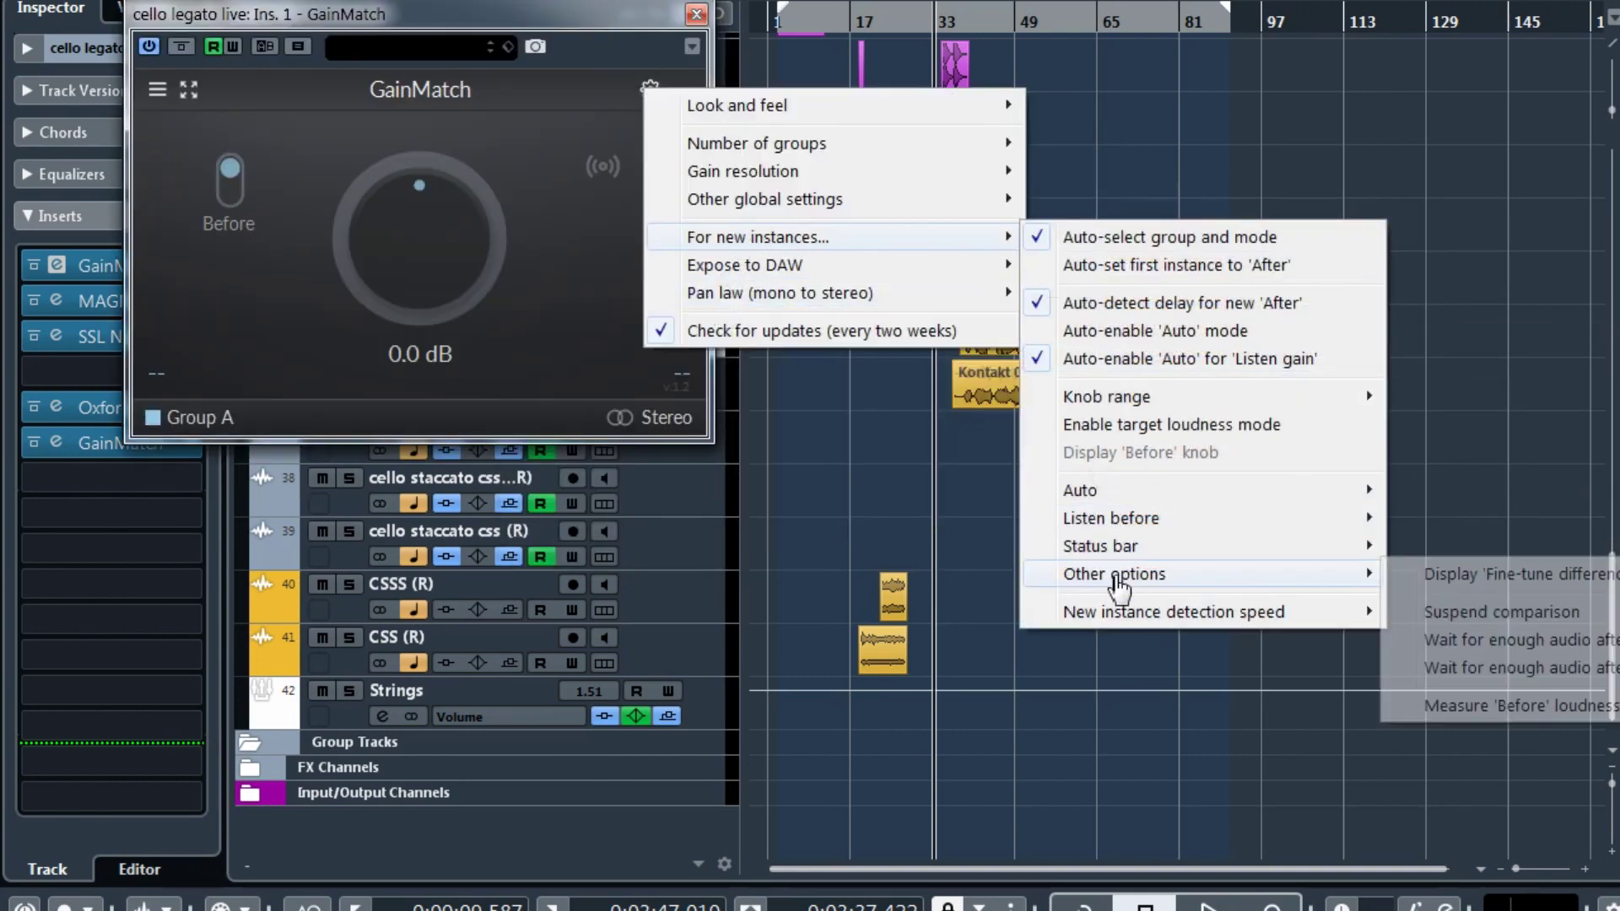
{"action": "left_click", "coordinate": [449, 137]}
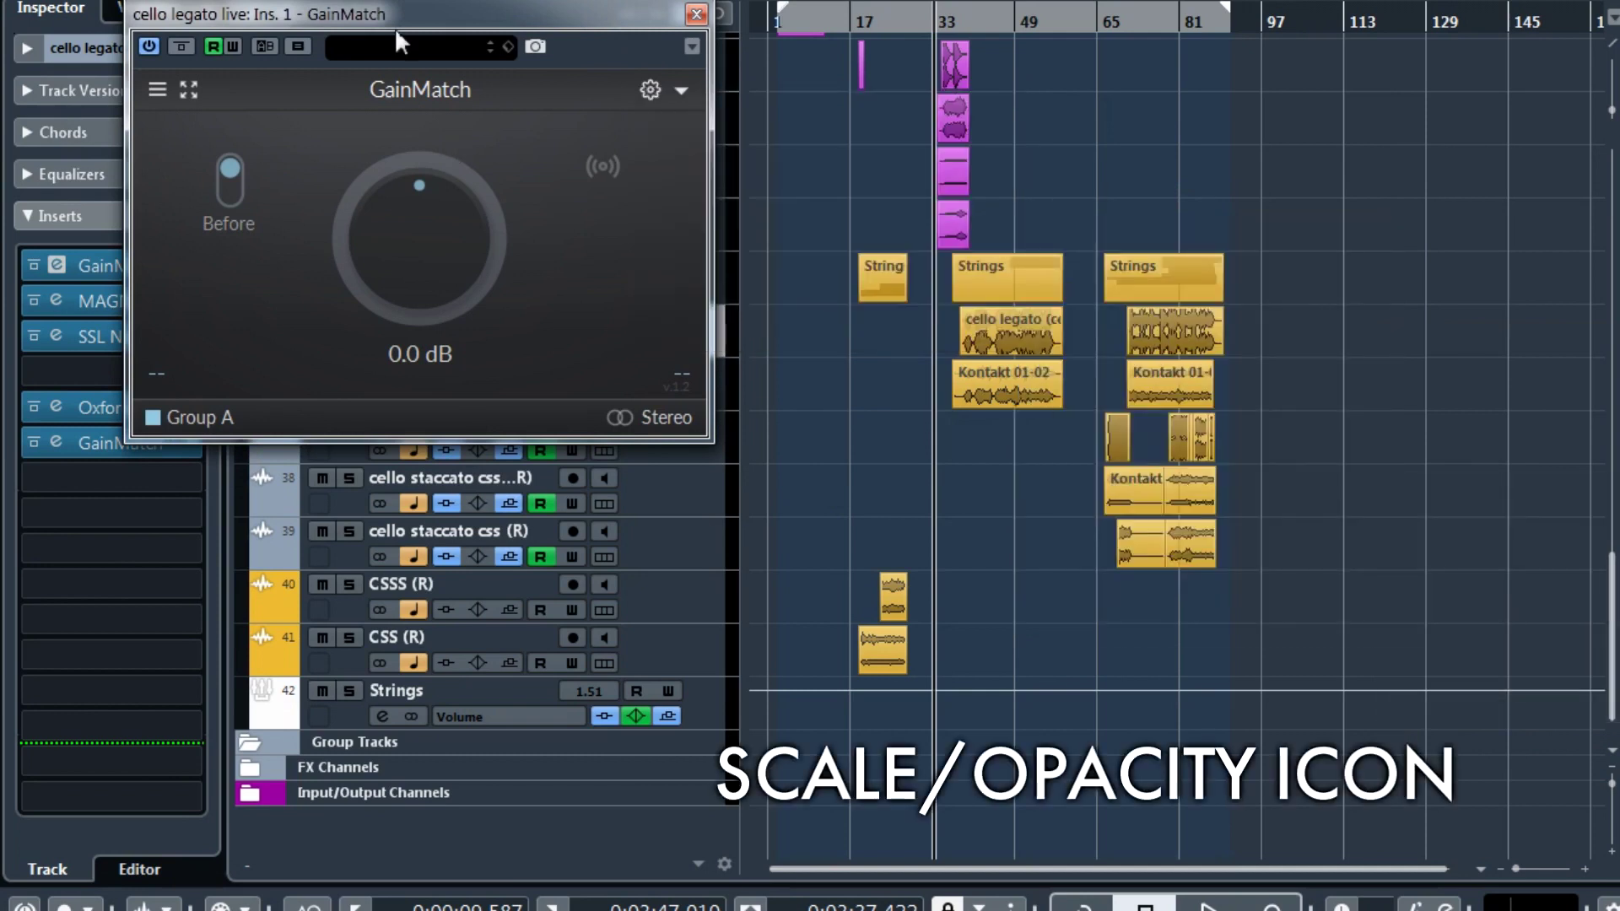
{"action": "left_click_drag", "start_coordinate": [396, 33], "coordinate": [738, 51]}
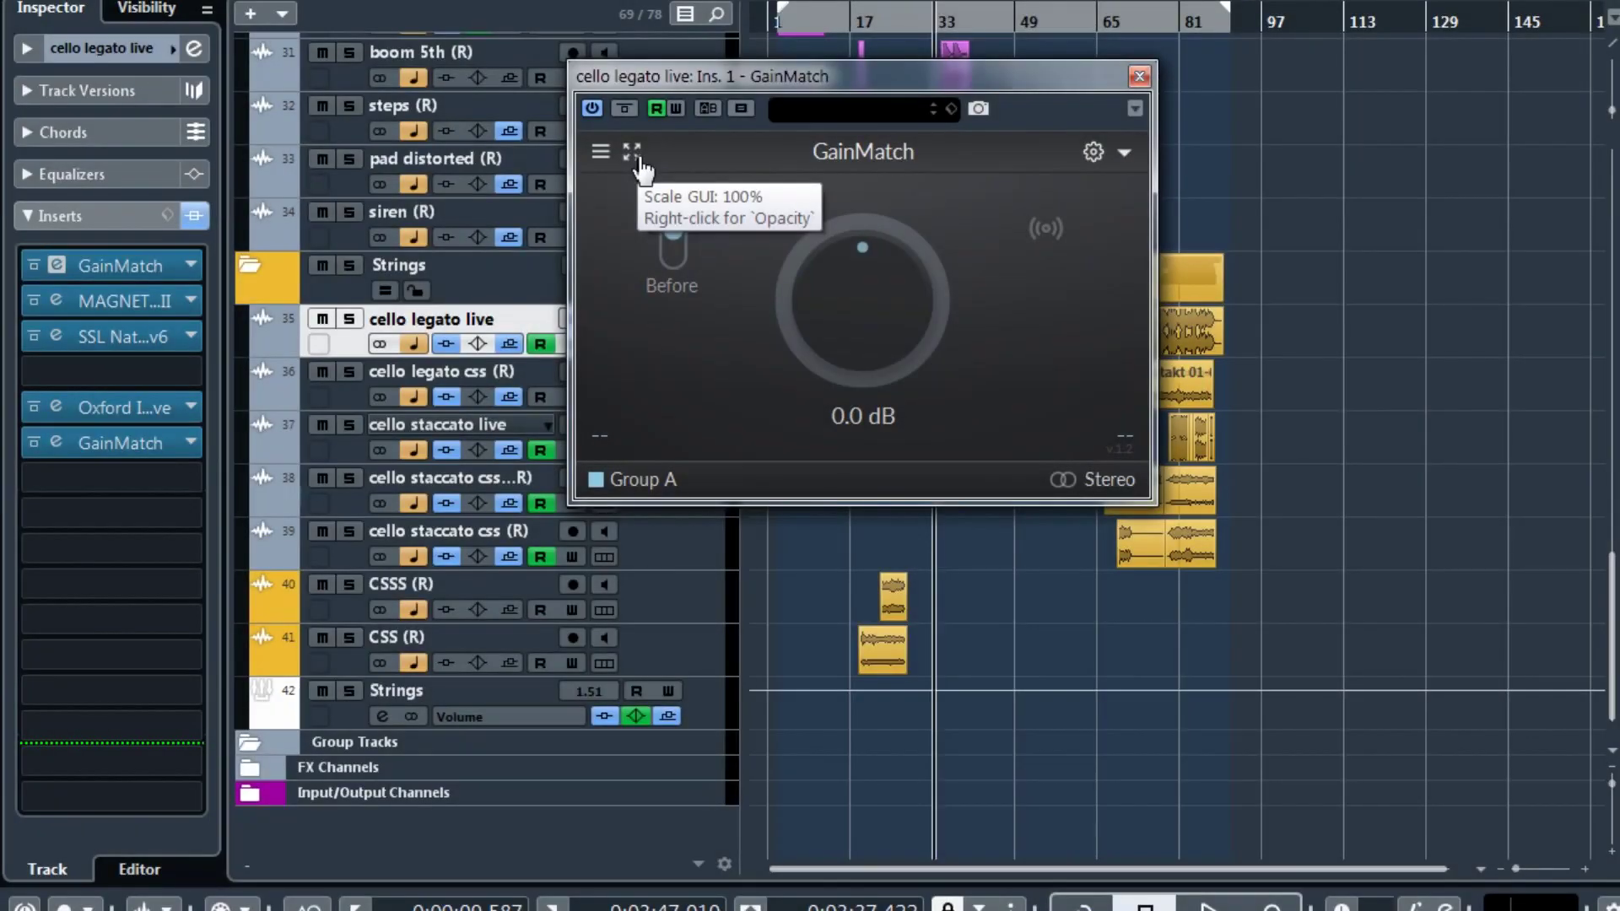
{"action": "left_click", "coordinate": [633, 154]}
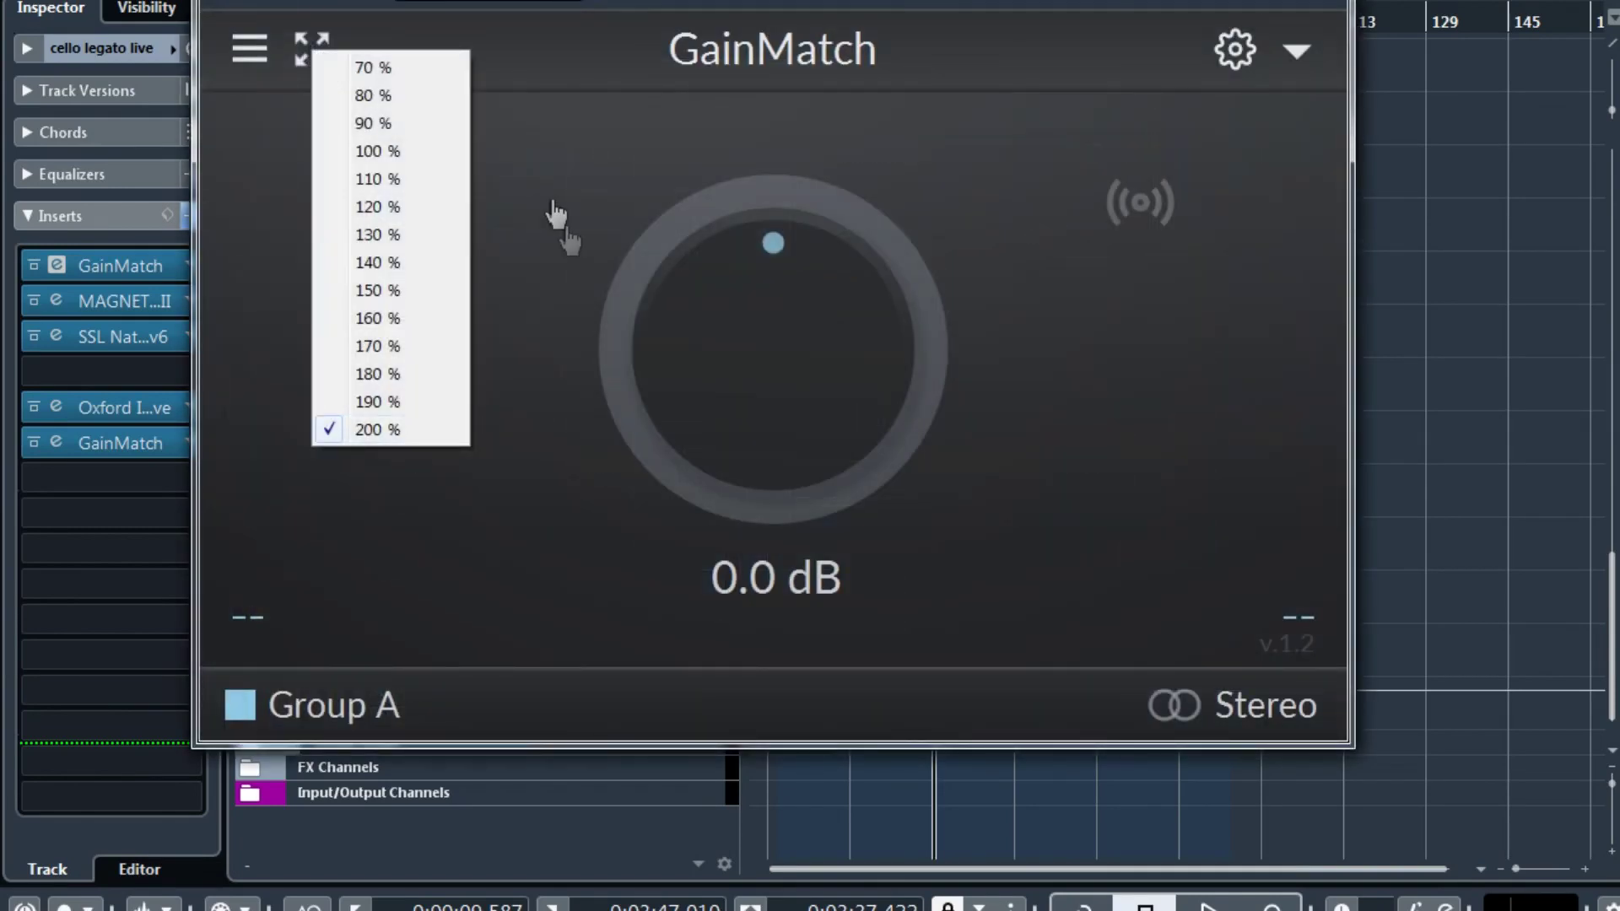
{"action": "left_click", "coordinate": [561, 224]}
Browse the preset list and main menu, then switch the scaling control to opacity
{"action": "left_click", "coordinate": [783, 65]}
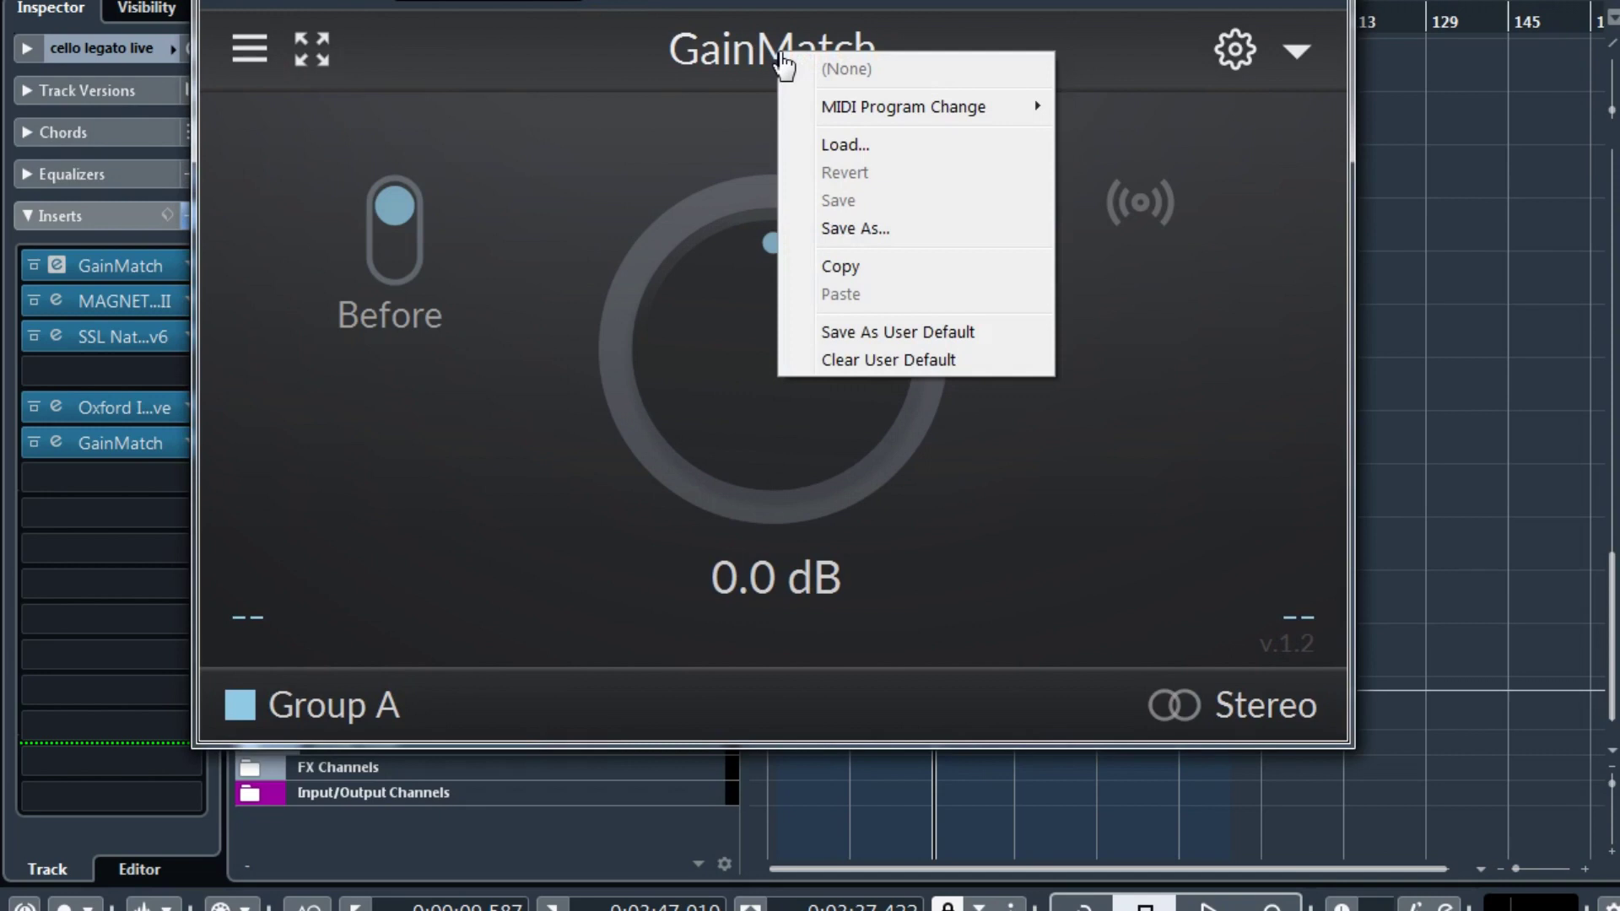
{"action": "left_click", "coordinate": [250, 48]}
{"action": "mouse_move", "coordinate": [287, 66]}
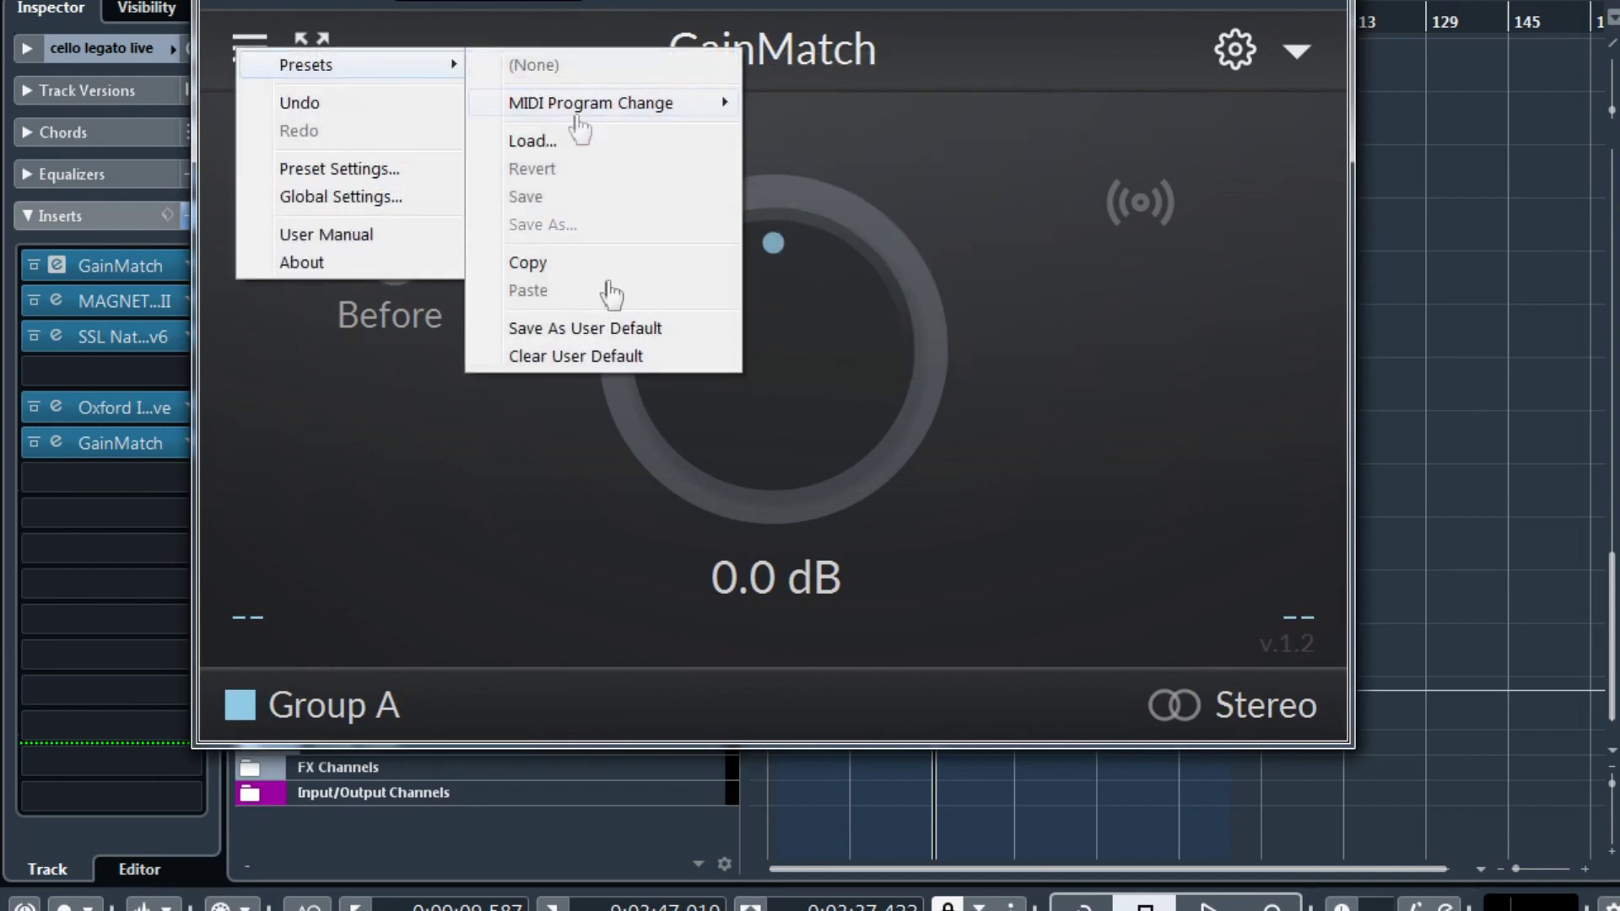
{"action": "left_click", "coordinate": [594, 331]}
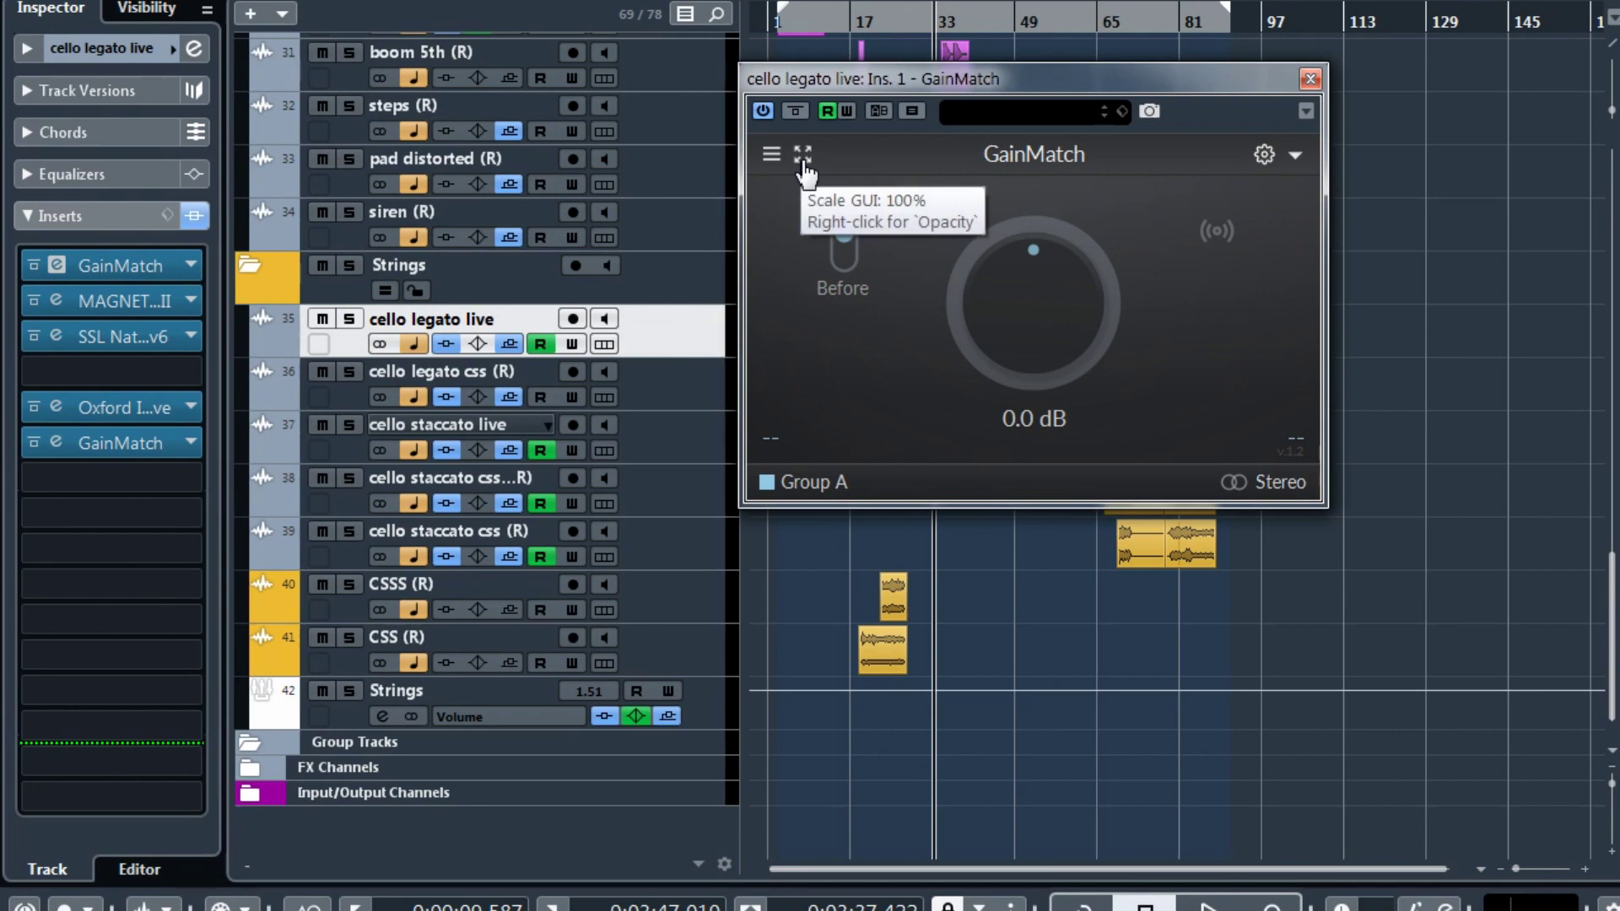
{"action": "right_click", "coordinate": [804, 162]}
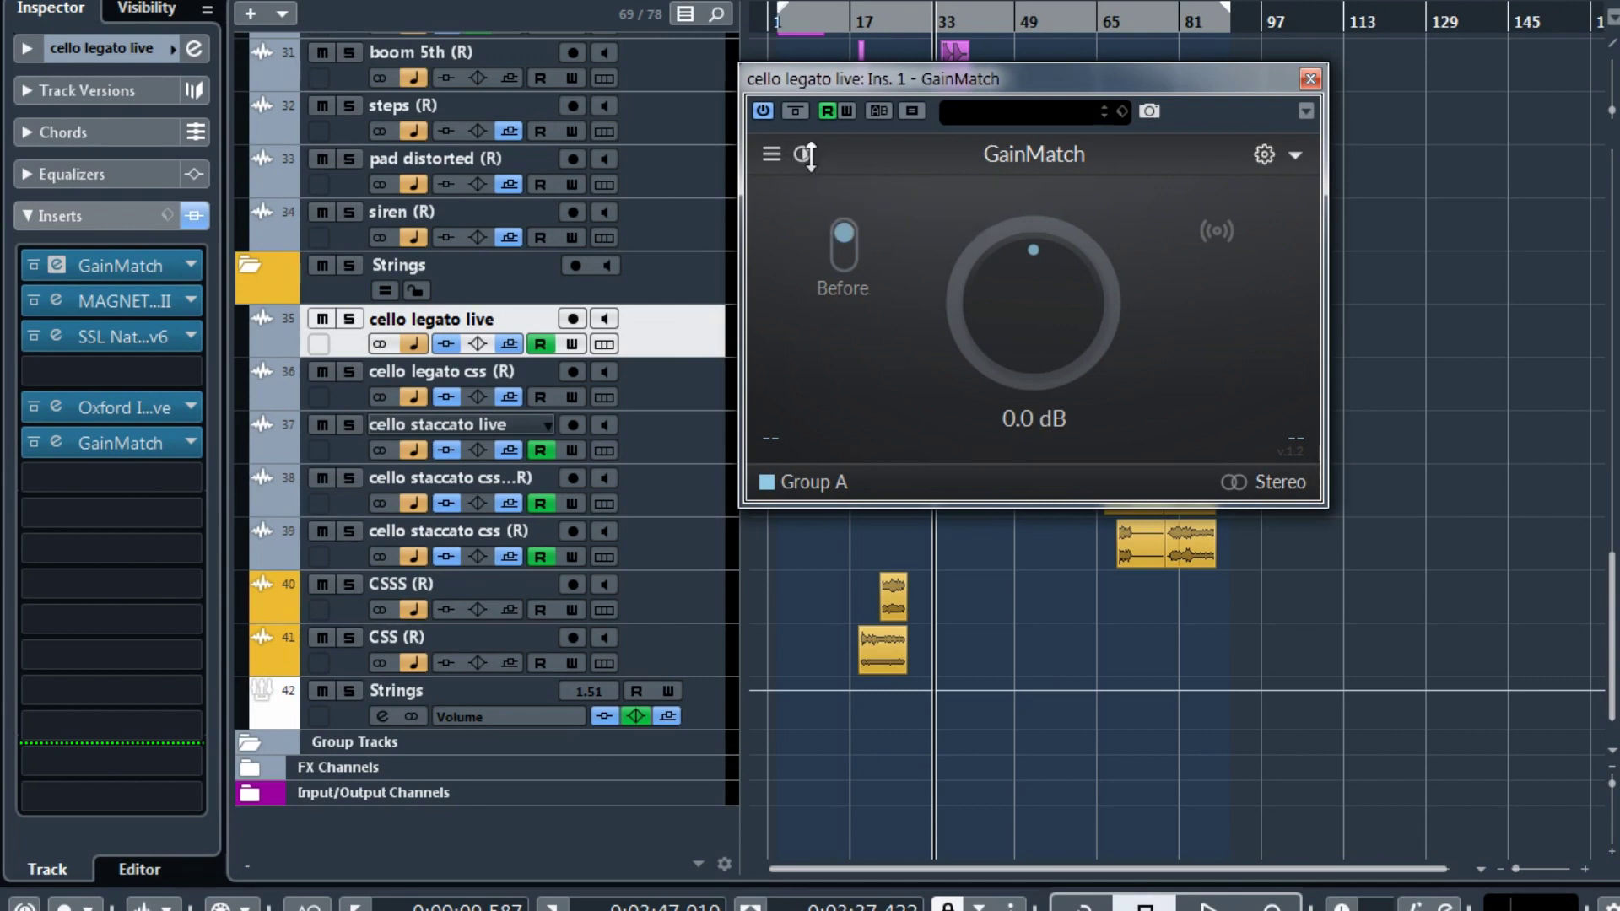
Fade the plugin window to transparent, briefly audition the before signal, and reposition the second window
{"action": "left_click_drag", "start_coordinate": [803, 161], "coordinate": [788, 264]}
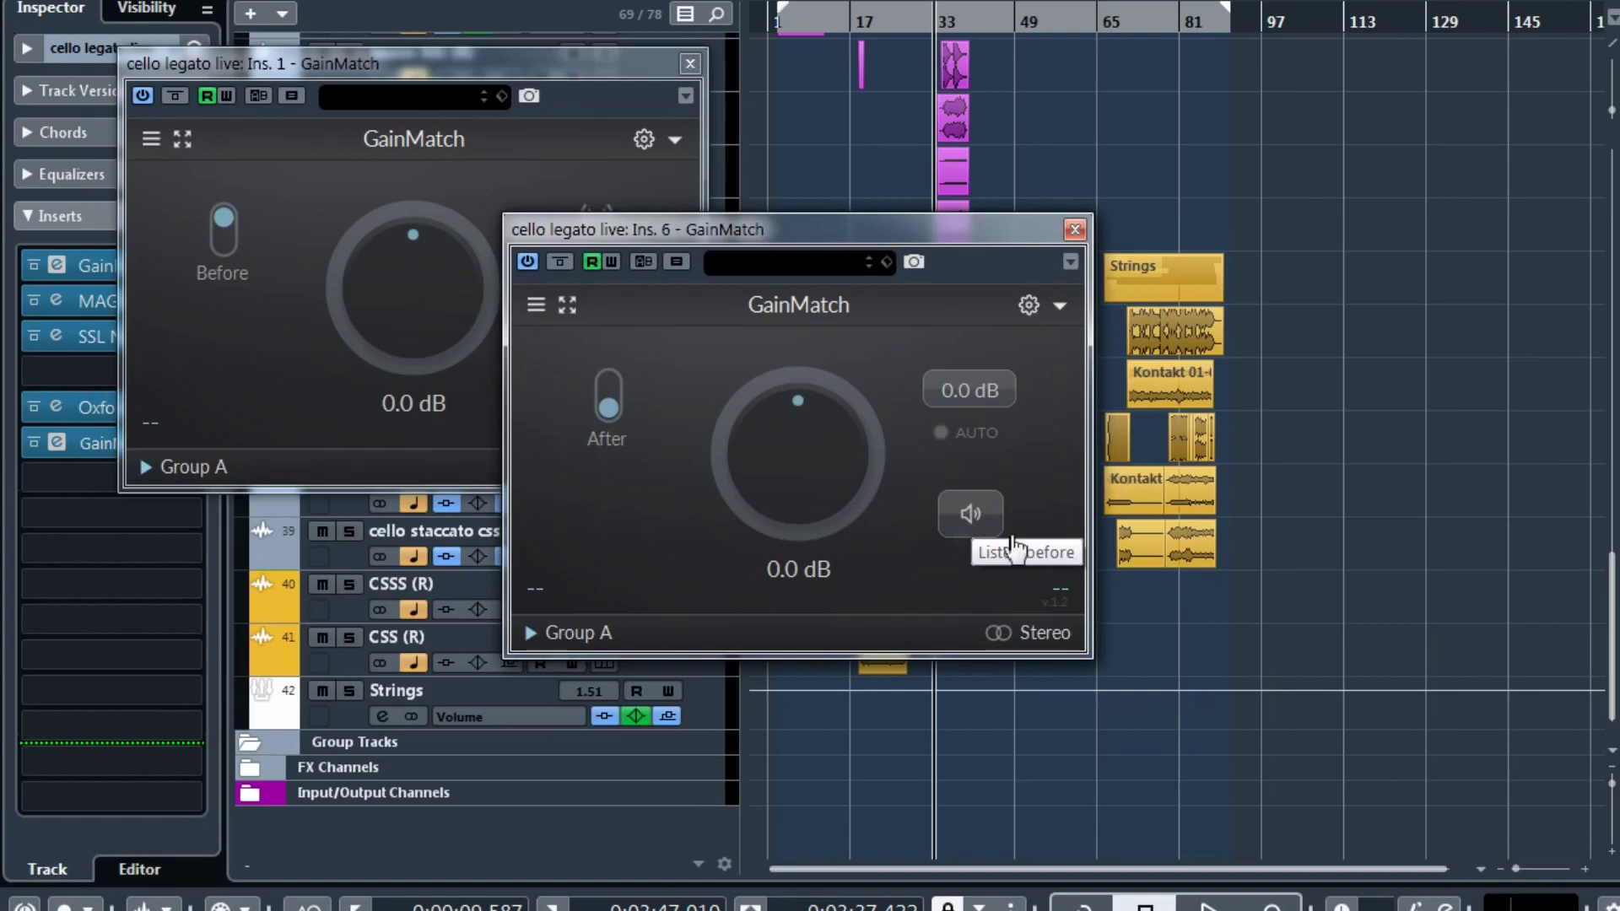
{"action": "left_click", "coordinate": [979, 517]}
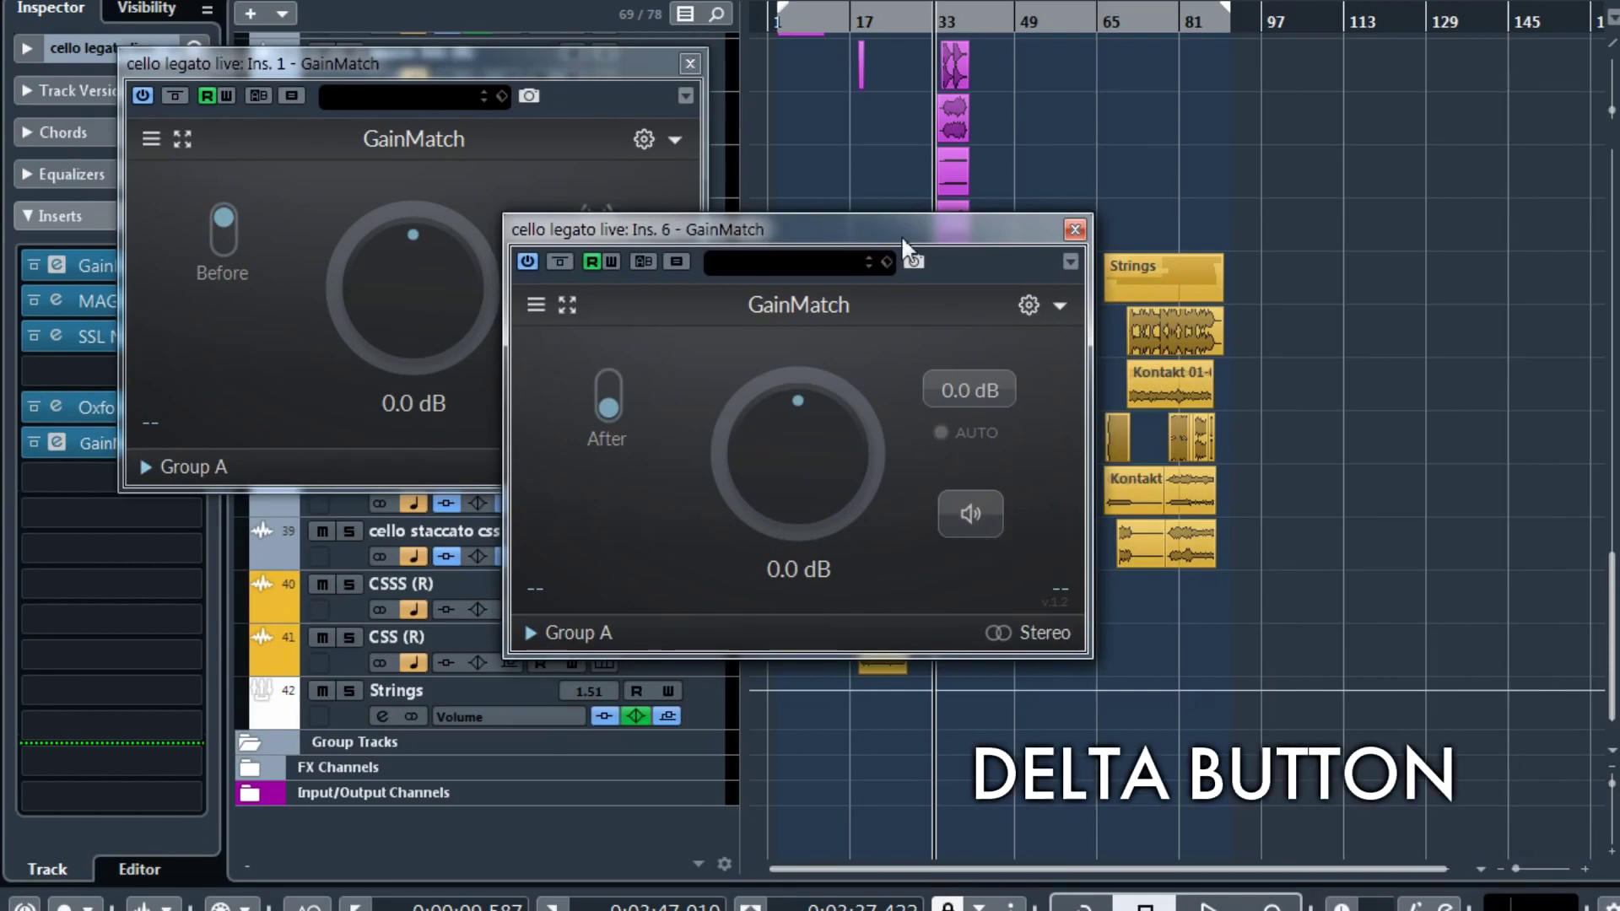
{"action": "left_click_drag", "start_coordinate": [901, 234], "coordinate": [844, 184]}
Show the Delta option on the Listen control and try before and delta listening
{"action": "right_click", "coordinate": [903, 464]}
{"action": "left_click", "coordinate": [941, 481]}
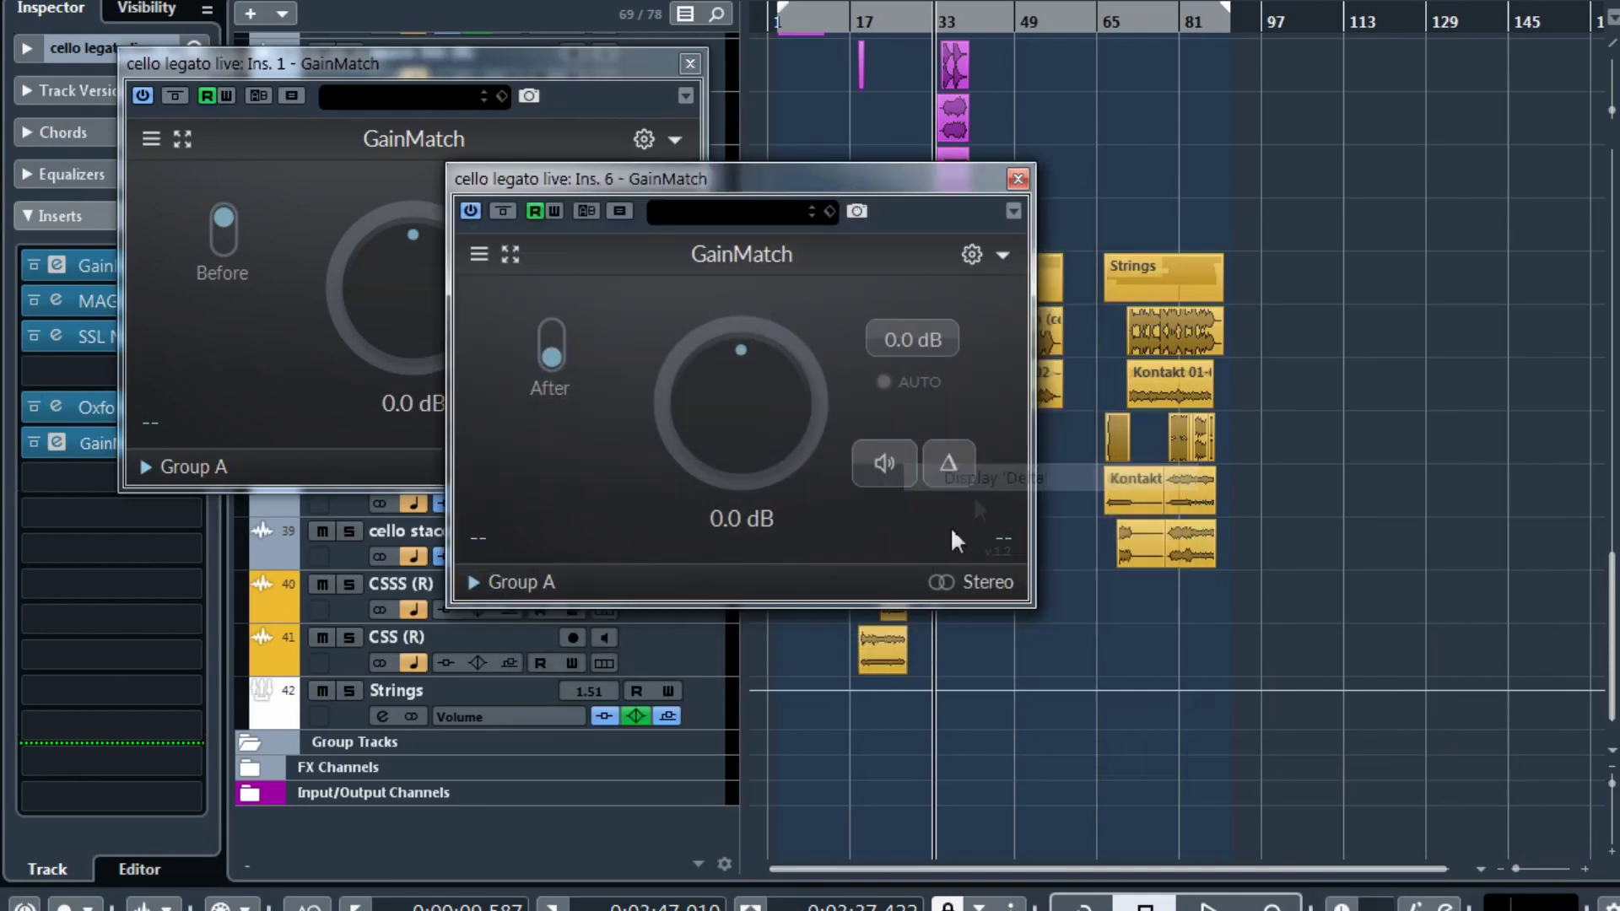
{"action": "left_click", "coordinate": [886, 473]}
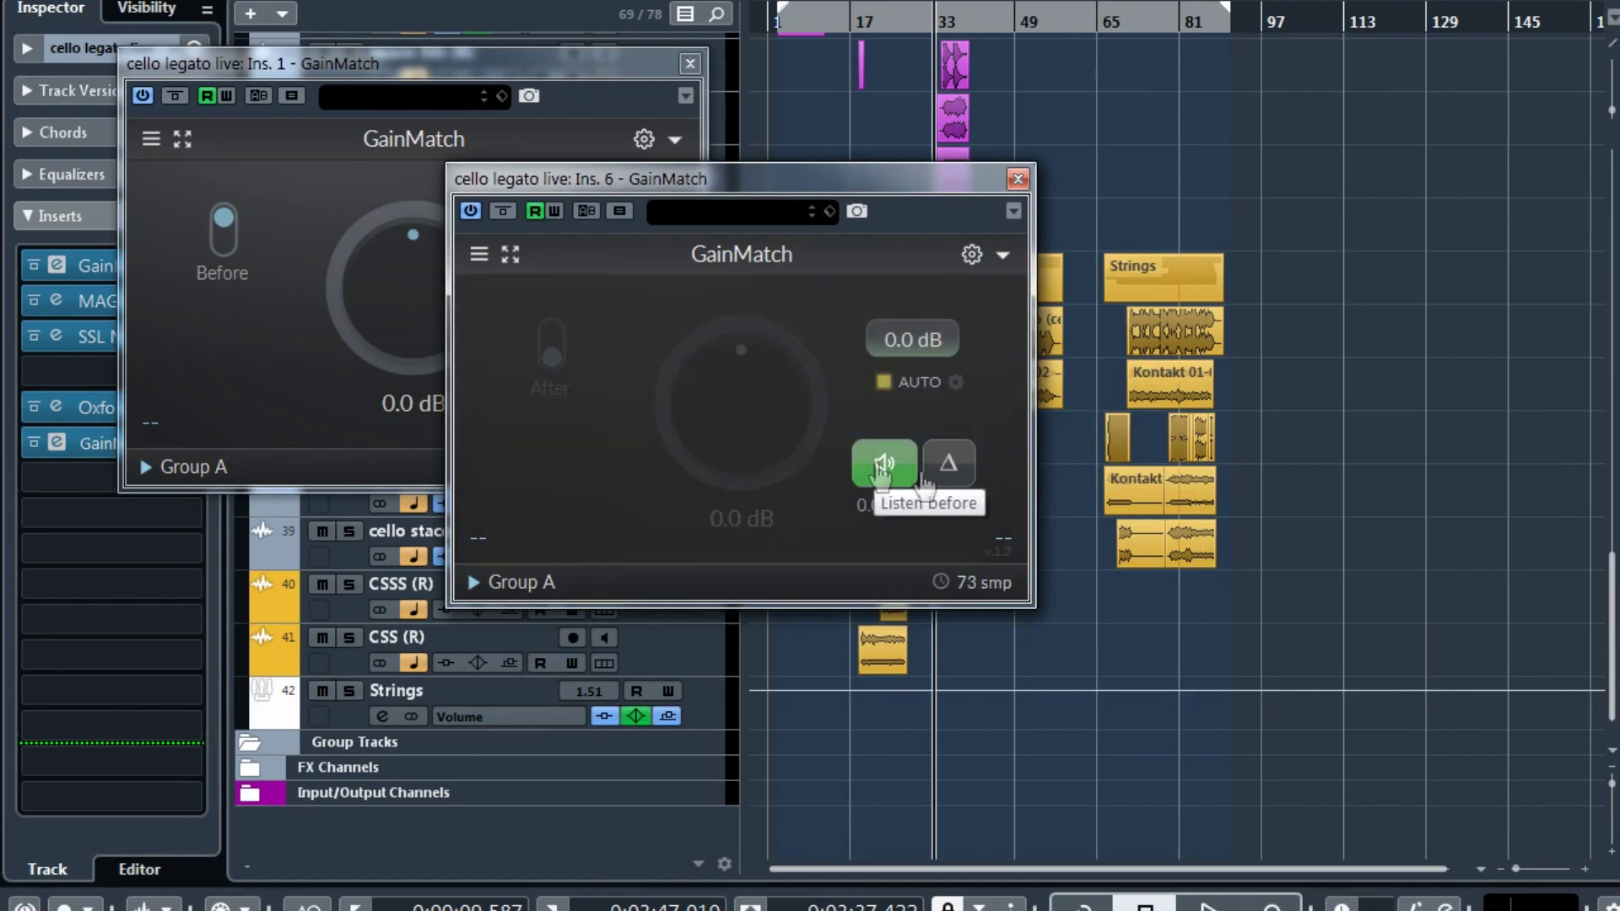
{"action": "left_click", "coordinate": [949, 477]}
{"action": "left_click", "coordinate": [958, 479]}
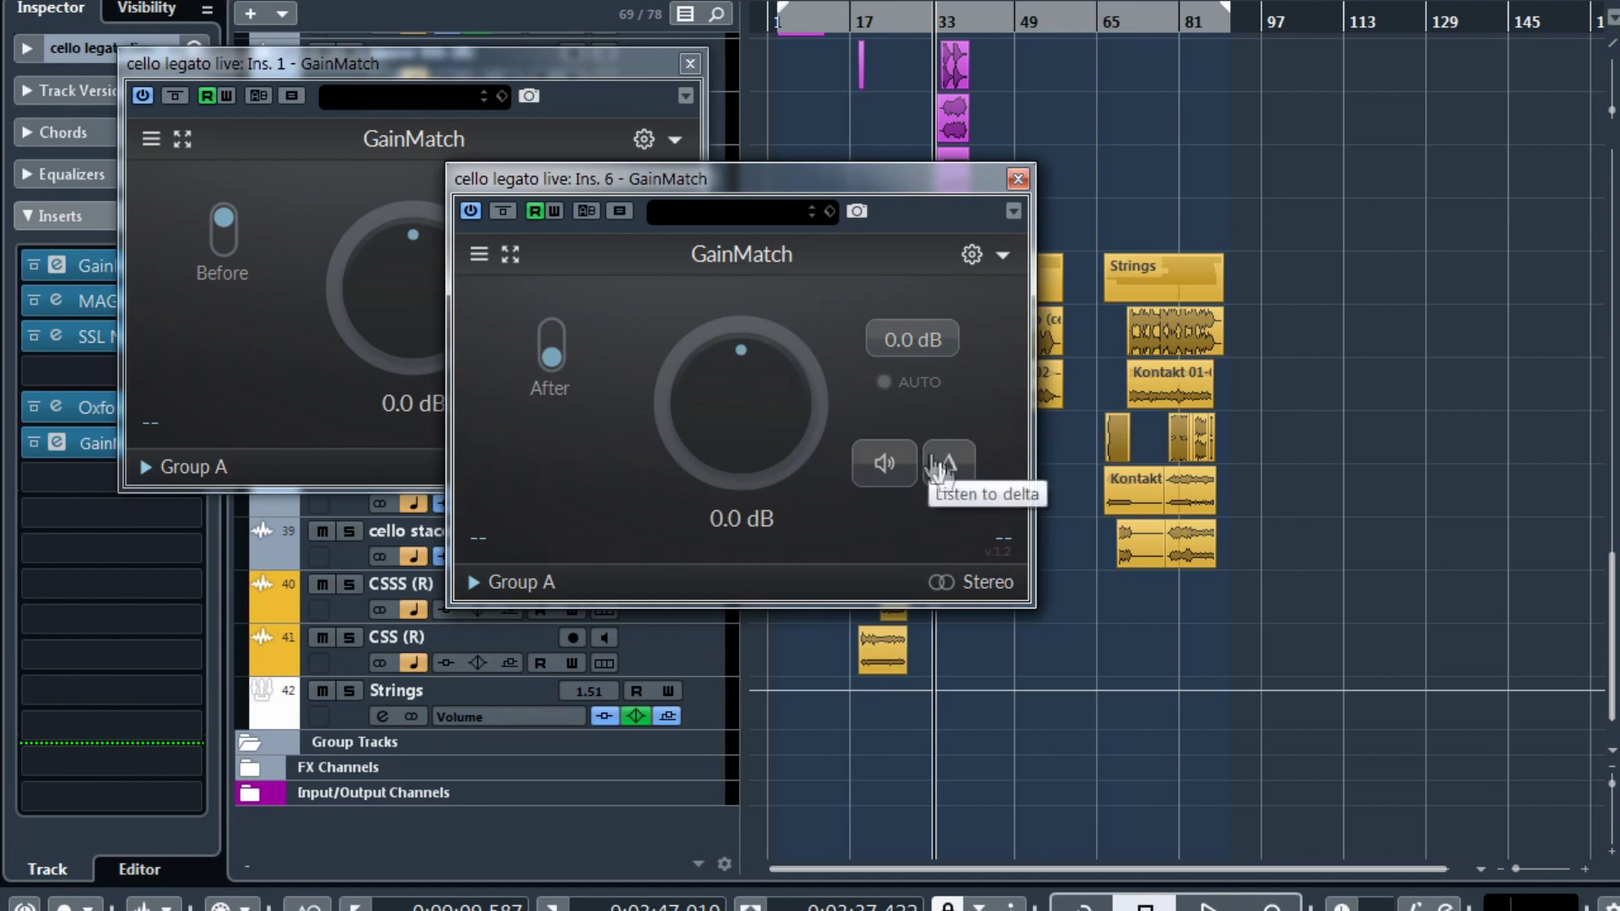
Hide the Delta option again, then switch back and forth between delta and before listening
{"action": "right_click", "coordinate": [885, 477]}
{"action": "left_click", "coordinate": [977, 487]}
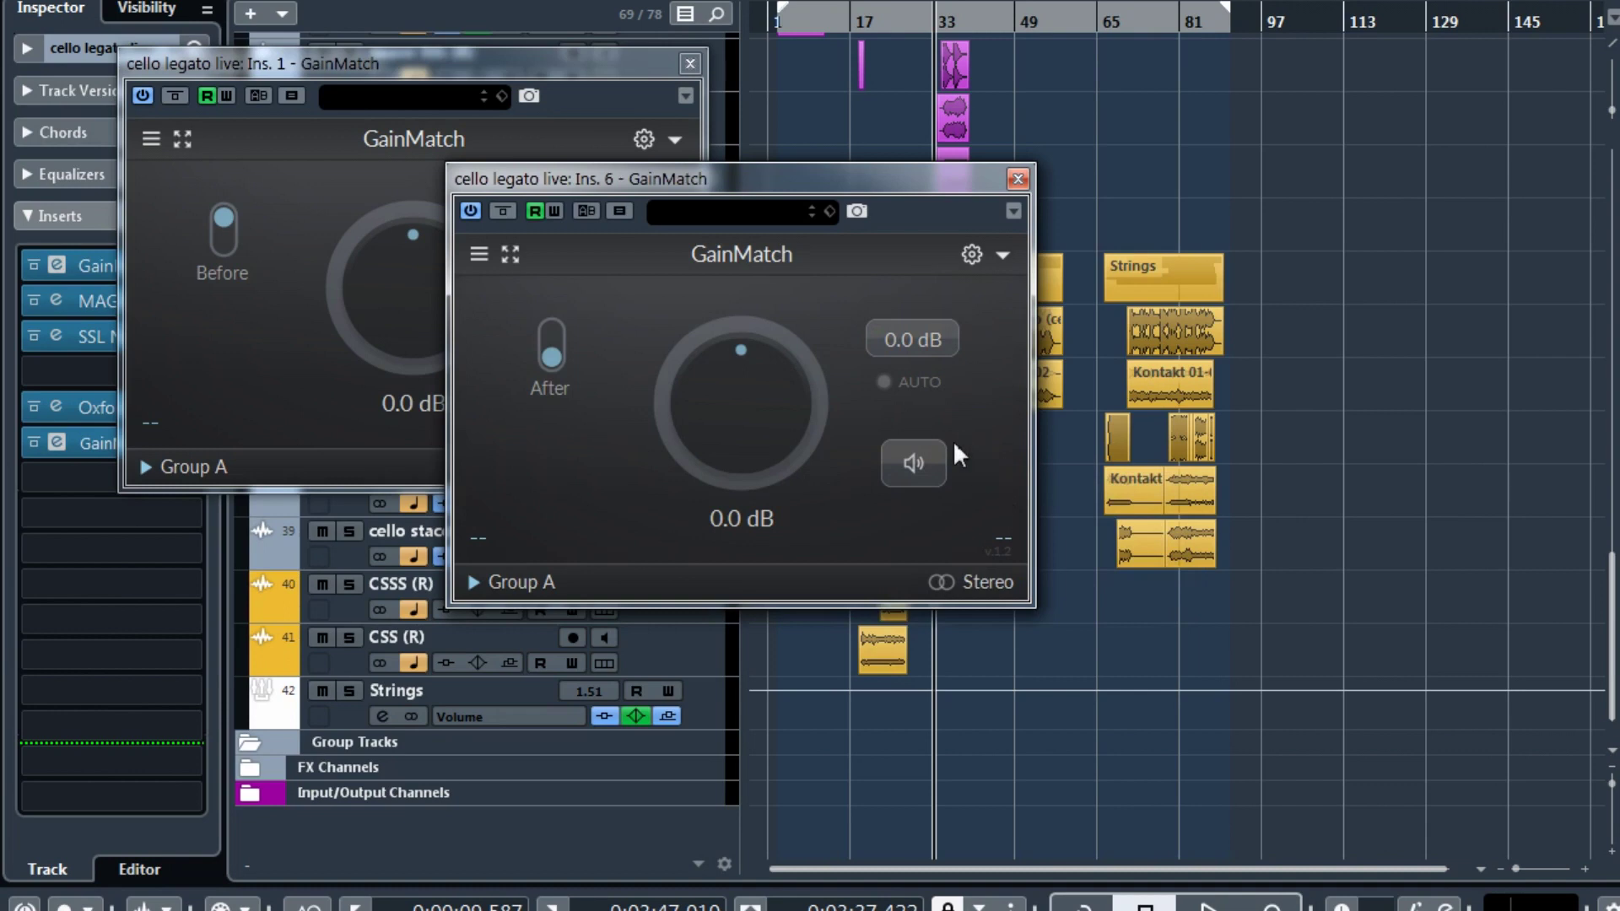
{"action": "left_click", "coordinate": [916, 464]}
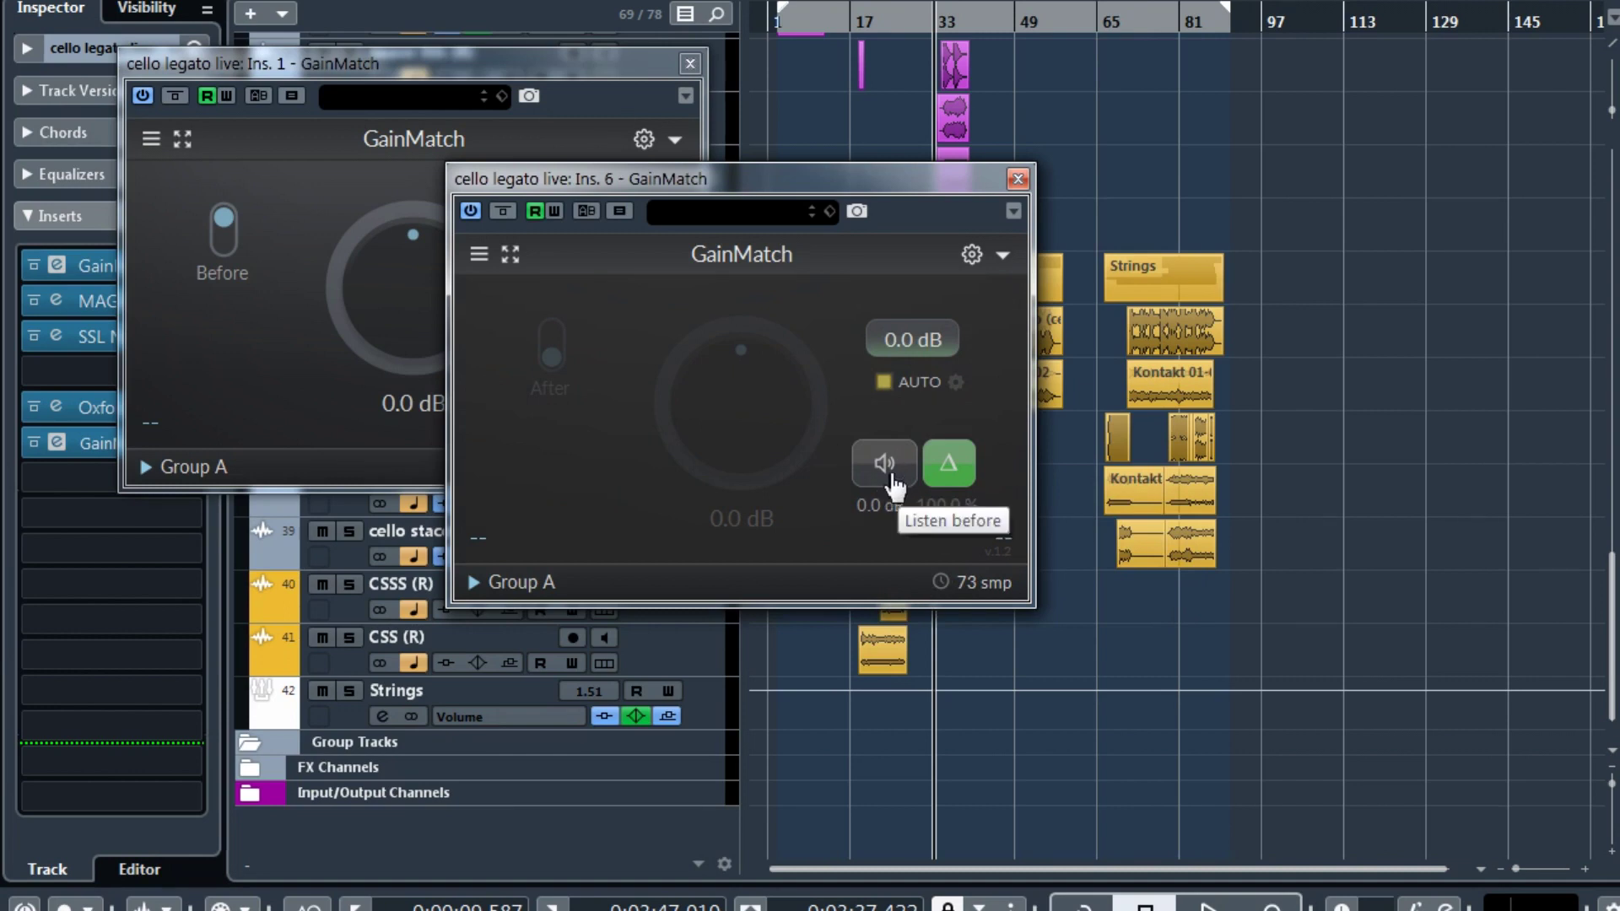
{"action": "left_click", "coordinate": [915, 478]}
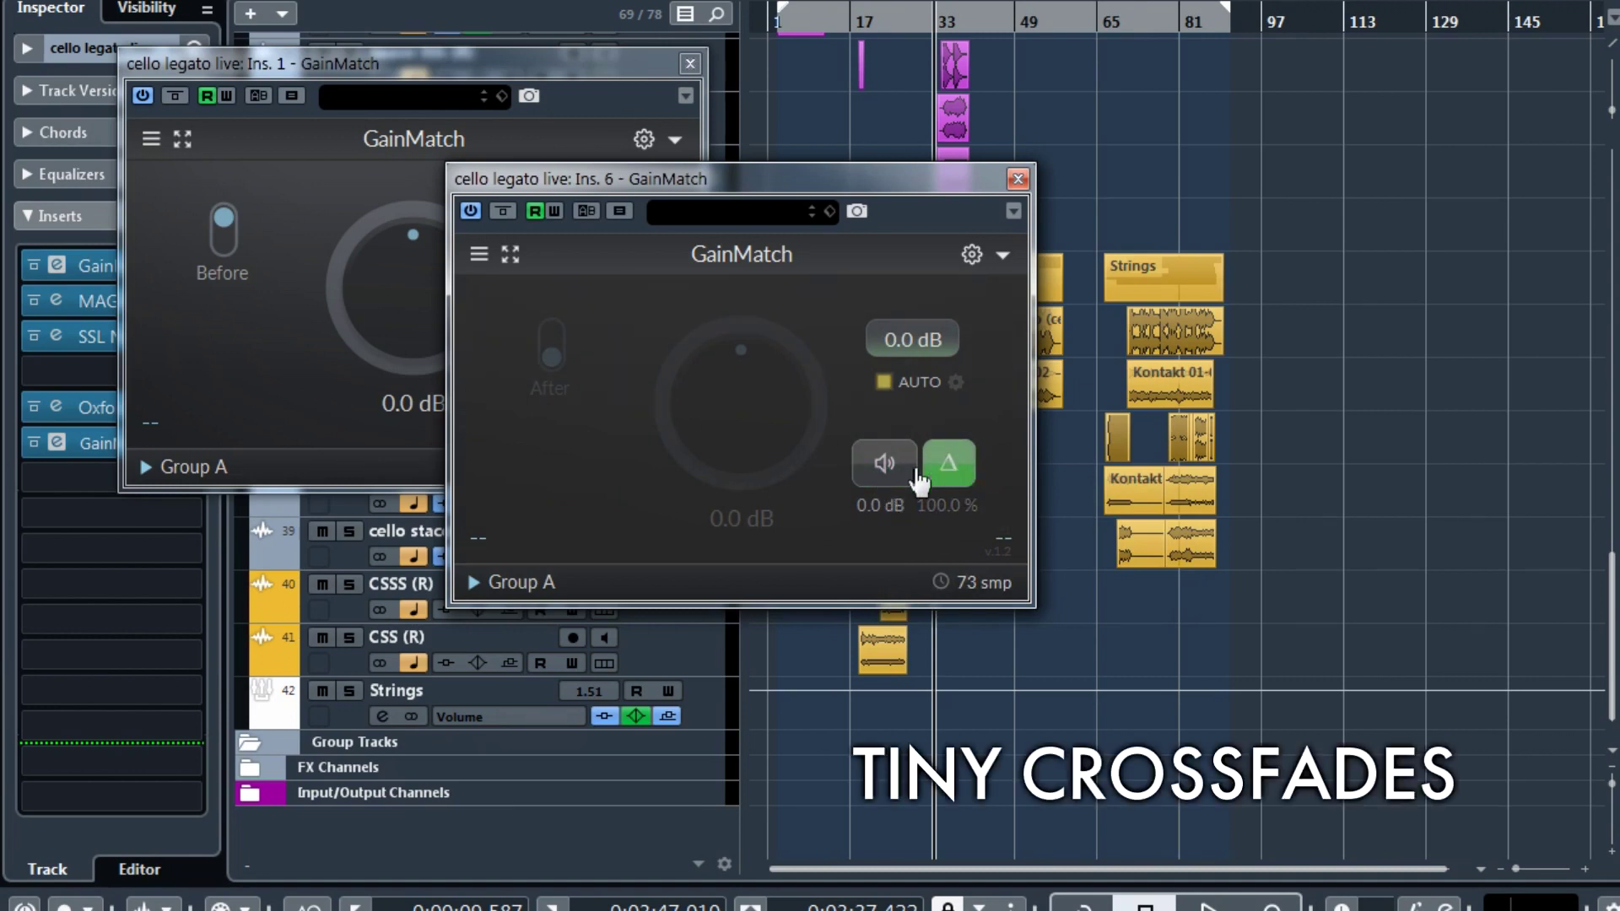
{"action": "left_click", "coordinate": [917, 479]}
{"action": "left_click", "coordinate": [907, 481]}
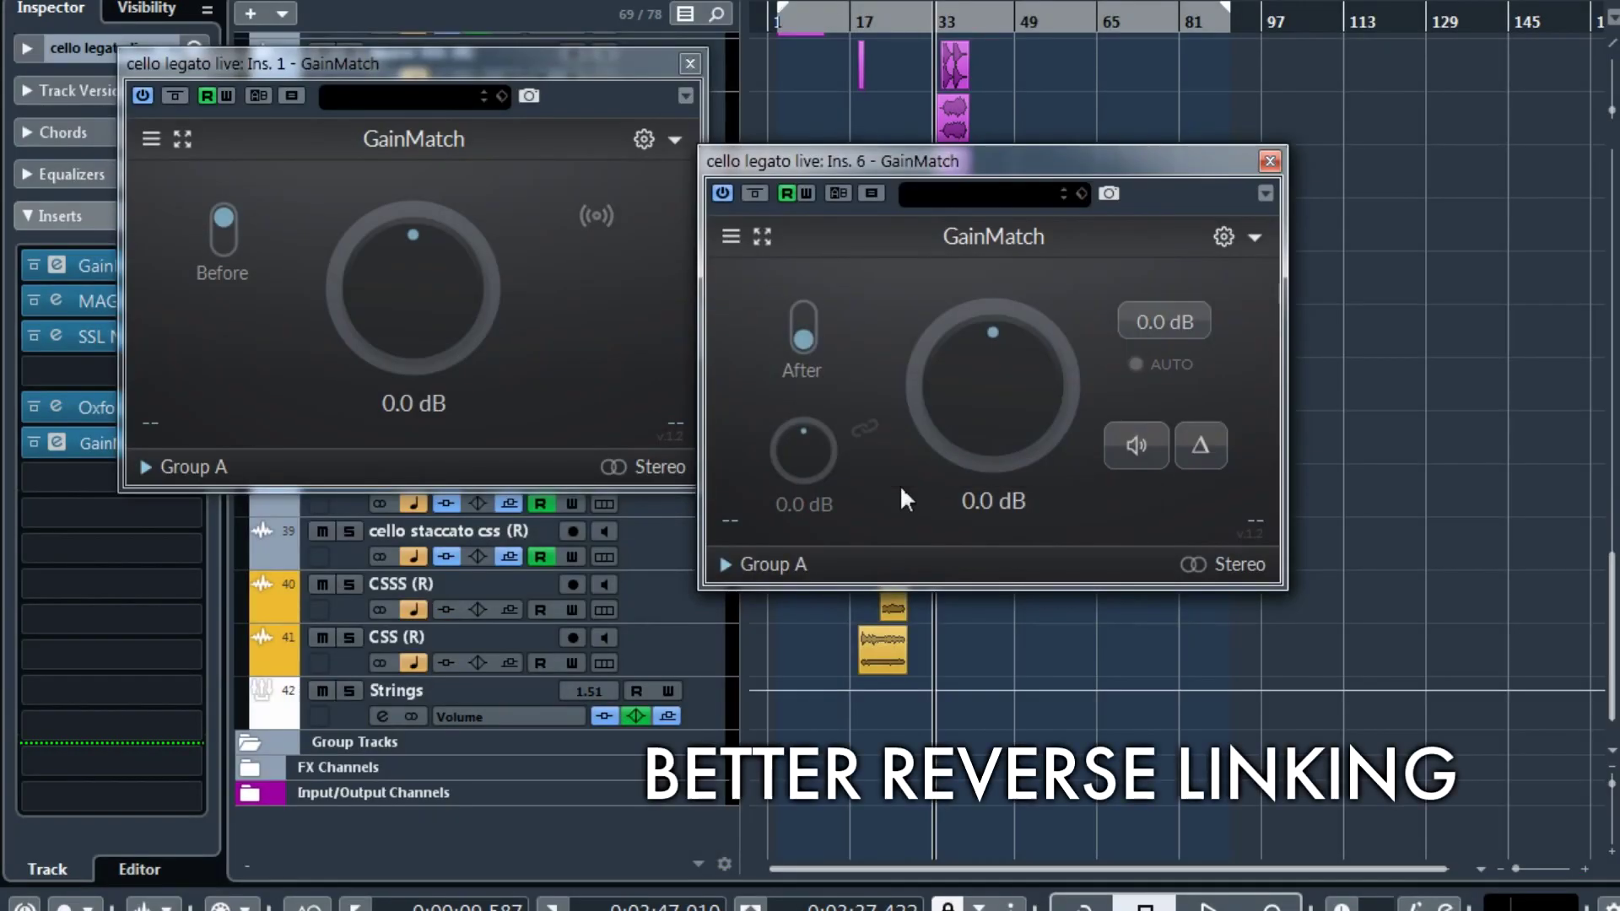
Link the Before gain to the After gain and set it to -3.6 dB, then unlink and return Before to 0.0 dB
{"action": "left_click", "coordinate": [864, 428]}
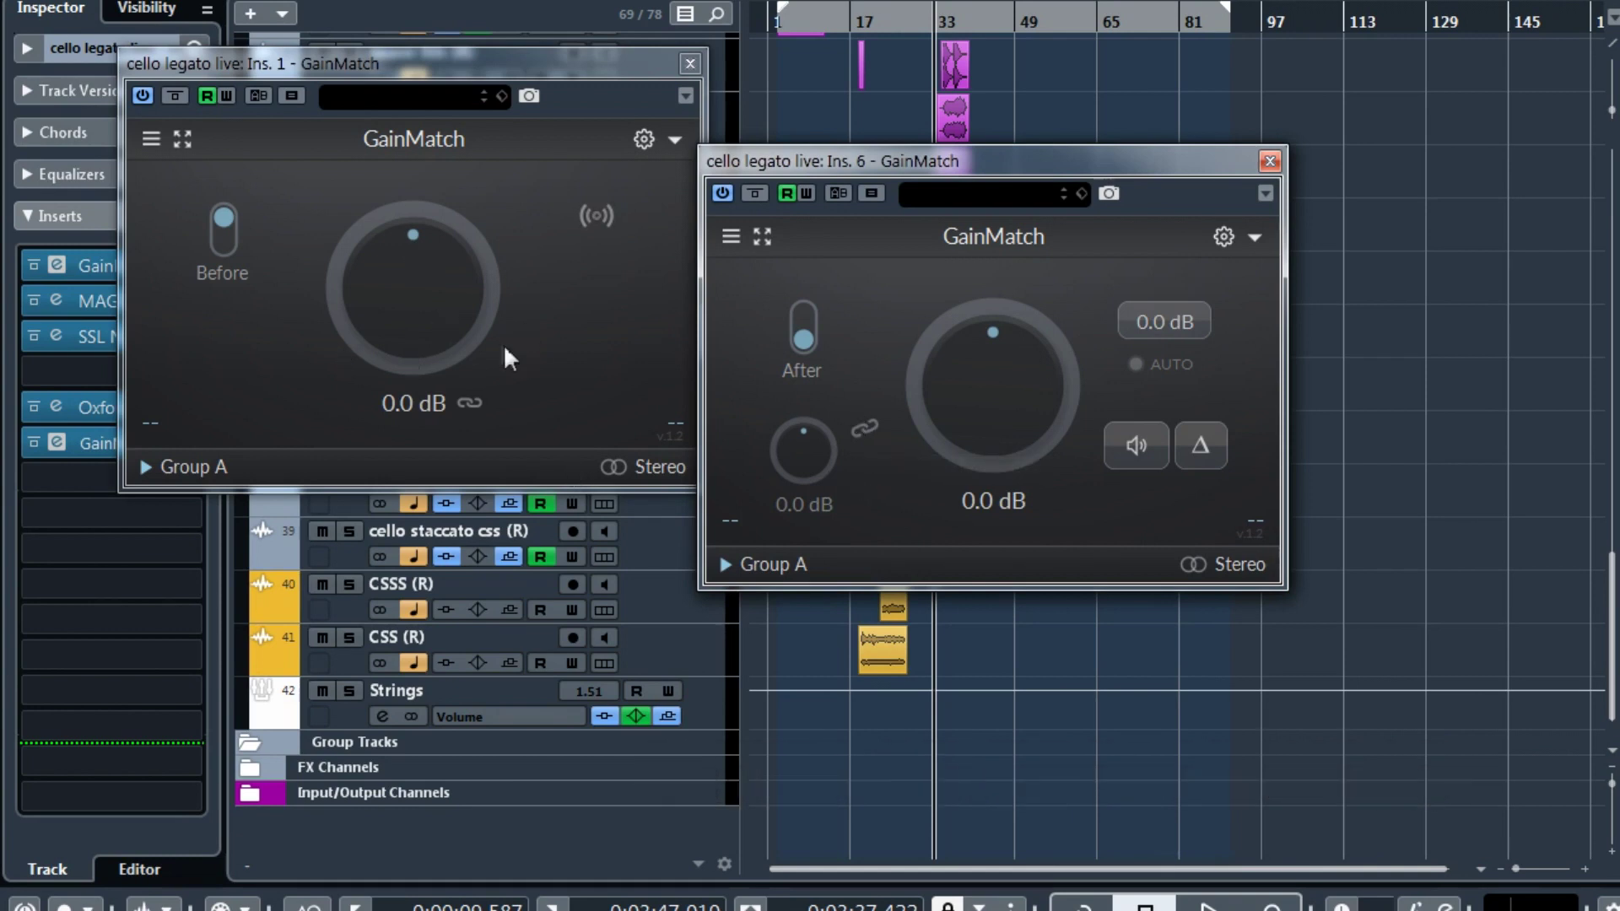
{"action": "left_click_drag", "start_coordinate": [864, 175], "coordinate": [1016, 223]}
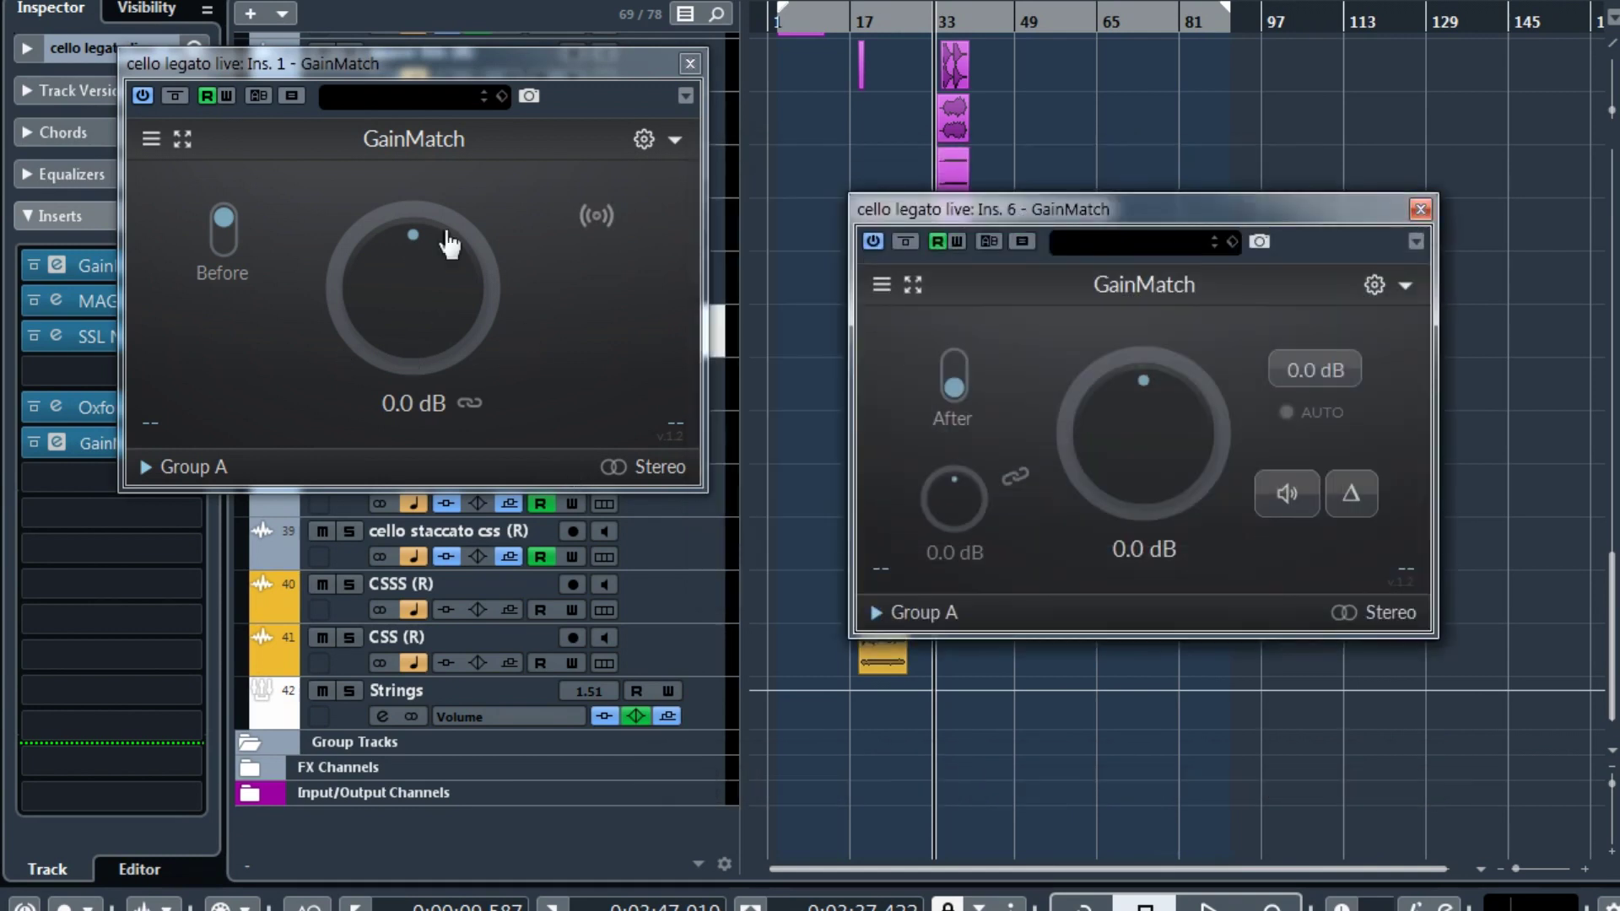
{"action": "left_click_drag", "start_coordinate": [402, 324], "coordinate": [396, 315]}
{"action": "left_click_drag", "start_coordinate": [397, 315], "coordinate": [399, 331]}
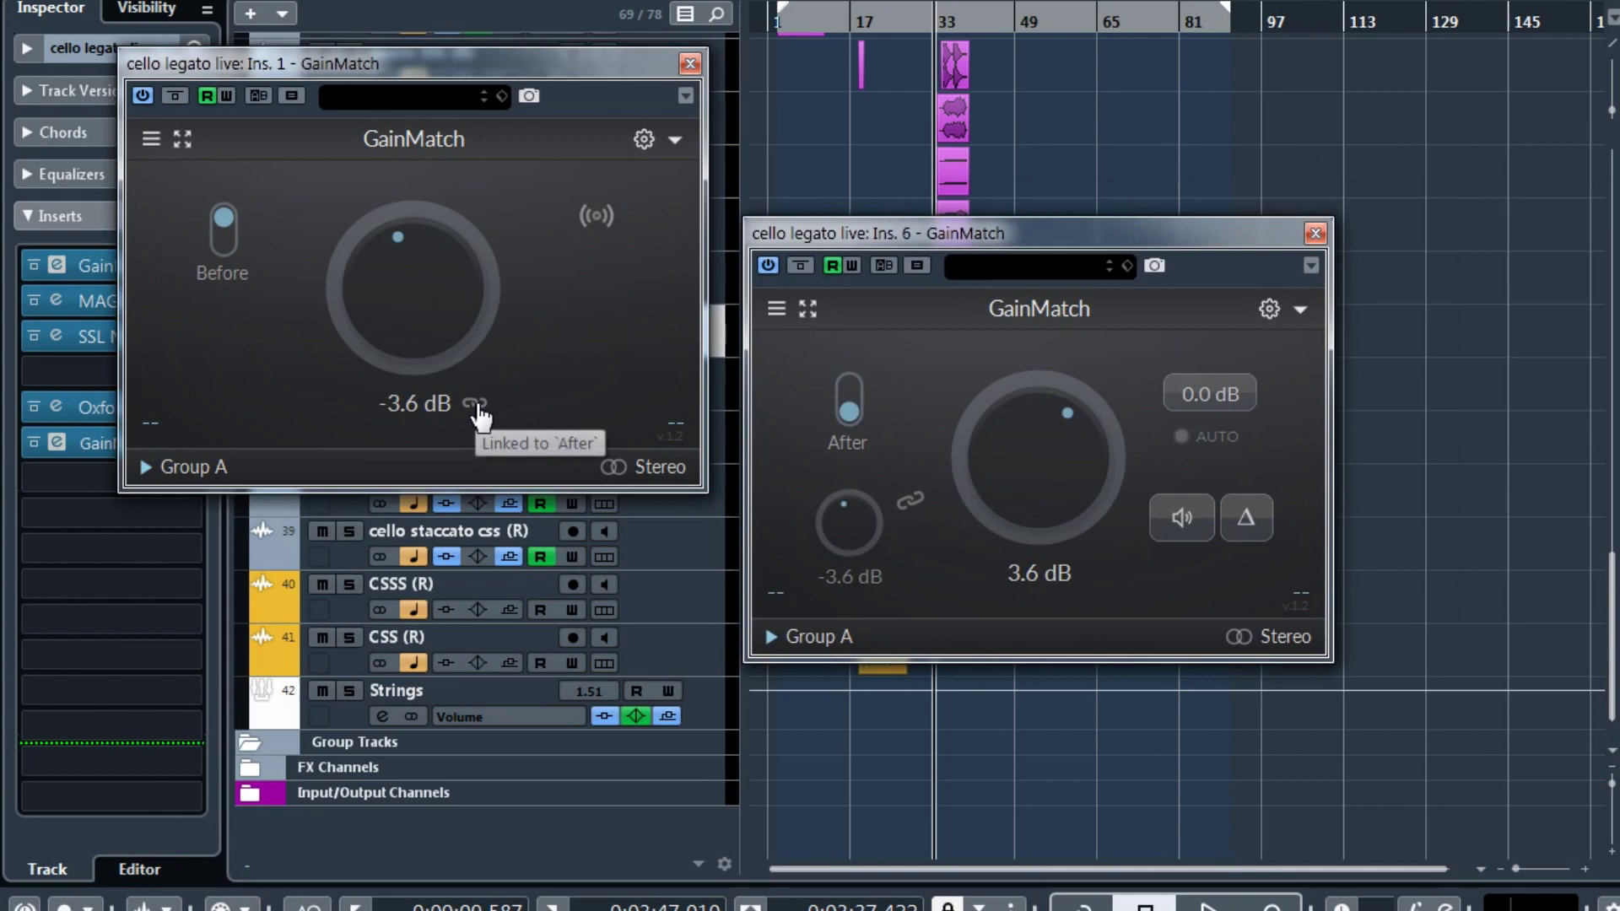
{"action": "left_click", "coordinate": [477, 406]}
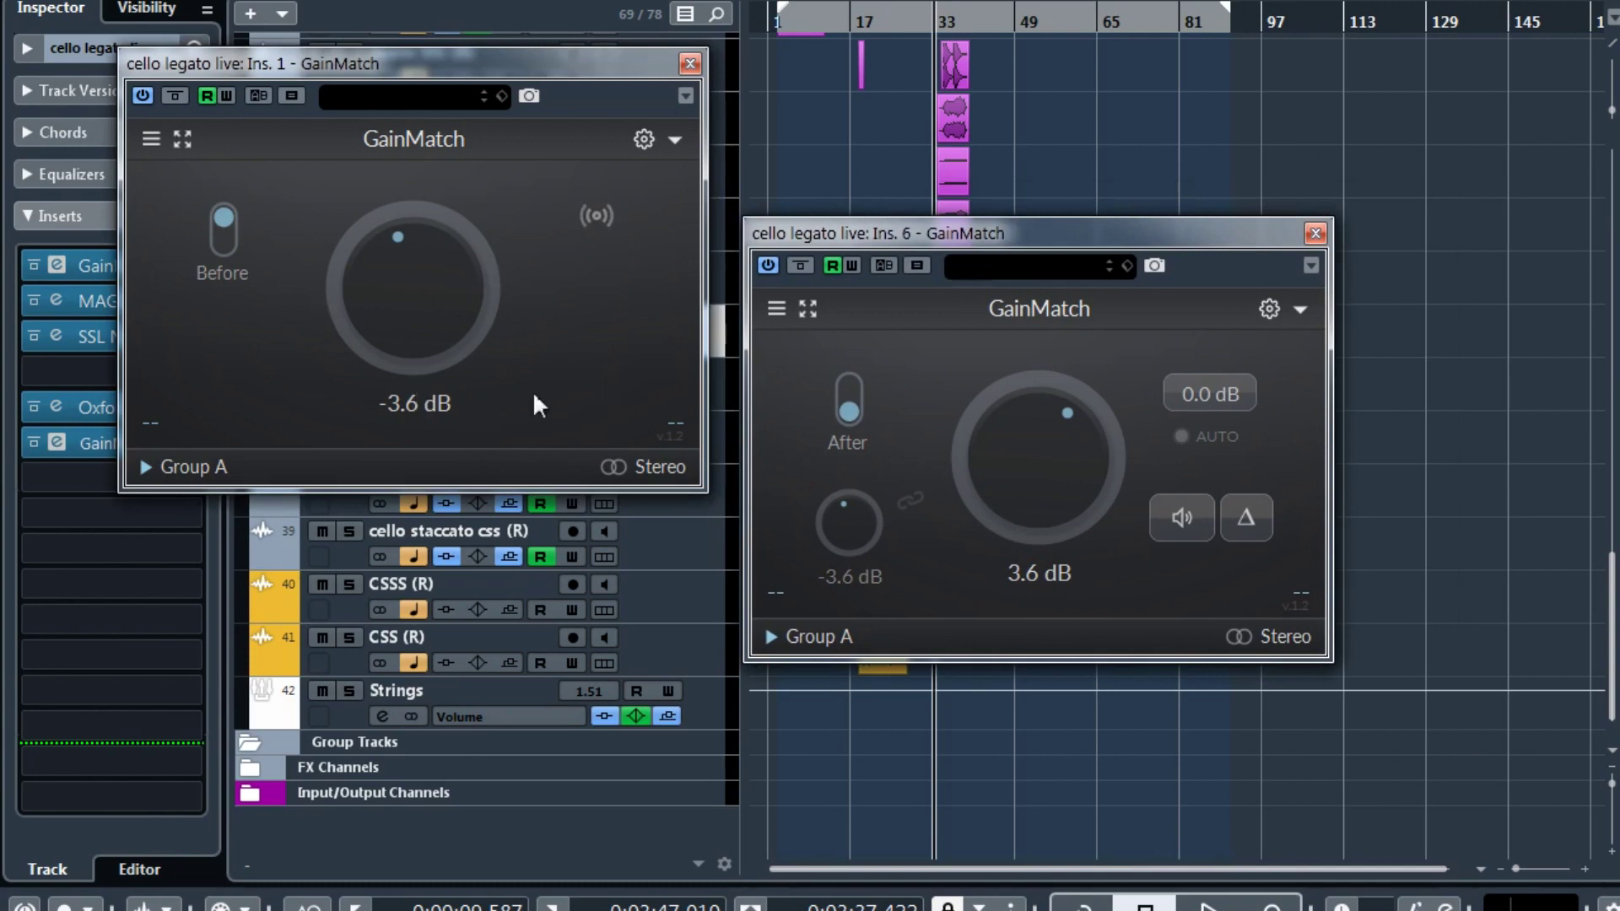
{"action": "left_click_drag", "start_coordinate": [420, 325], "coordinate": [419, 318]}
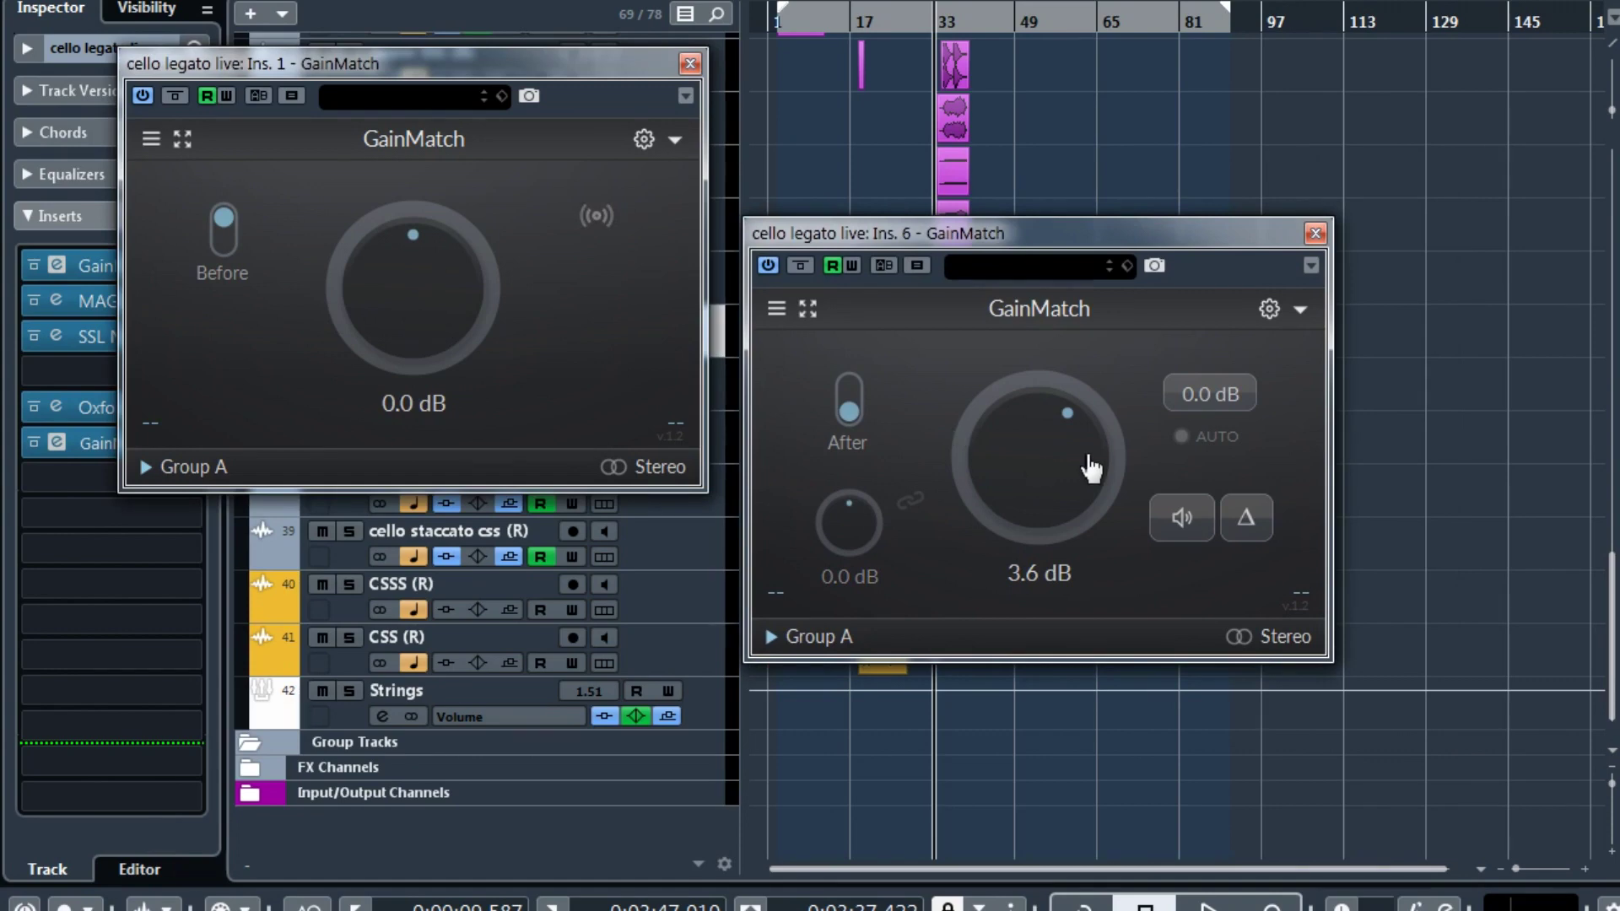
Keep the group count at 8 groups and display the A–H group grid for the After instance
{"action": "left_click", "coordinate": [802, 507]}
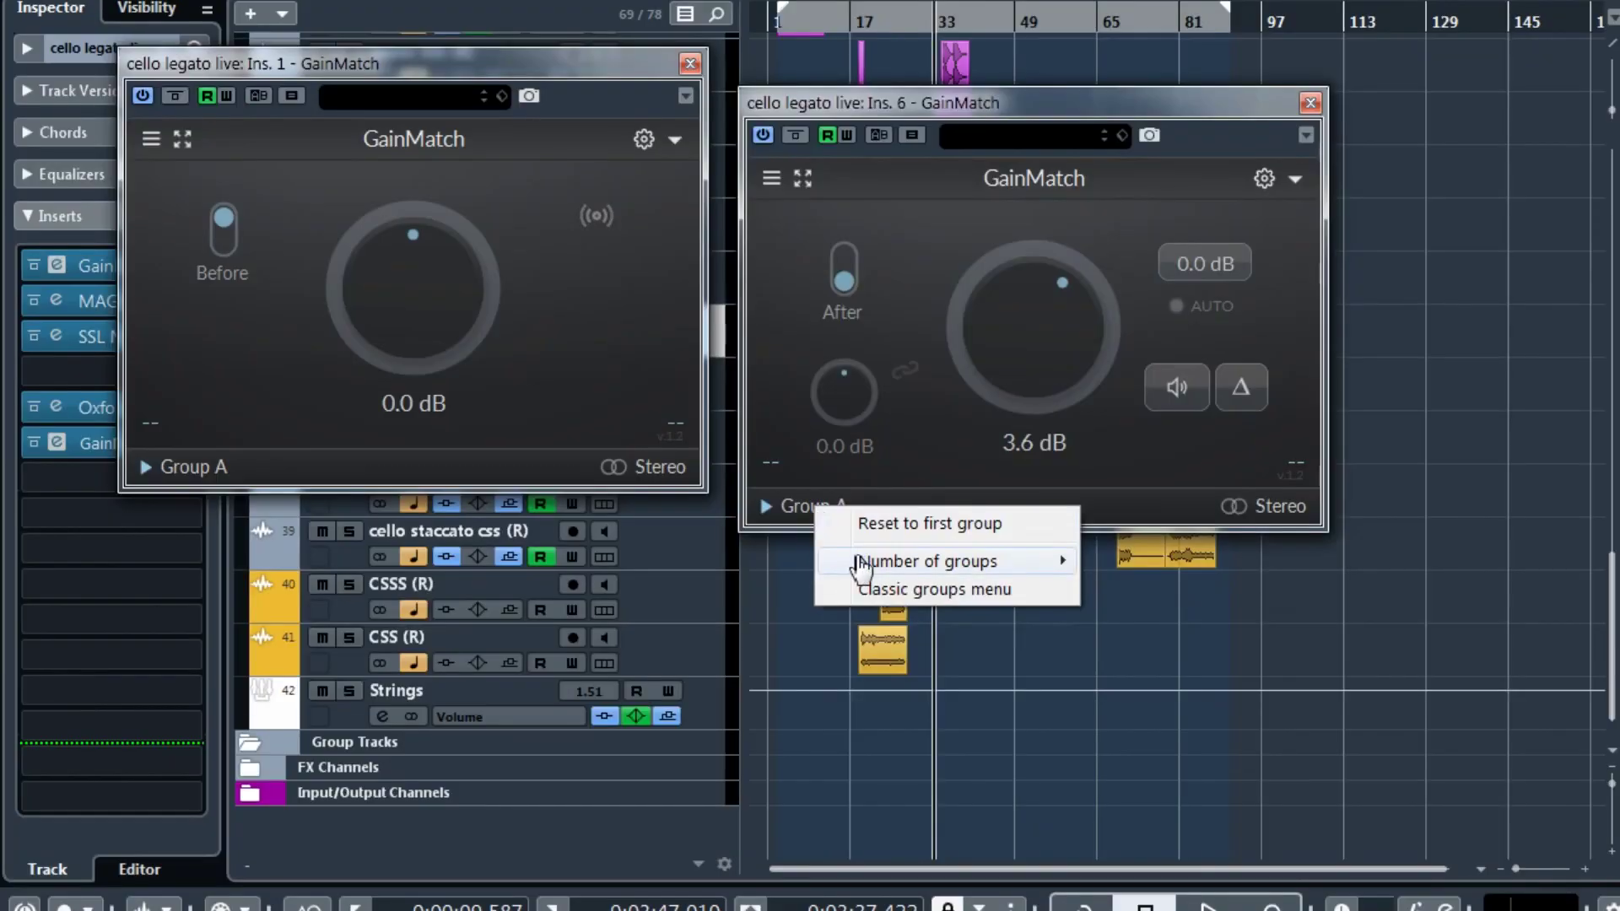
{"action": "mouse_move", "coordinate": [869, 564]}
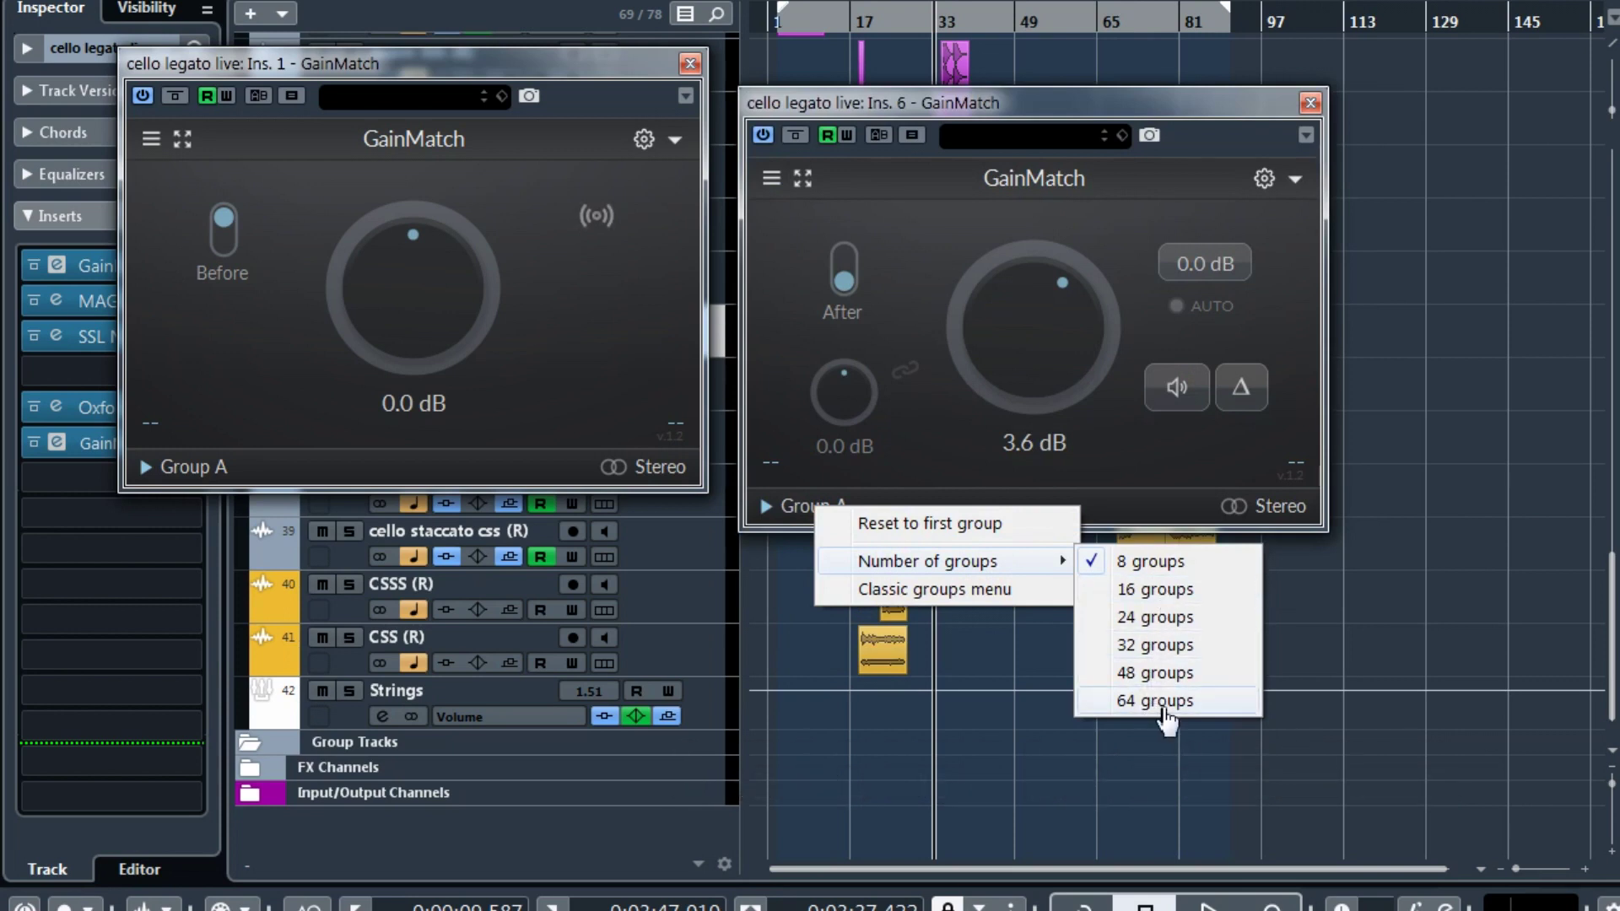
{"action": "left_click", "coordinate": [1169, 564]}
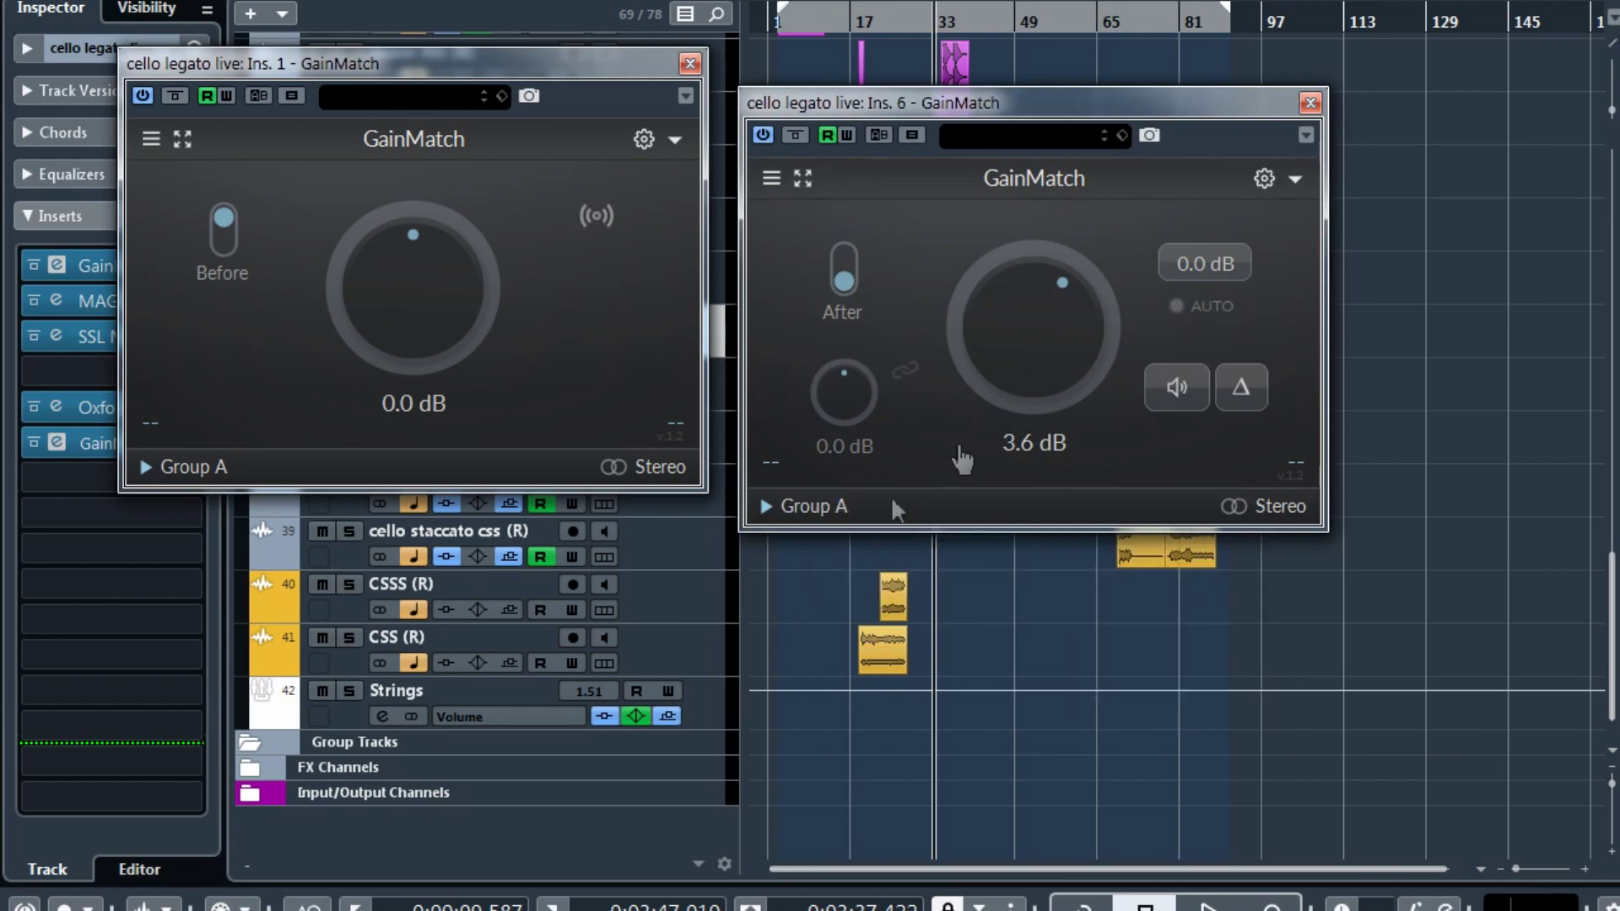
{"action": "left_click", "coordinate": [801, 506]}
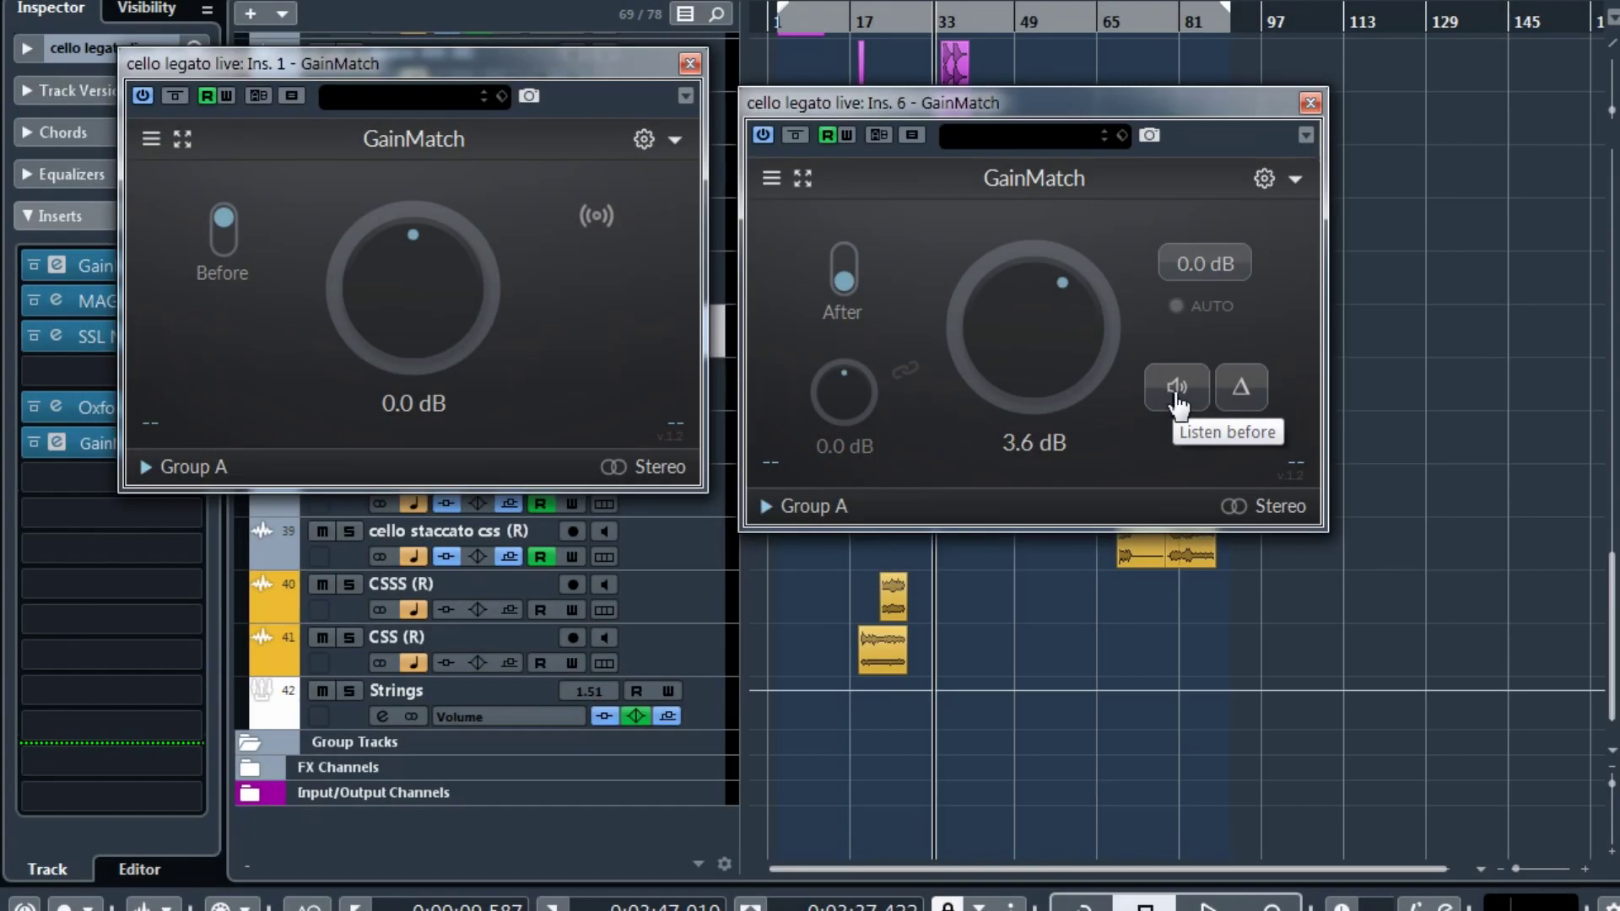
Listen to the Before signal and tick Keep 'Delay' visible to pin the 73 smp readout
{"action": "left_click", "coordinate": [1175, 392]}
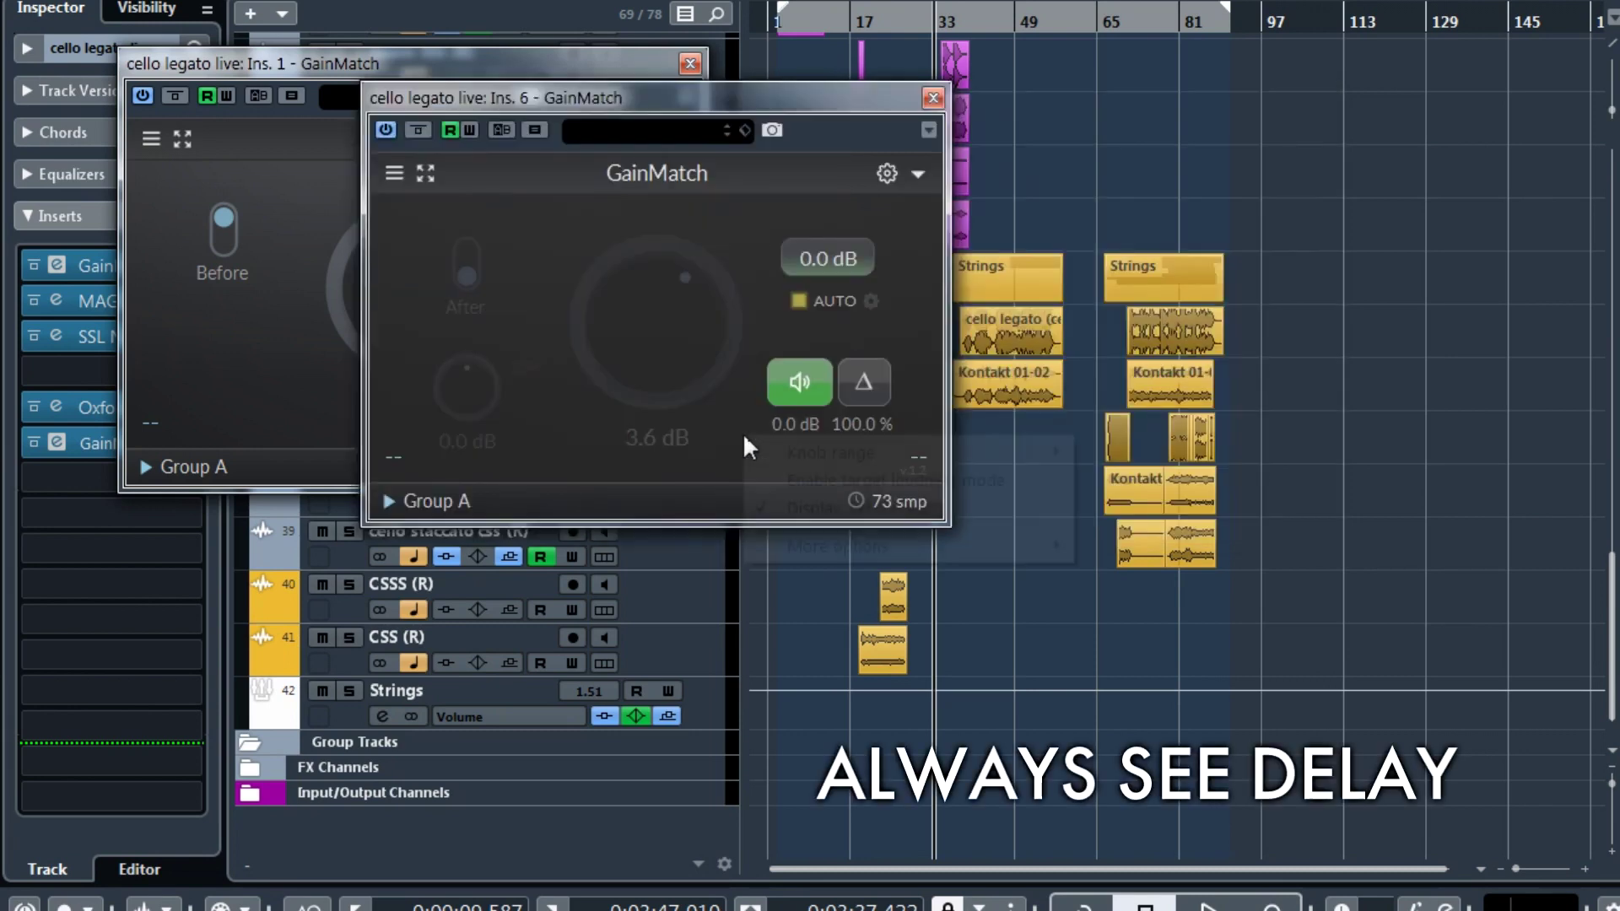
{"action": "right_click", "coordinate": [745, 435]}
{"action": "mouse_move", "coordinate": [838, 546]}
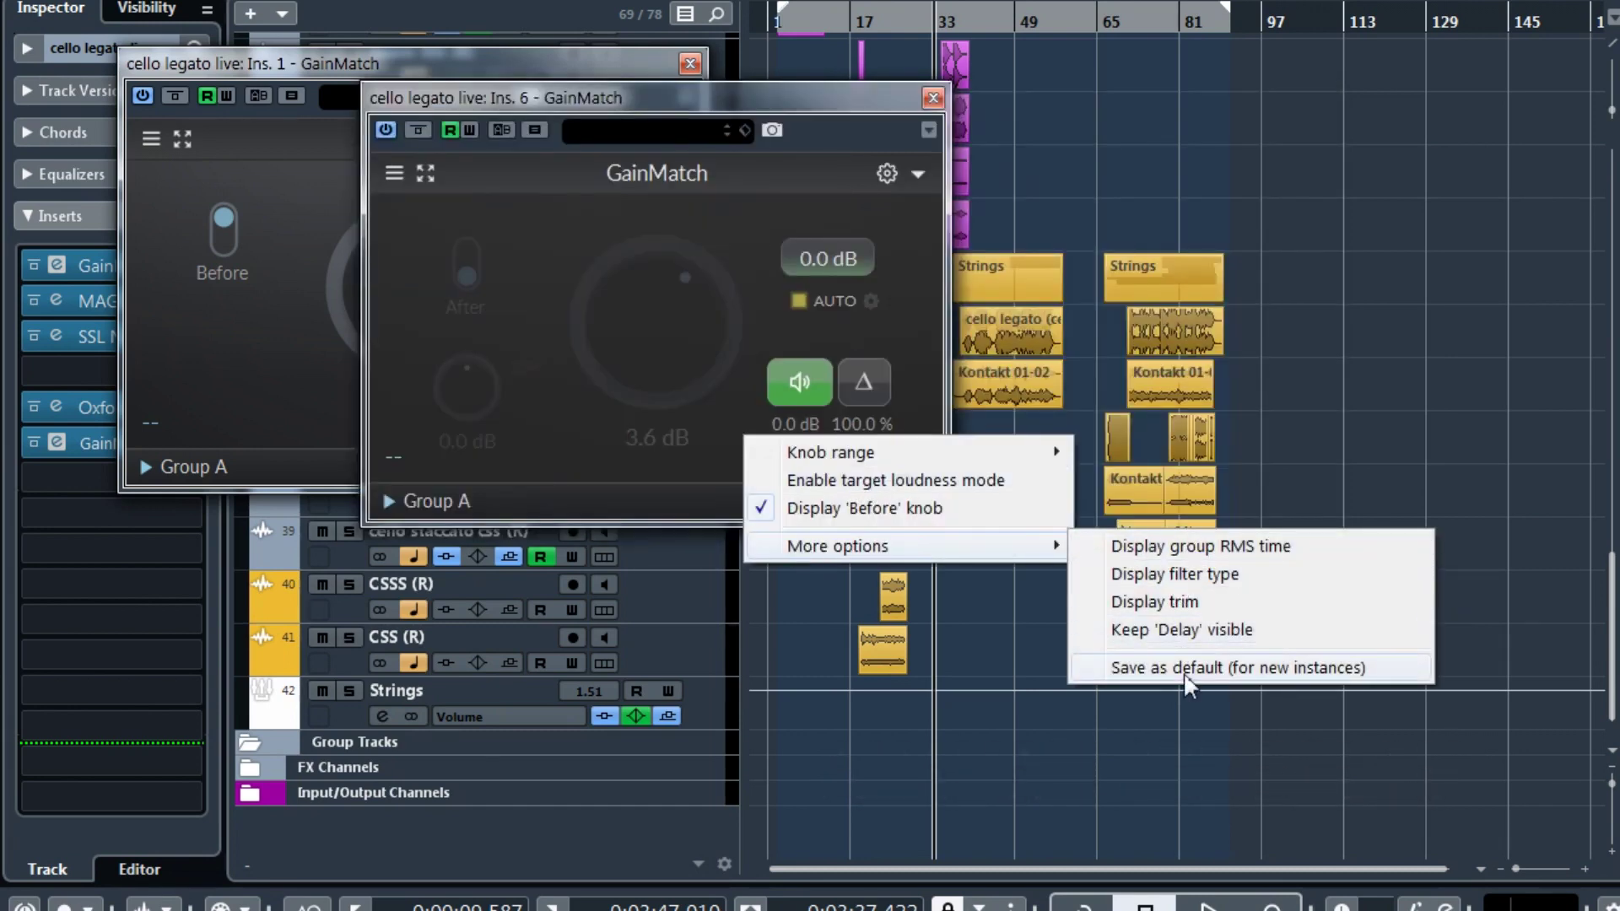
{"action": "left_click", "coordinate": [1186, 631]}
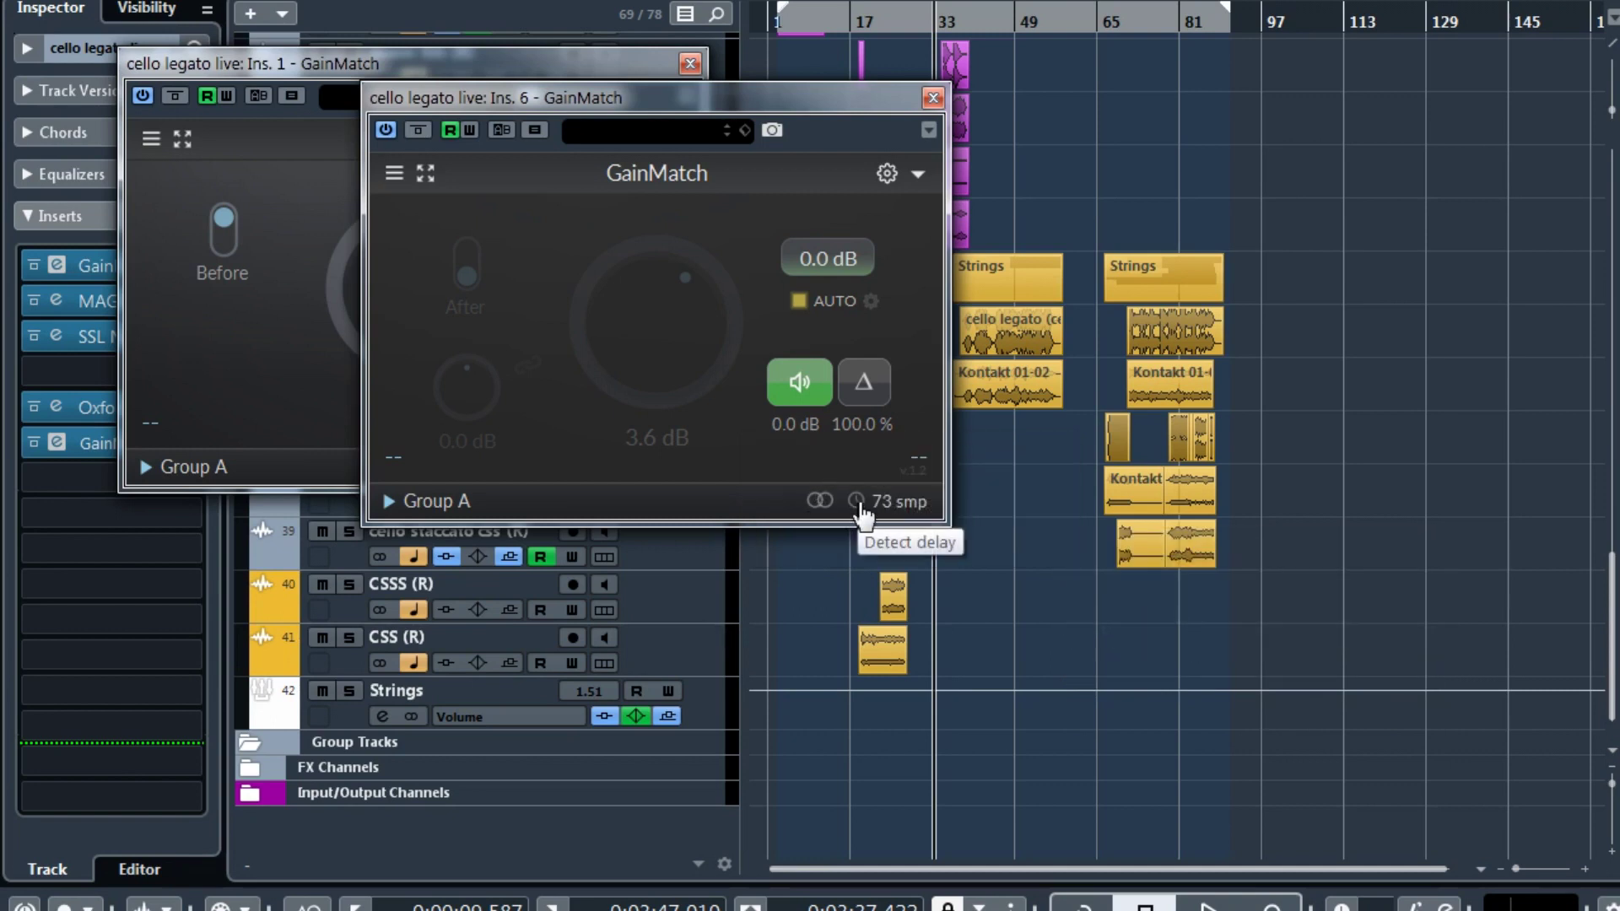
Turn Listen before off and save the current settings as default for new instances
{"action": "left_click", "coordinate": [797, 386]}
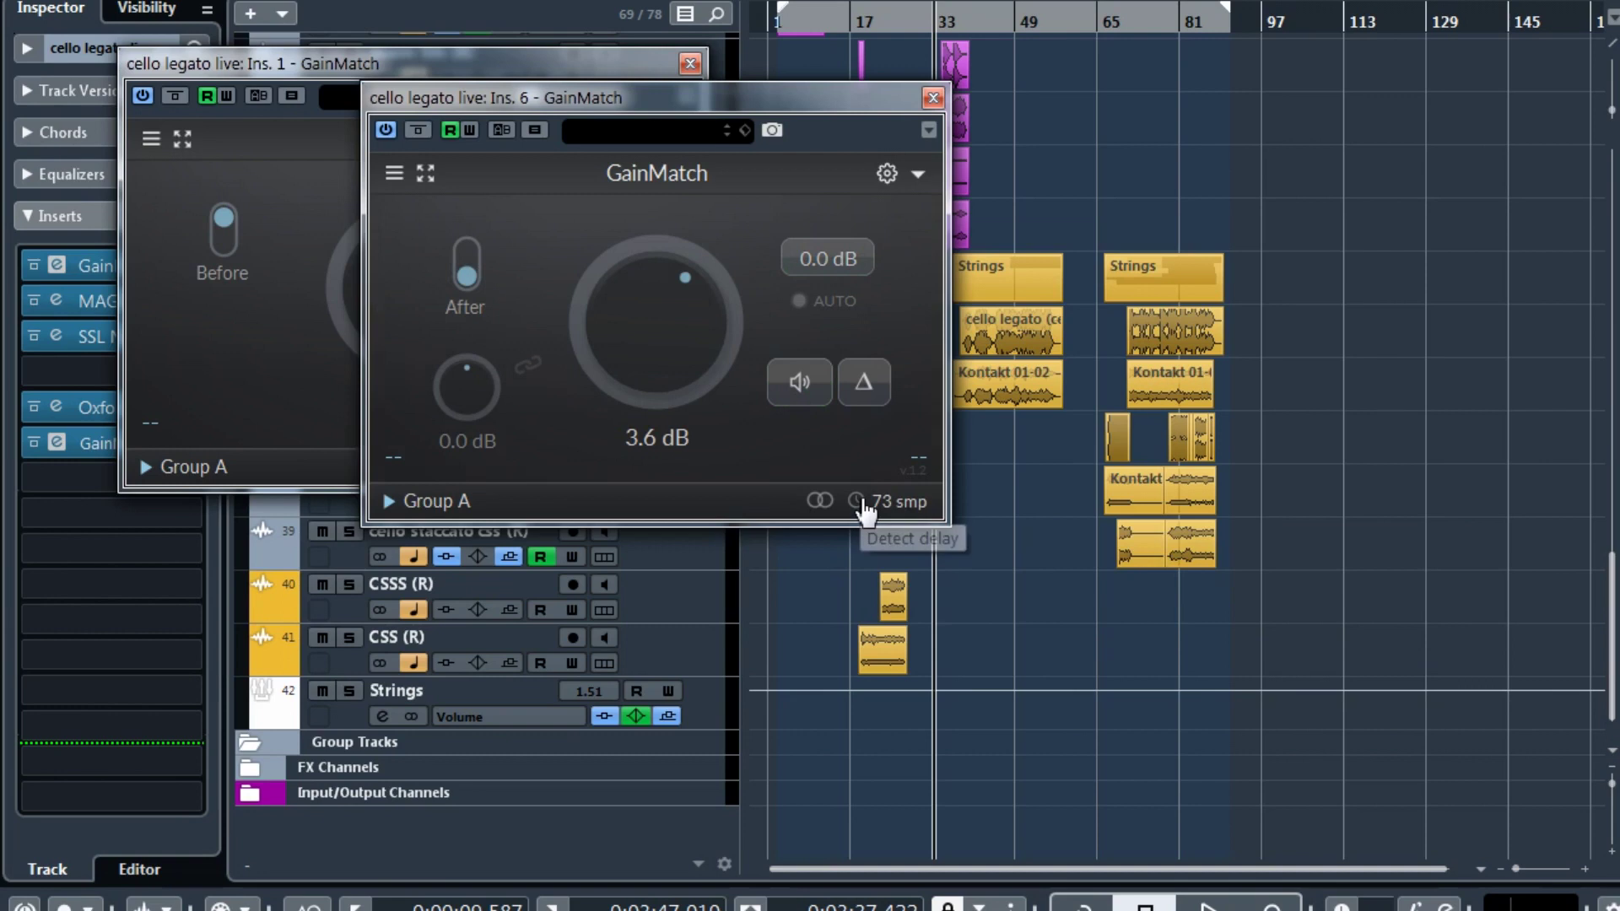
{"action": "left_click", "coordinate": [800, 384]}
{"action": "left_click", "coordinate": [806, 390]}
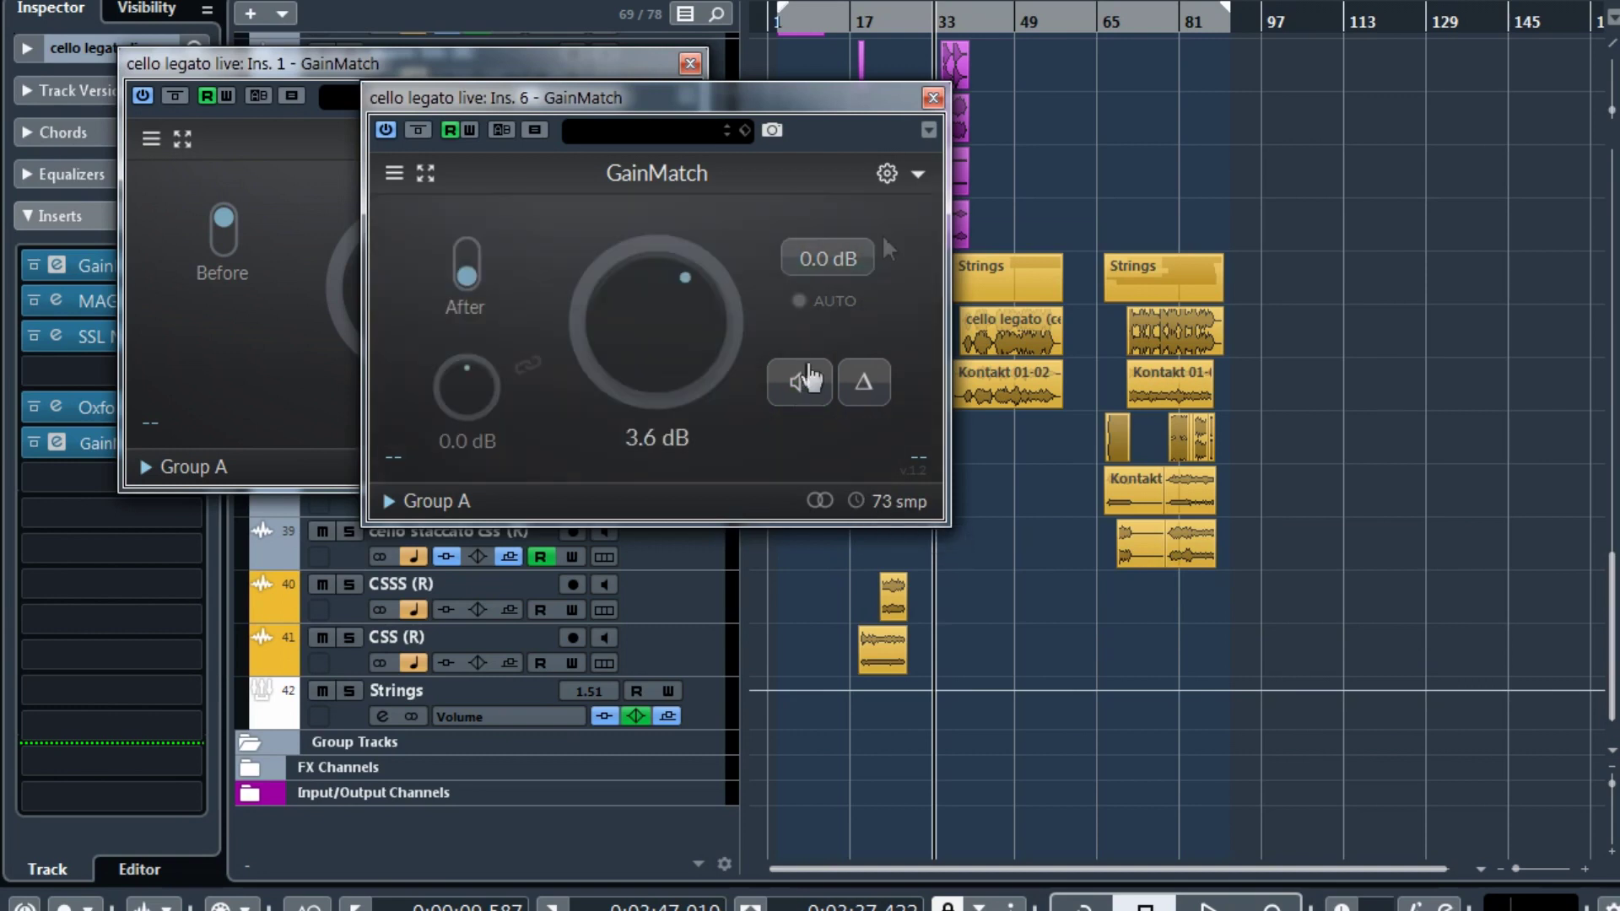
{"action": "left_click", "coordinate": [918, 174]}
{"action": "left_click", "coordinate": [998, 401]}
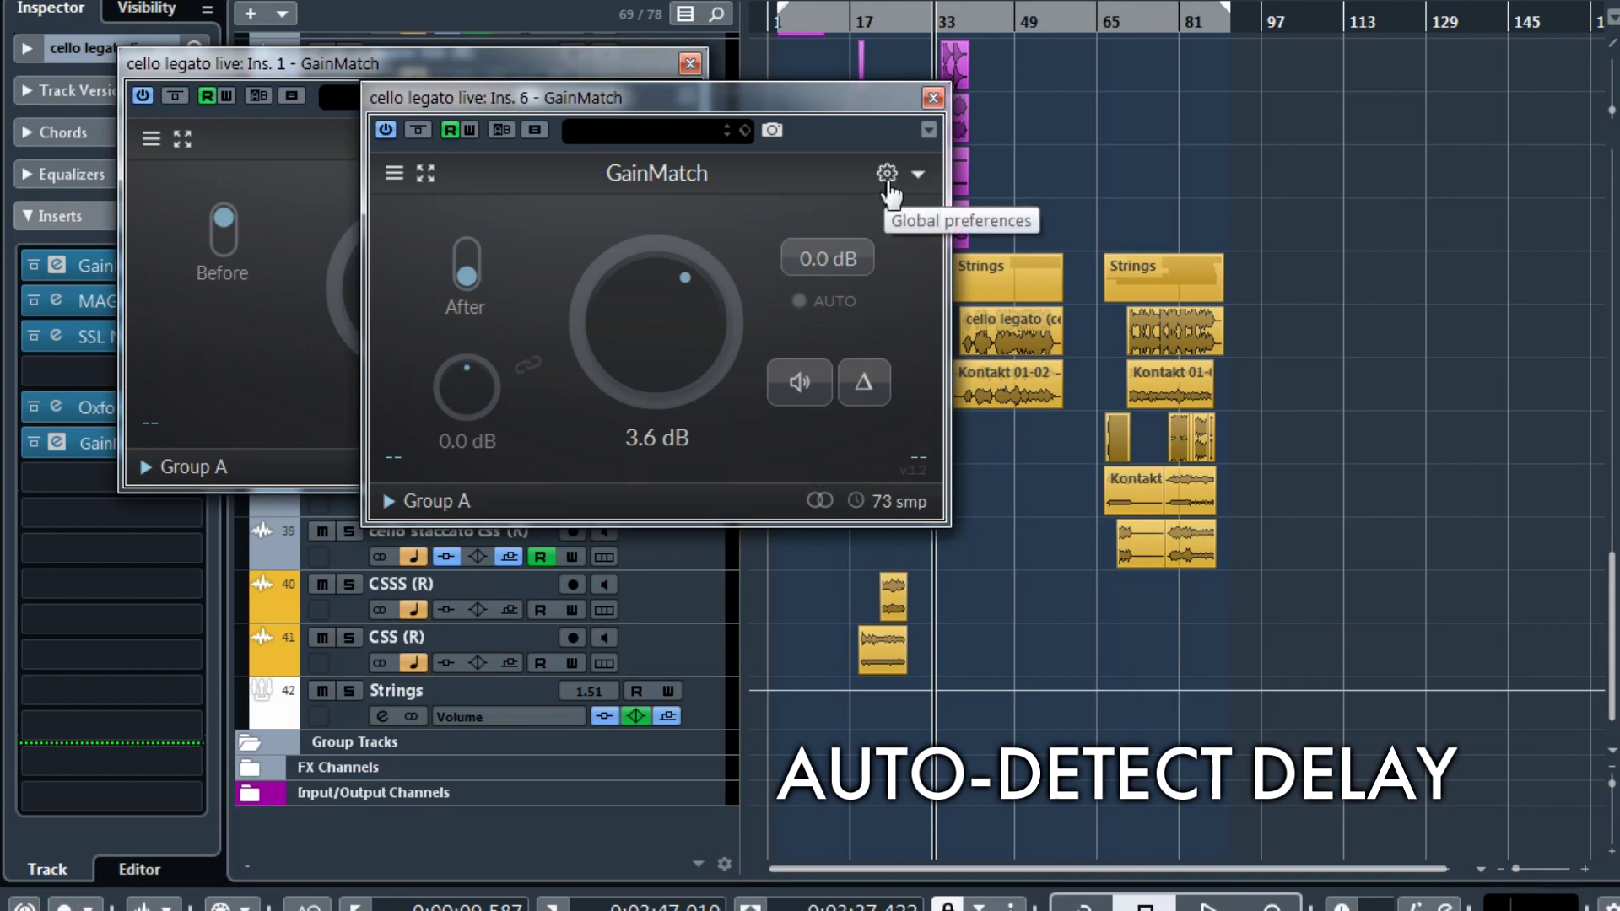
Move the After window right, save as default again, and close the Before window
{"action": "left_click_drag", "start_coordinate": [702, 103], "coordinate": [1032, 111]}
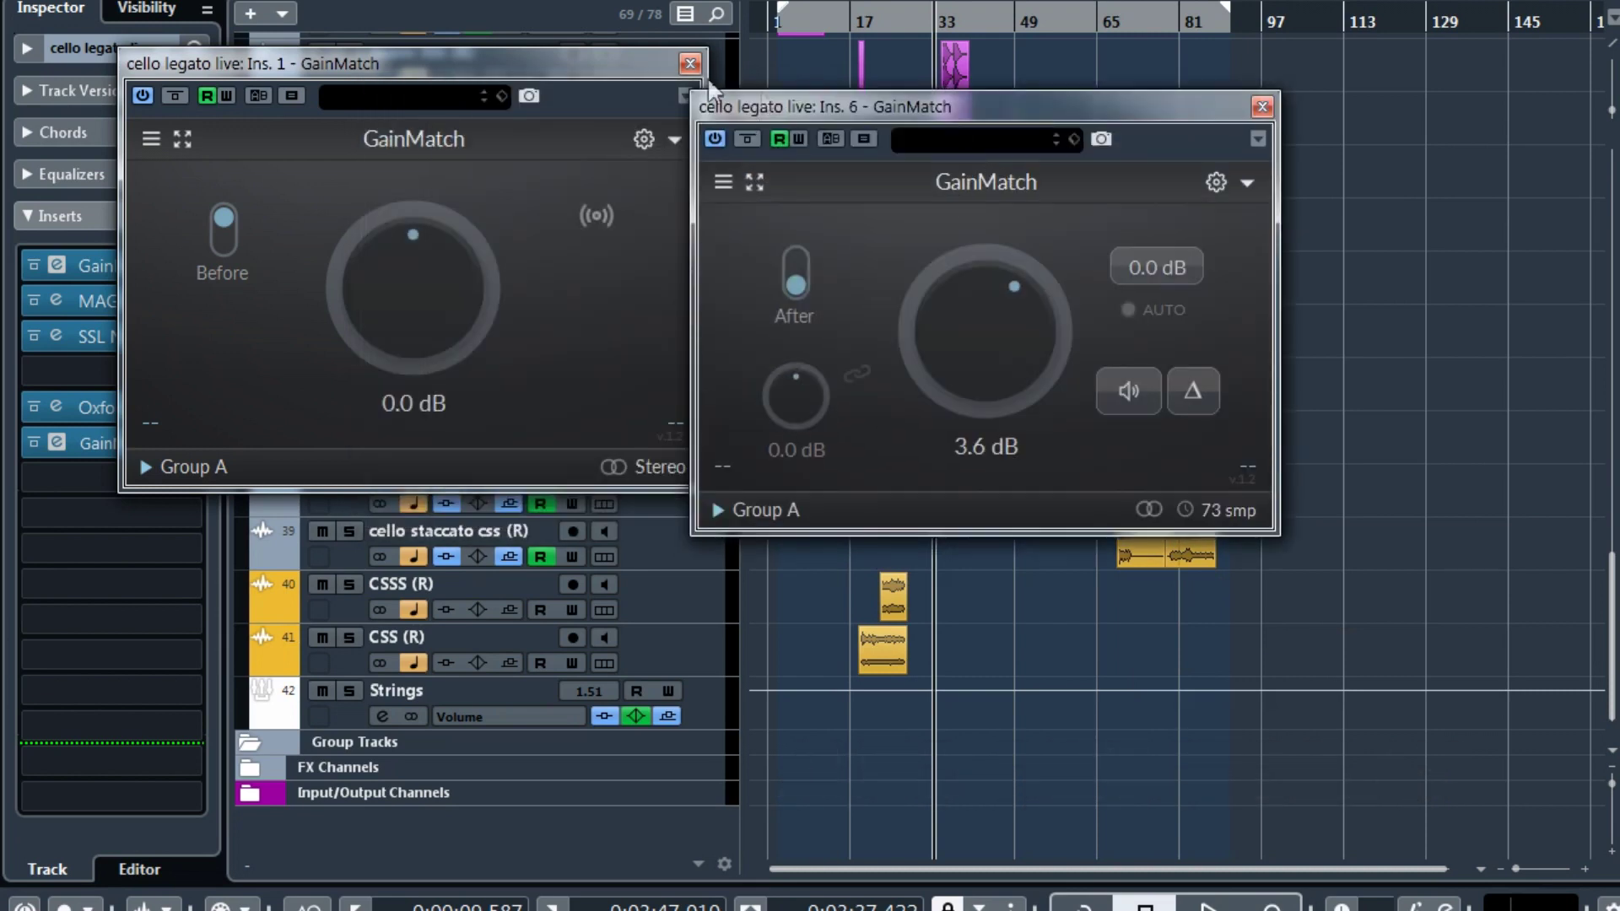
{"action": "left_click", "coordinate": [1248, 184]}
{"action": "left_click", "coordinate": [680, 147]}
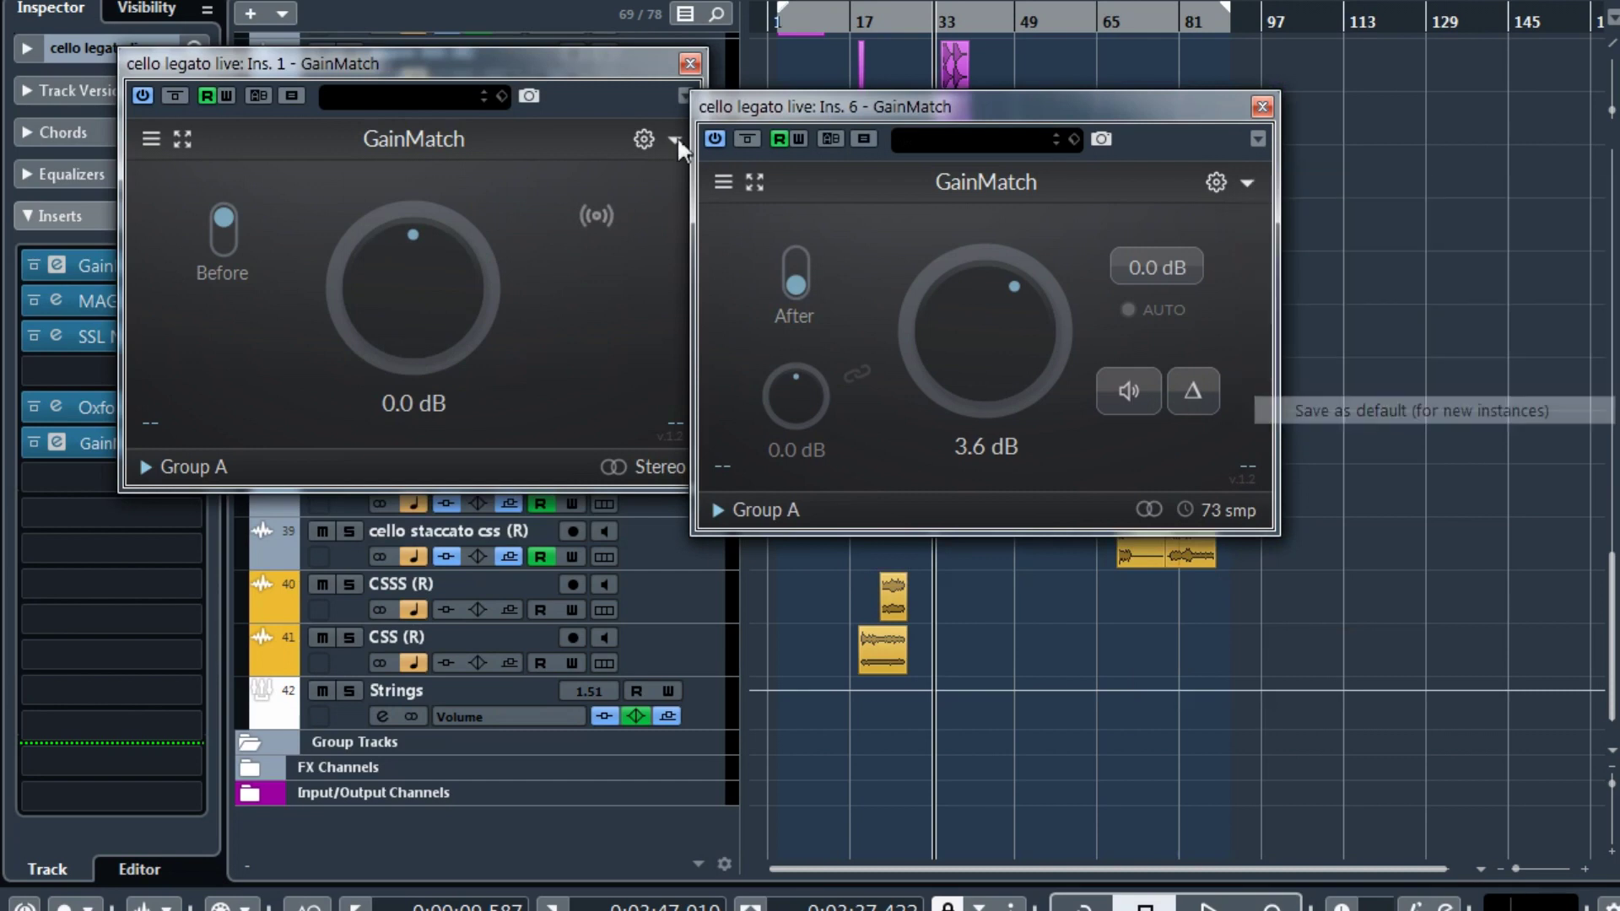
{"action": "left_click", "coordinate": [690, 64]}
Replace the old inserts with a new GainMatch in slot 1, Ctrl-copied to slot 6, both opened
{"action": "left_click_drag", "start_coordinate": [154, 432], "coordinate": [429, 402]}
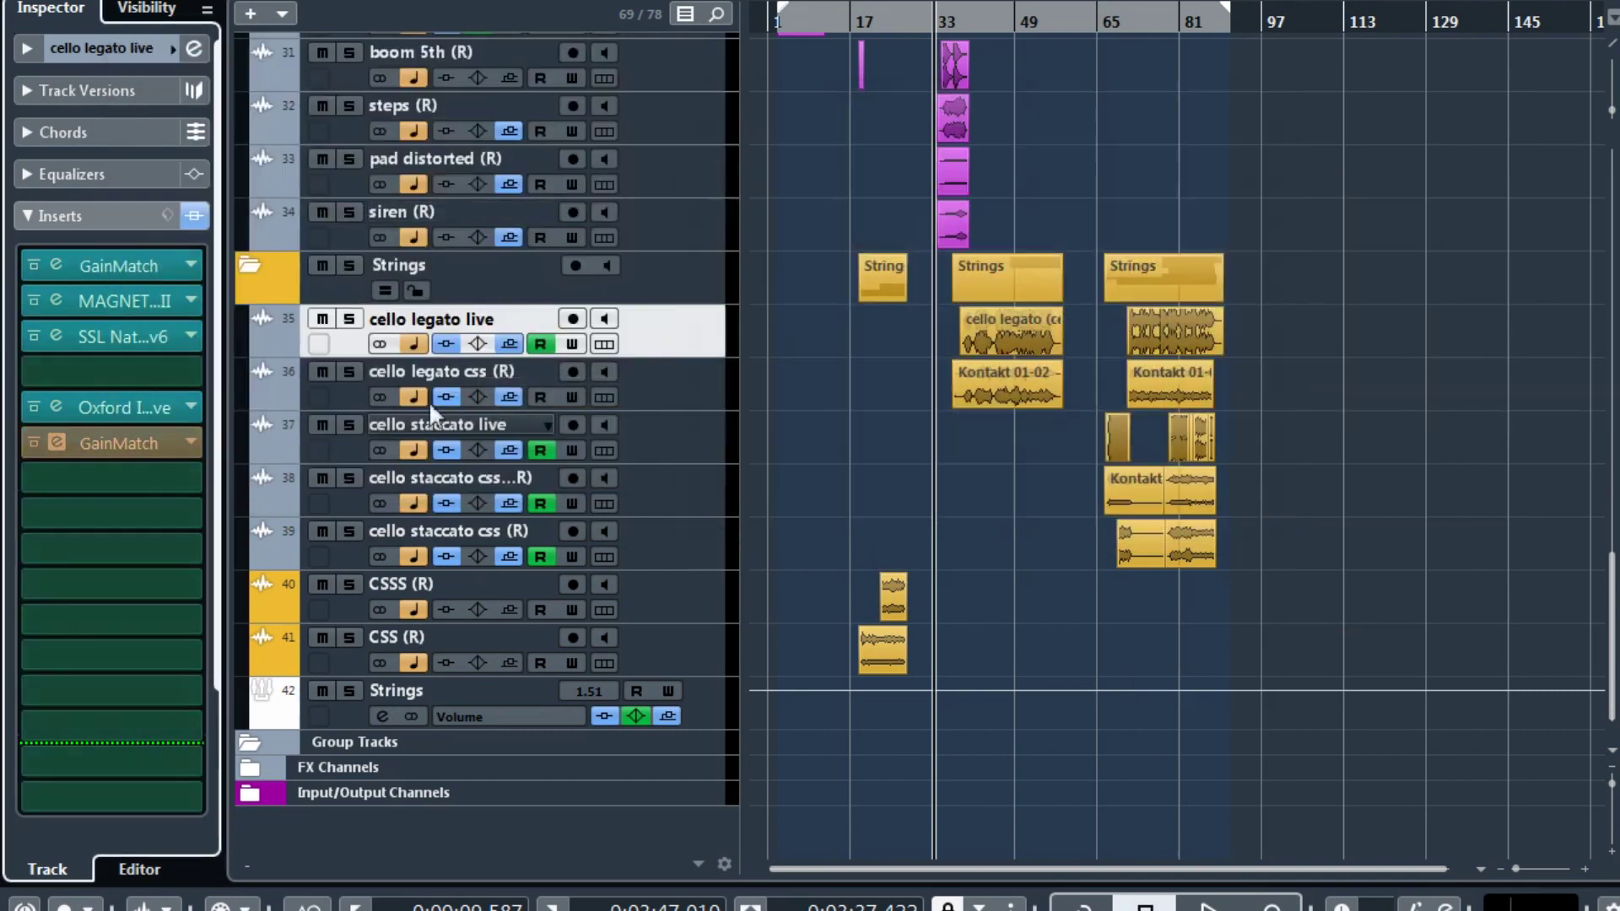
{"action": "left_click", "coordinate": [200, 264]}
{"action": "key", "text": "Return"}
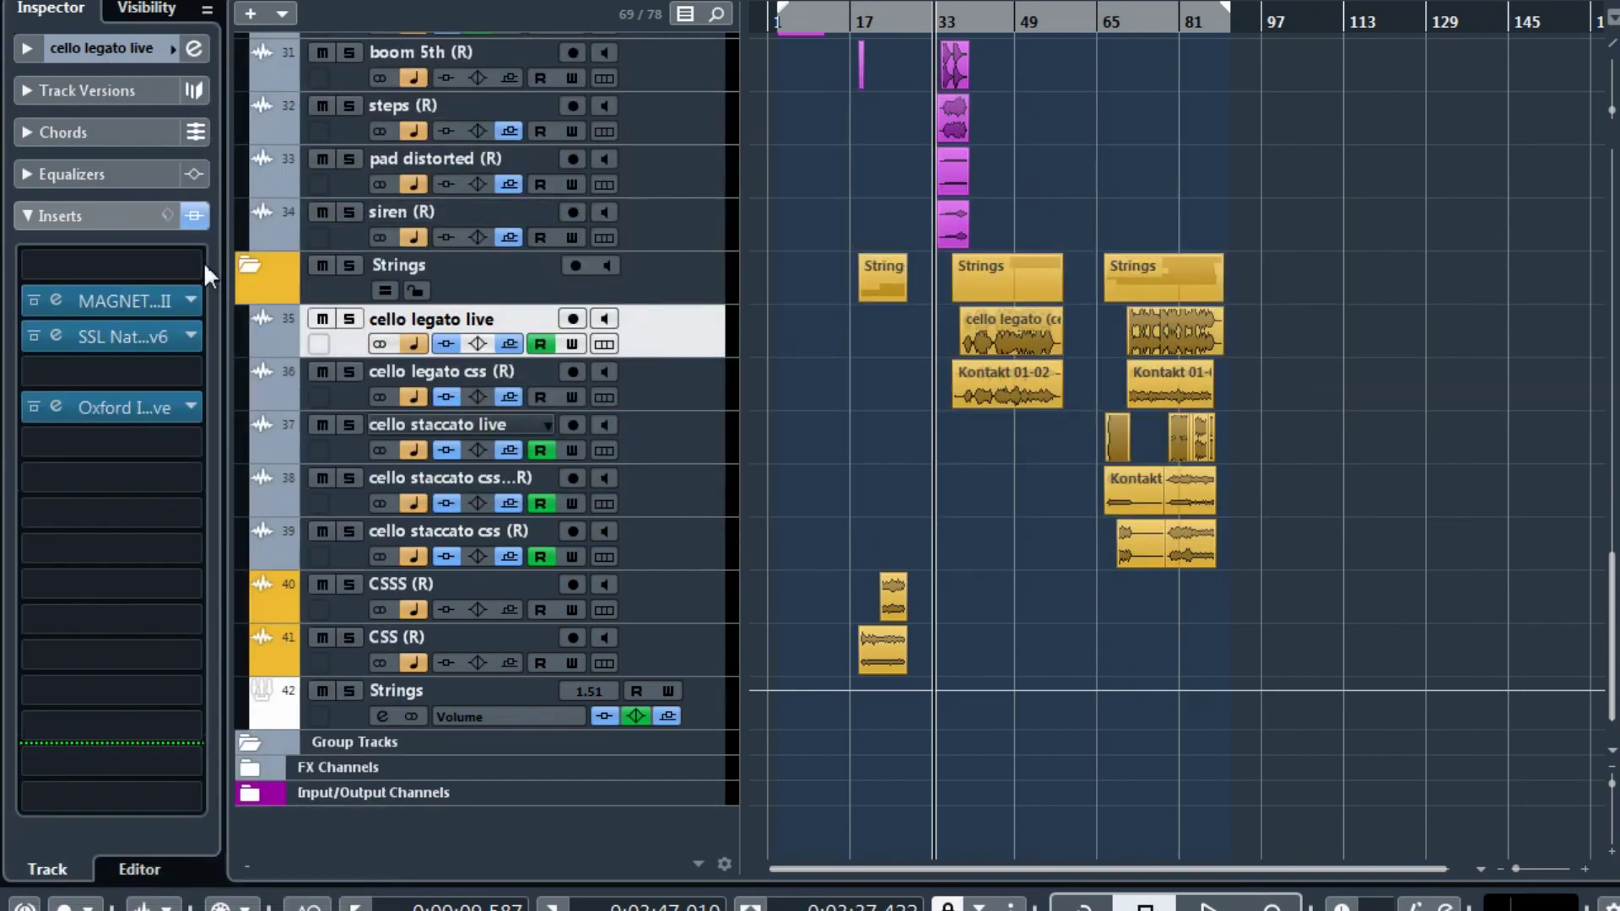
{"action": "left_click", "coordinate": [165, 265]}
{"action": "left_click_drag", "start_coordinate": [118, 267], "coordinate": [127, 441]}
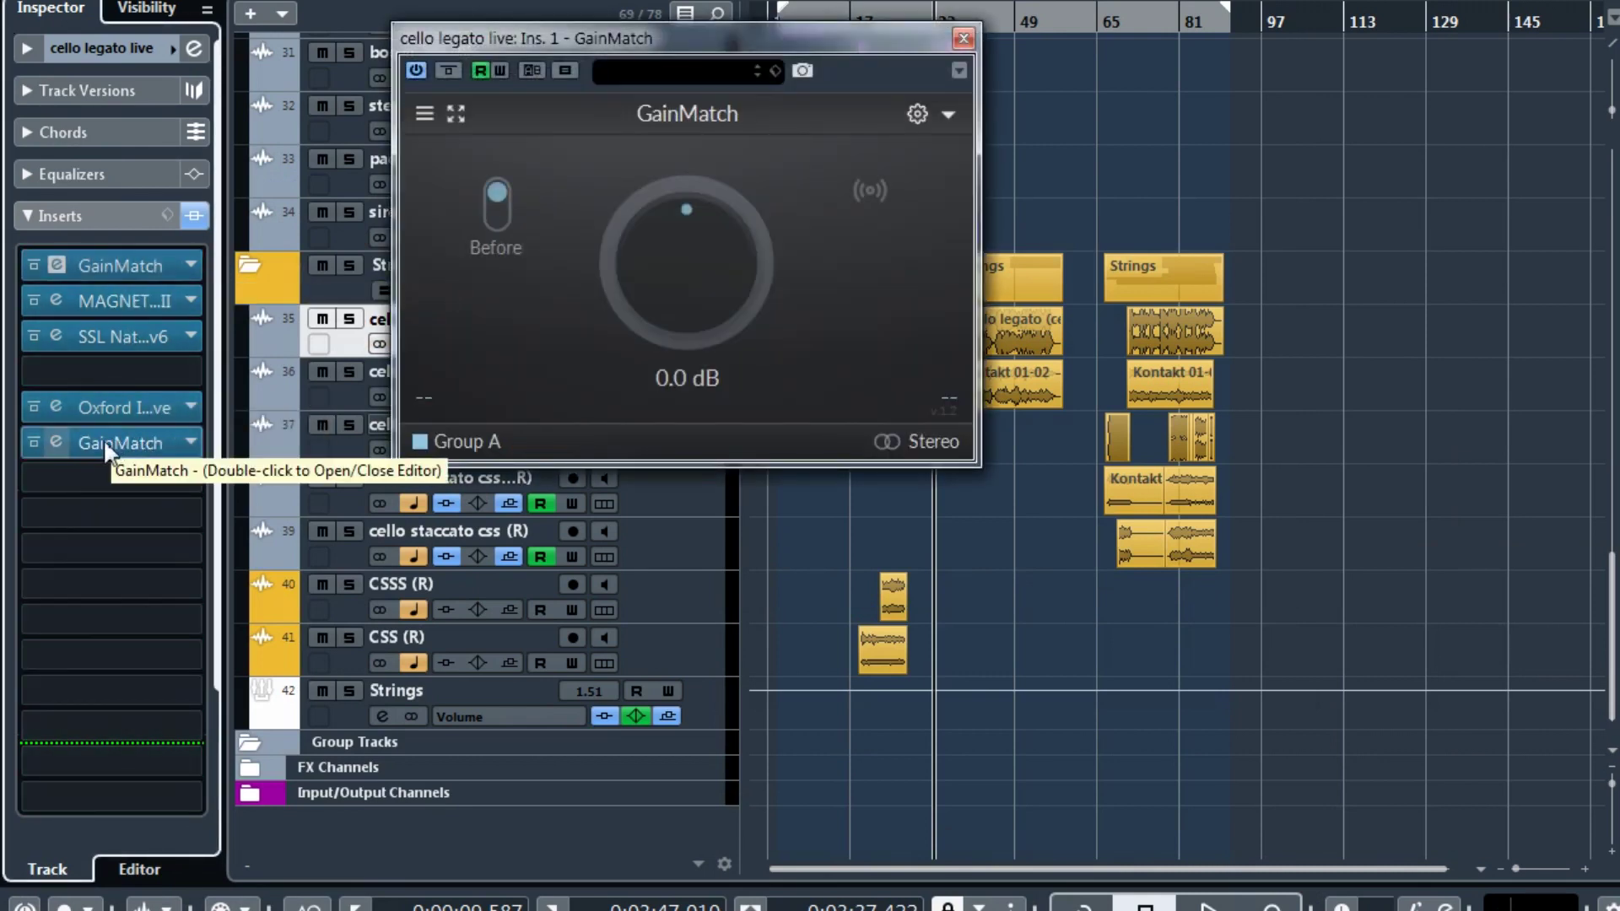
{"action": "left_click", "coordinate": [77, 444]}
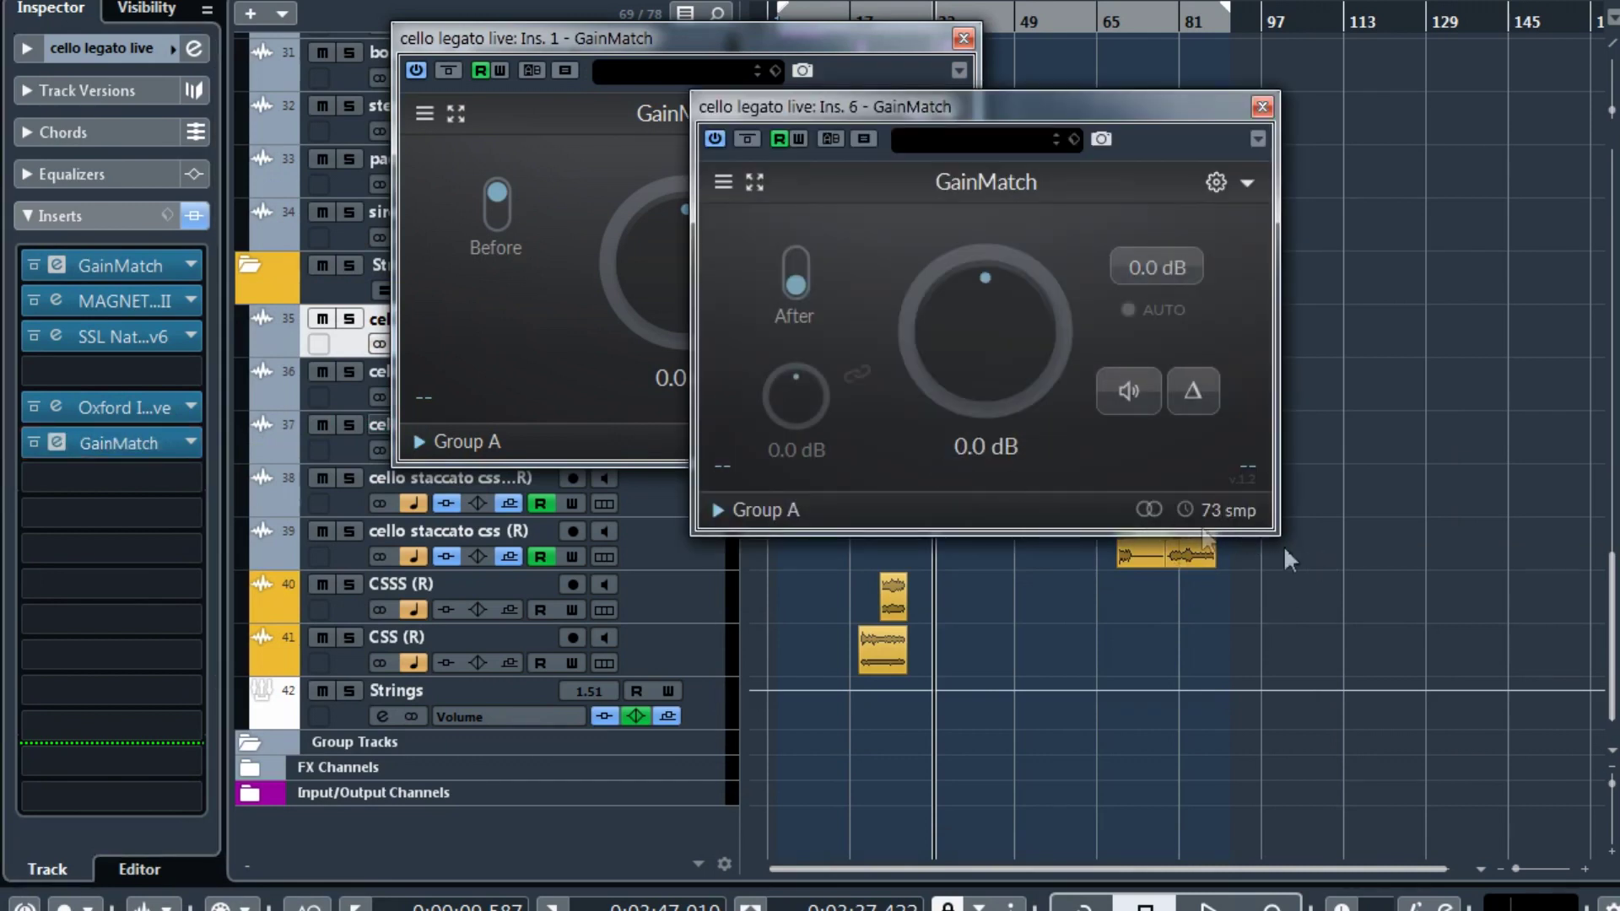
Listen to the Before signal on the After instance with auto-adjusted listen gain turned on
{"action": "left_click_drag", "start_coordinate": [1055, 108], "coordinate": [964, 377]}
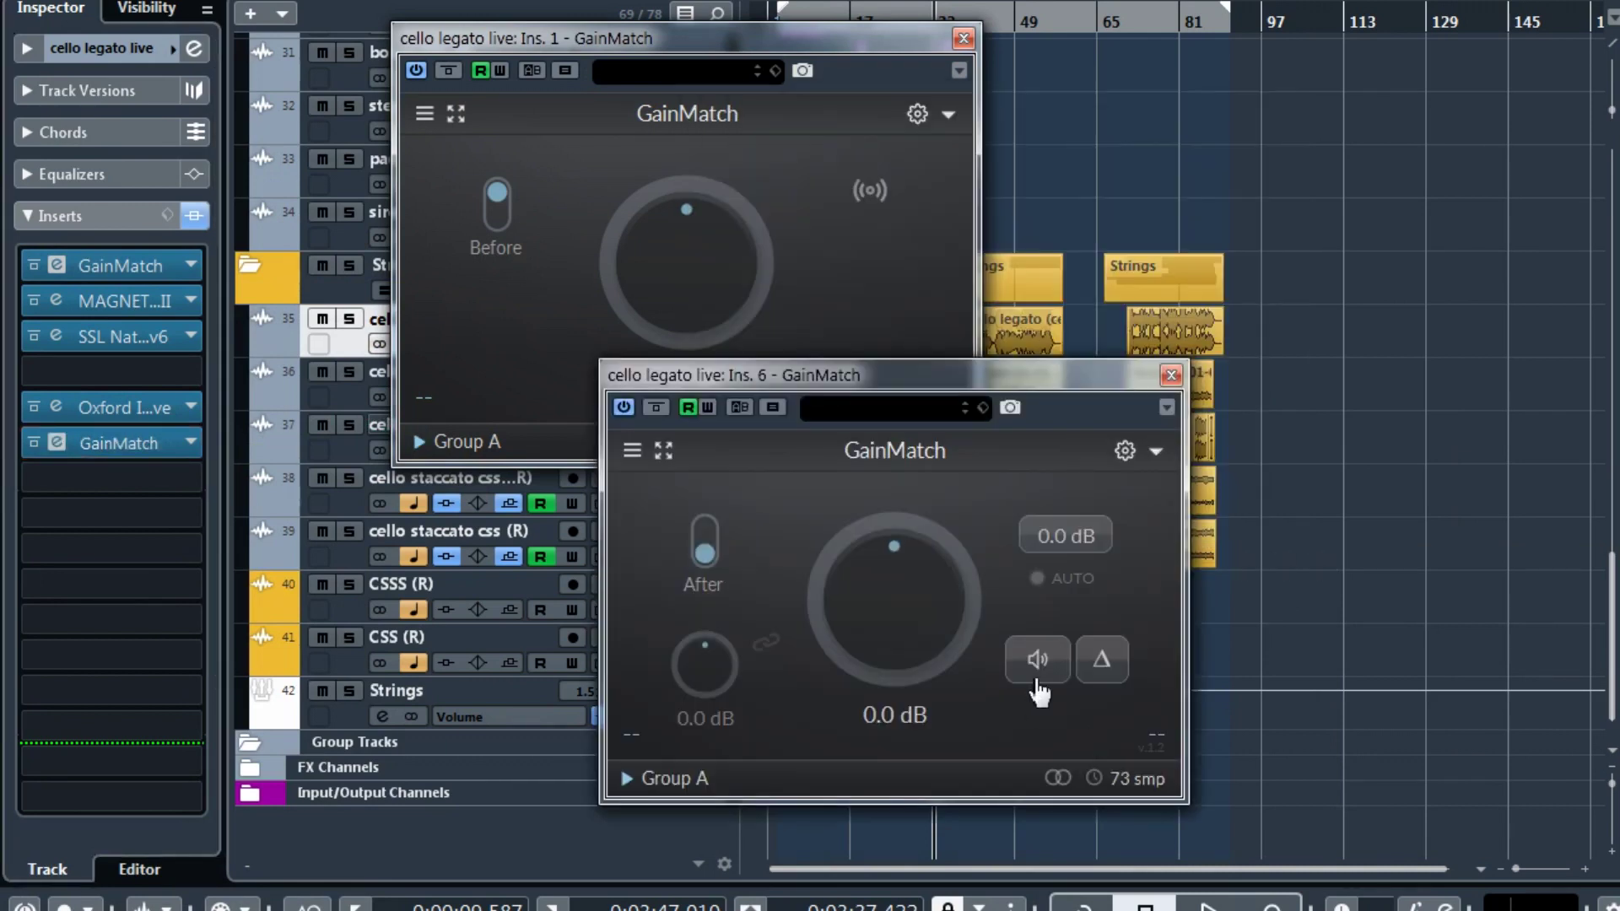
{"action": "left_click", "coordinate": [1038, 660]}
{"action": "left_click", "coordinate": [1070, 581]}
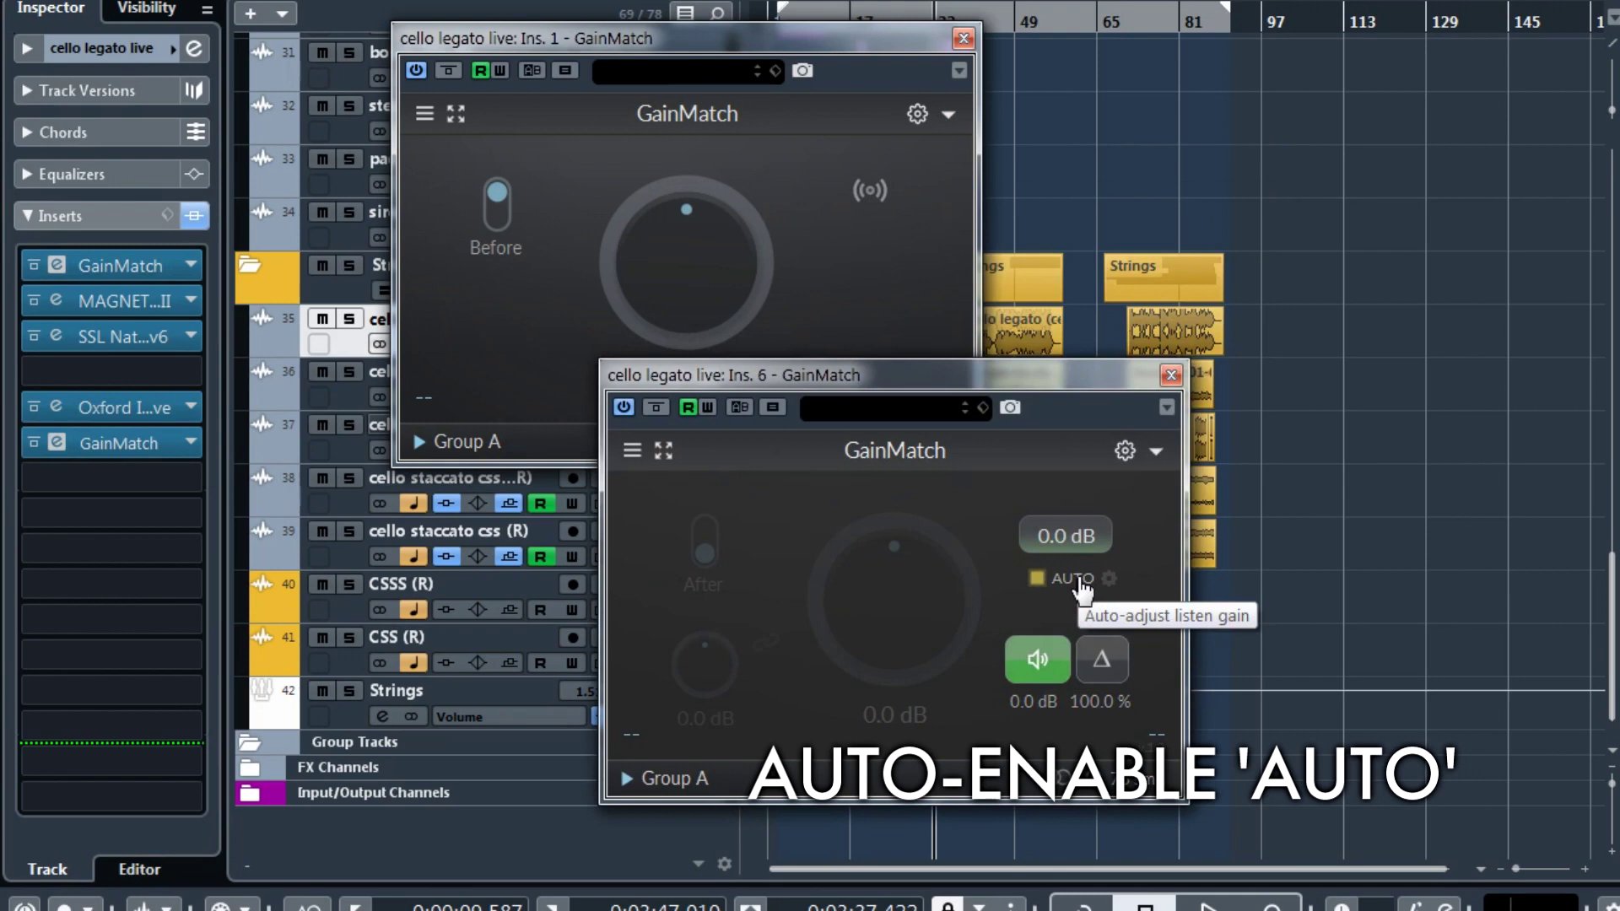
{"action": "left_click_drag", "start_coordinate": [1070, 377], "coordinate": [710, 163]}
Open the global preferences and inspect the For new instances… Auto-detect delay option
{"action": "left_click", "coordinate": [765, 239]}
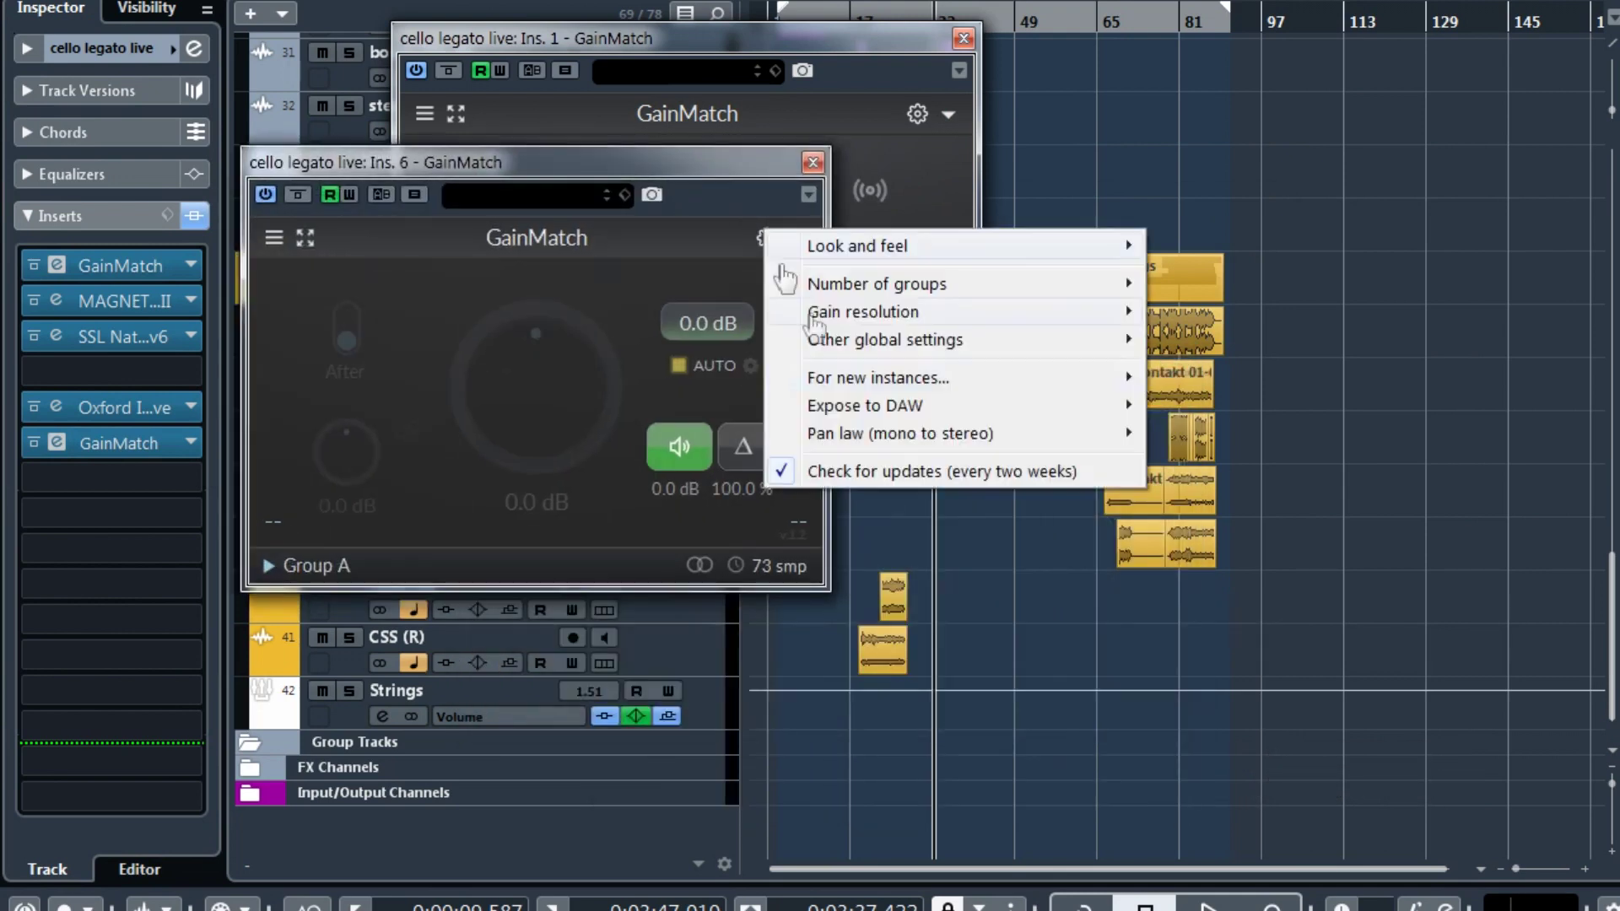
{"action": "mouse_move", "coordinate": [996, 377]}
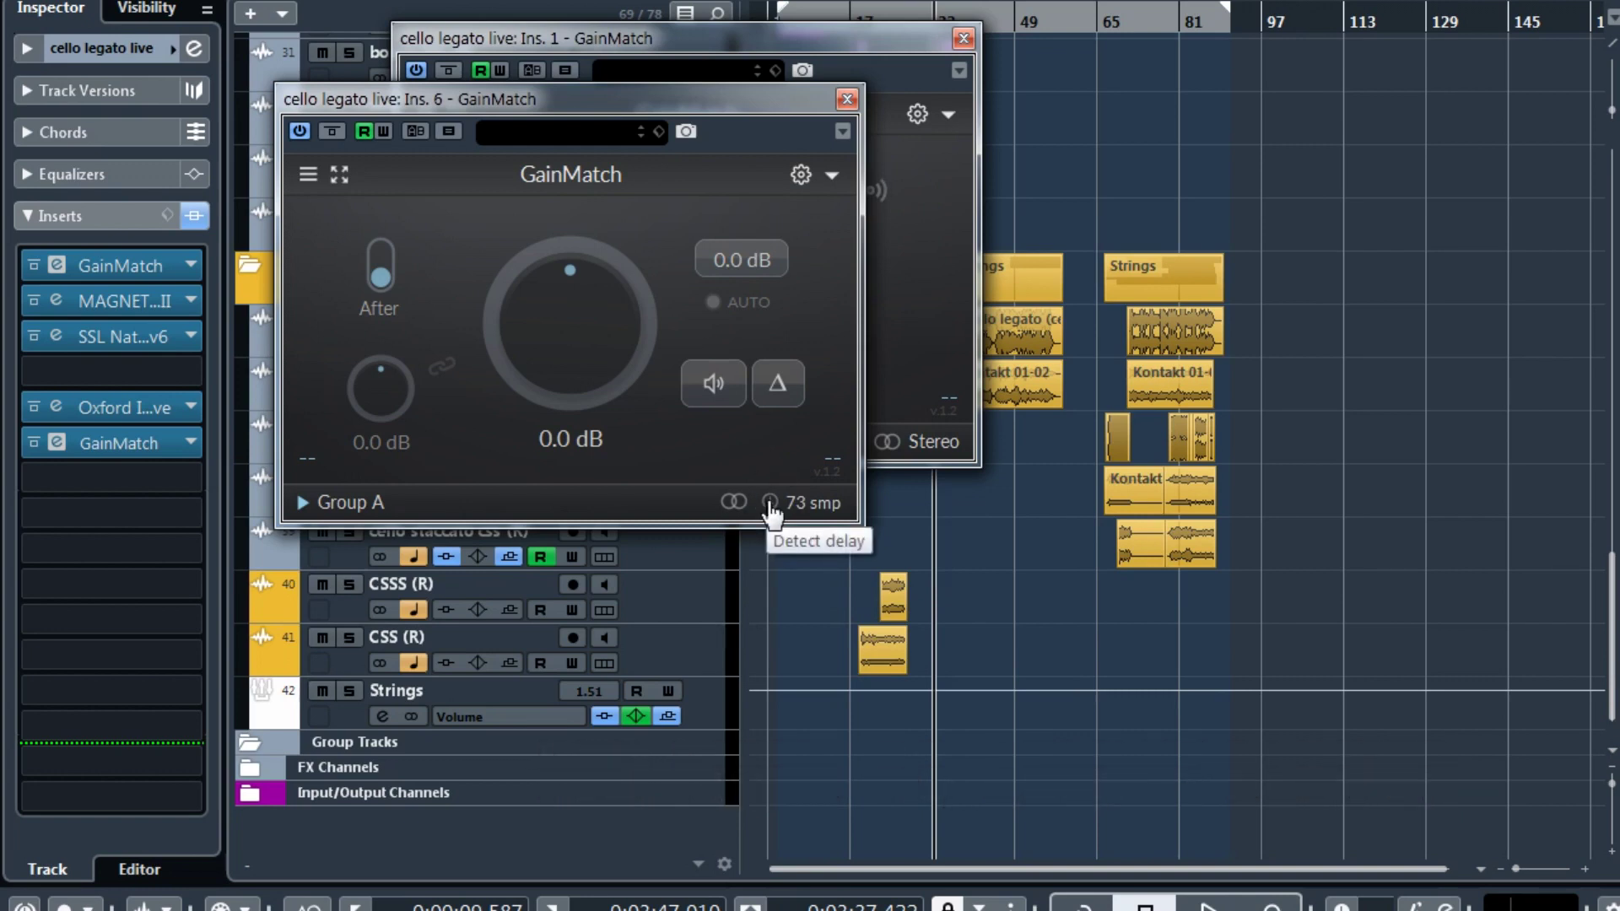
Adjust the delay readout options, nudge the FreeG window left, and re-detect the plugin chain delay
{"action": "right_click", "coordinate": [771, 507]}
{"action": "left_click", "coordinate": [803, 473]}
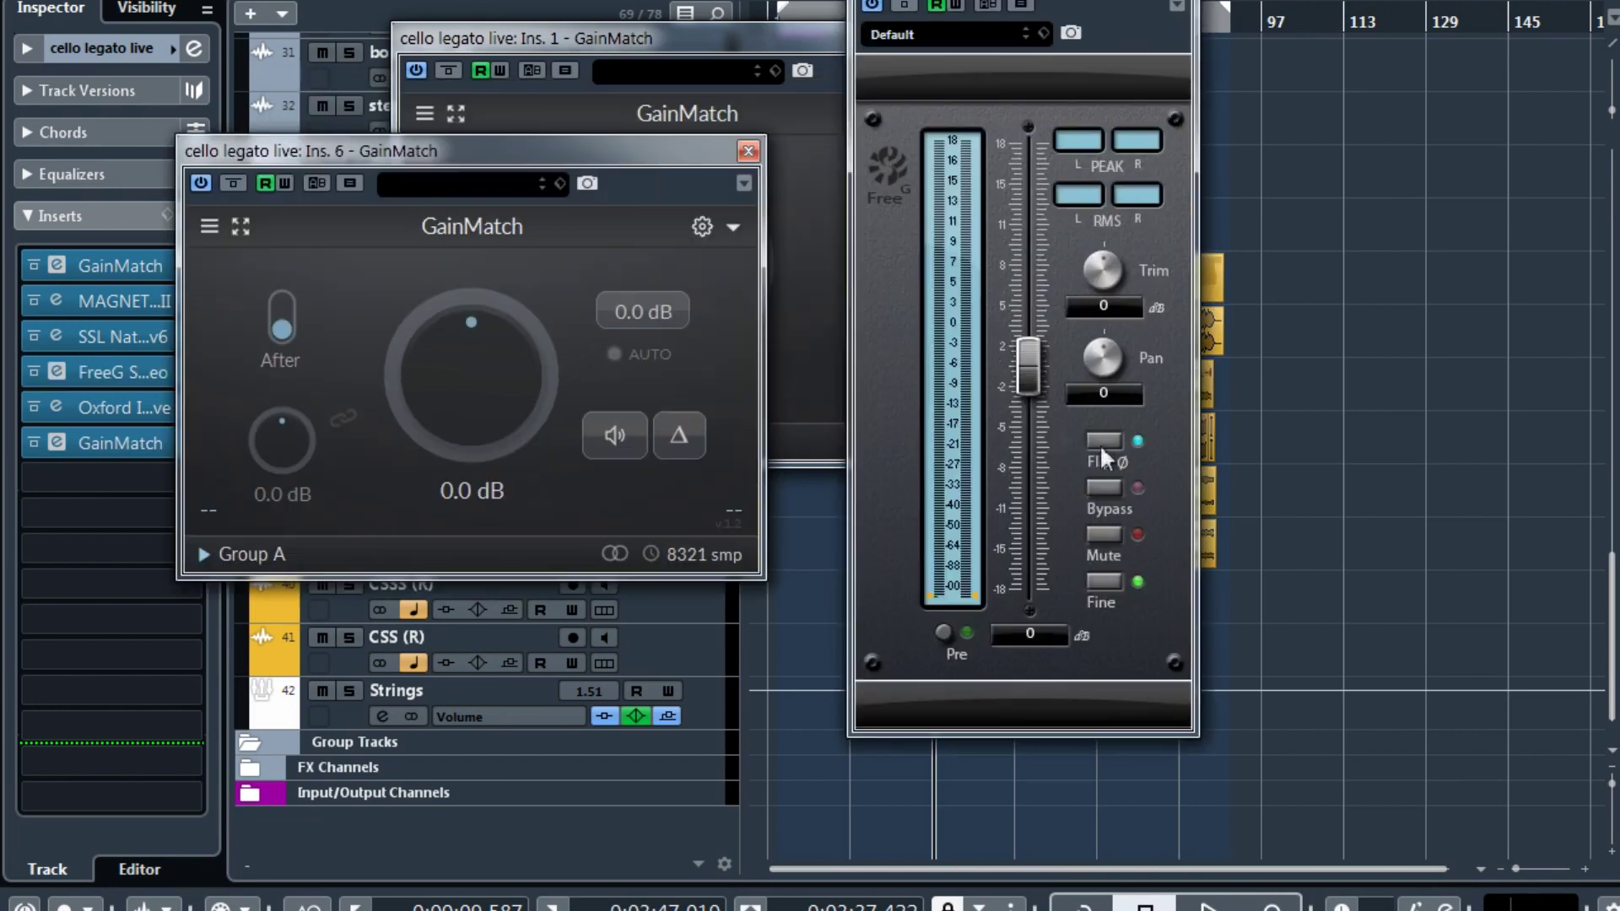
{"action": "left_click_drag", "start_coordinate": [1021, 1], "coordinate": [988, 7]}
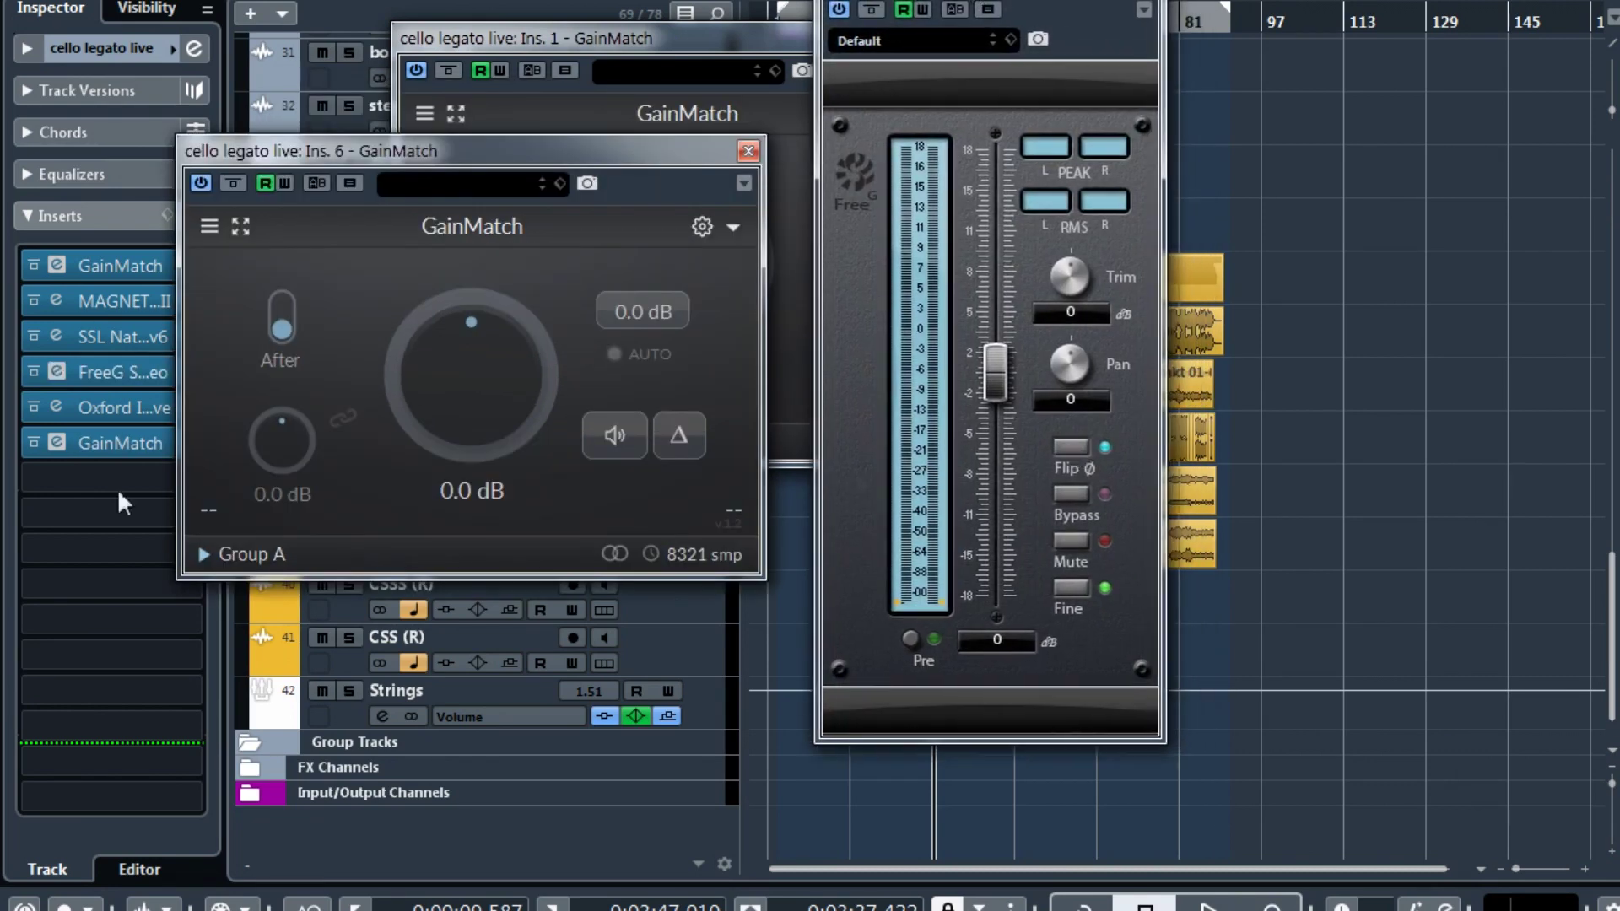
{"action": "left_click", "coordinate": [651, 554]}
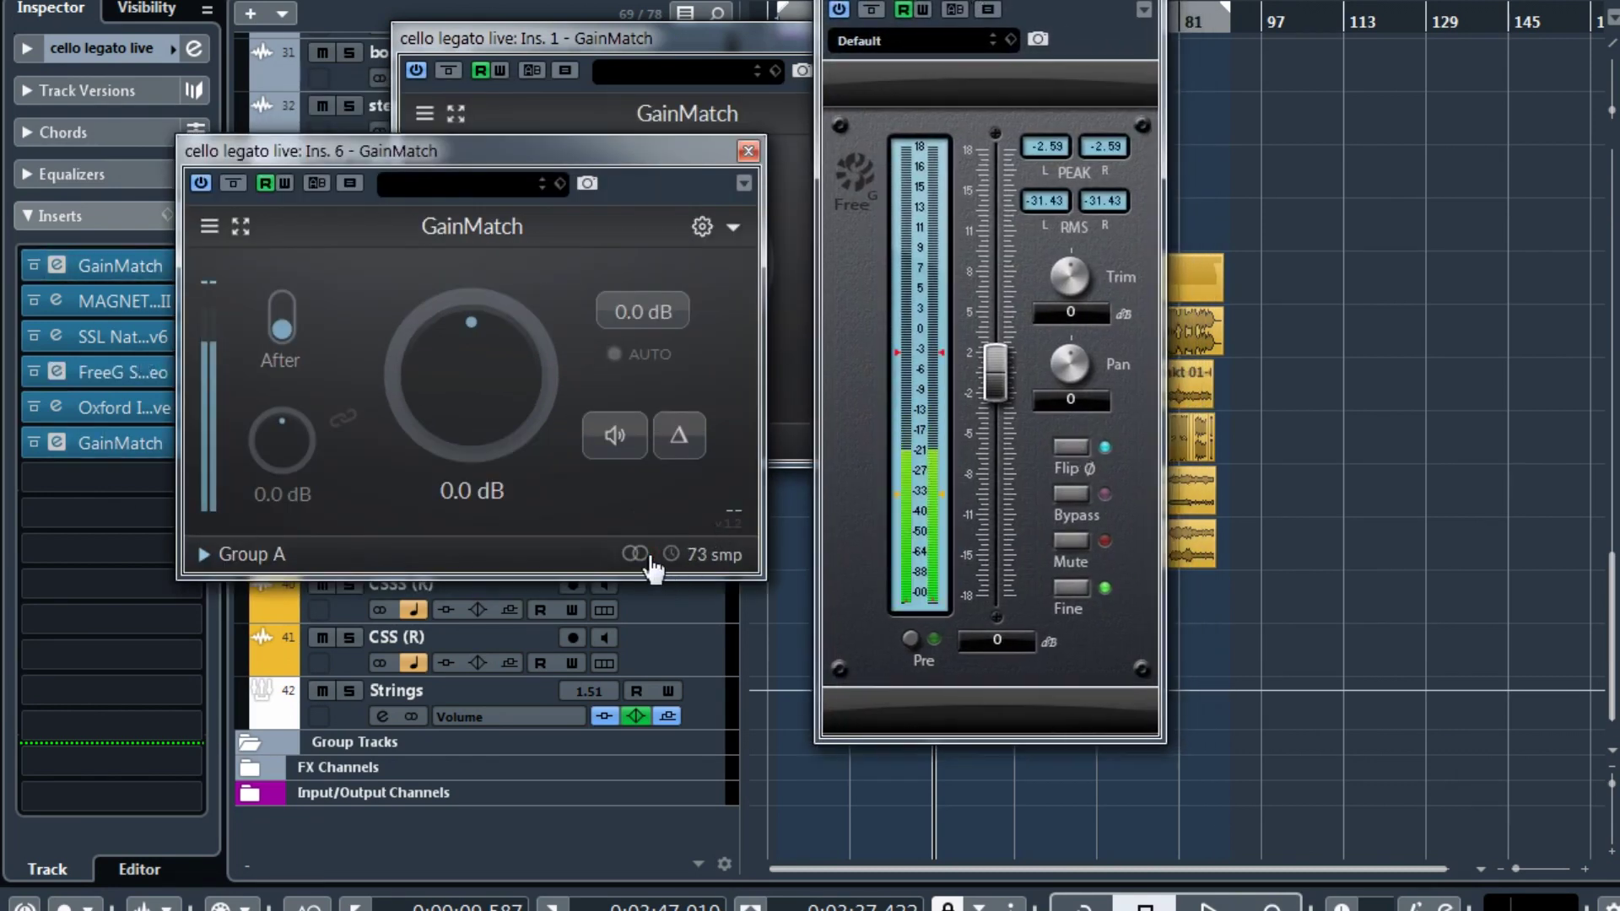
Show the listen polarity control, set it to normal, hide it, then briefly audition the delta
{"action": "right_click", "coordinate": [616, 433]}
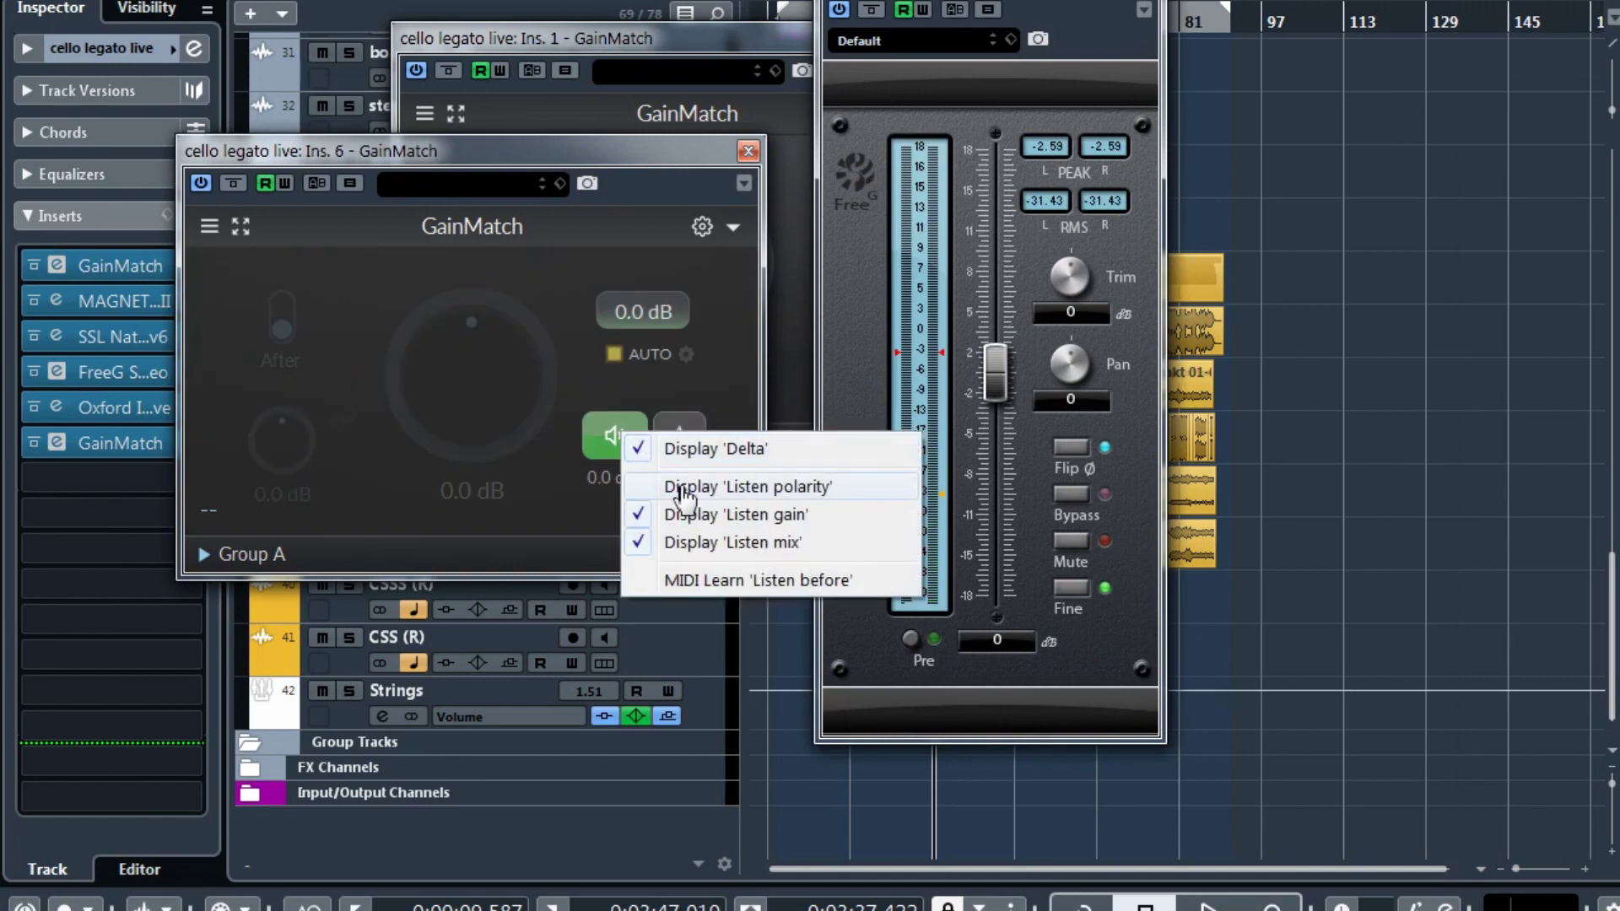
{"action": "left_click", "coordinate": [684, 497]}
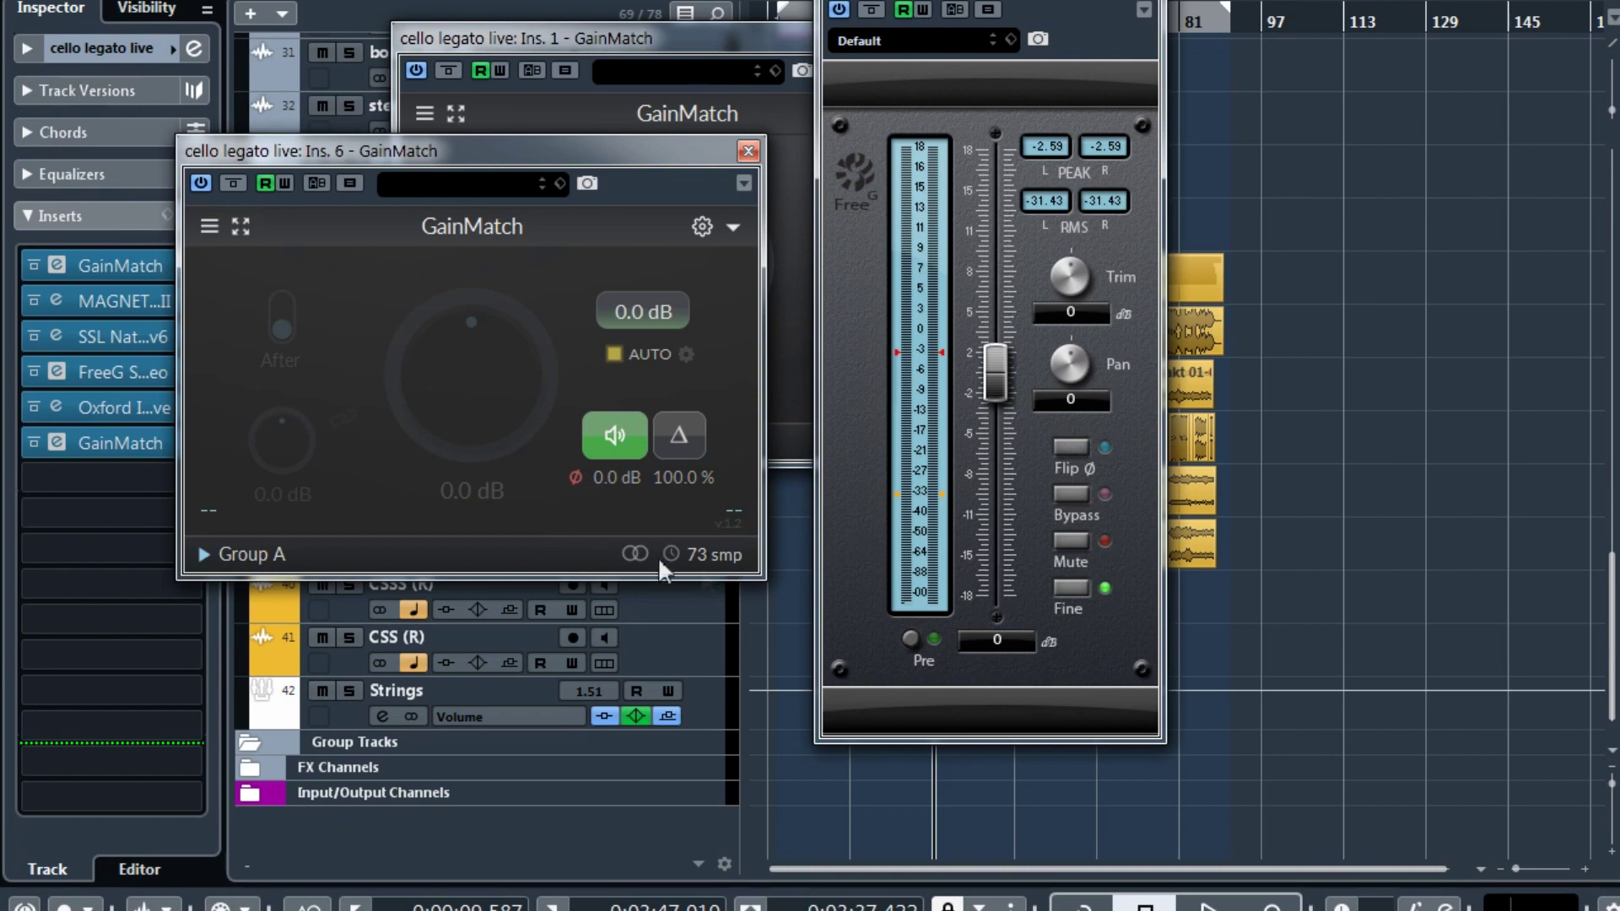
{"action": "left_click", "coordinate": [577, 478]}
{"action": "right_click", "coordinate": [624, 463]}
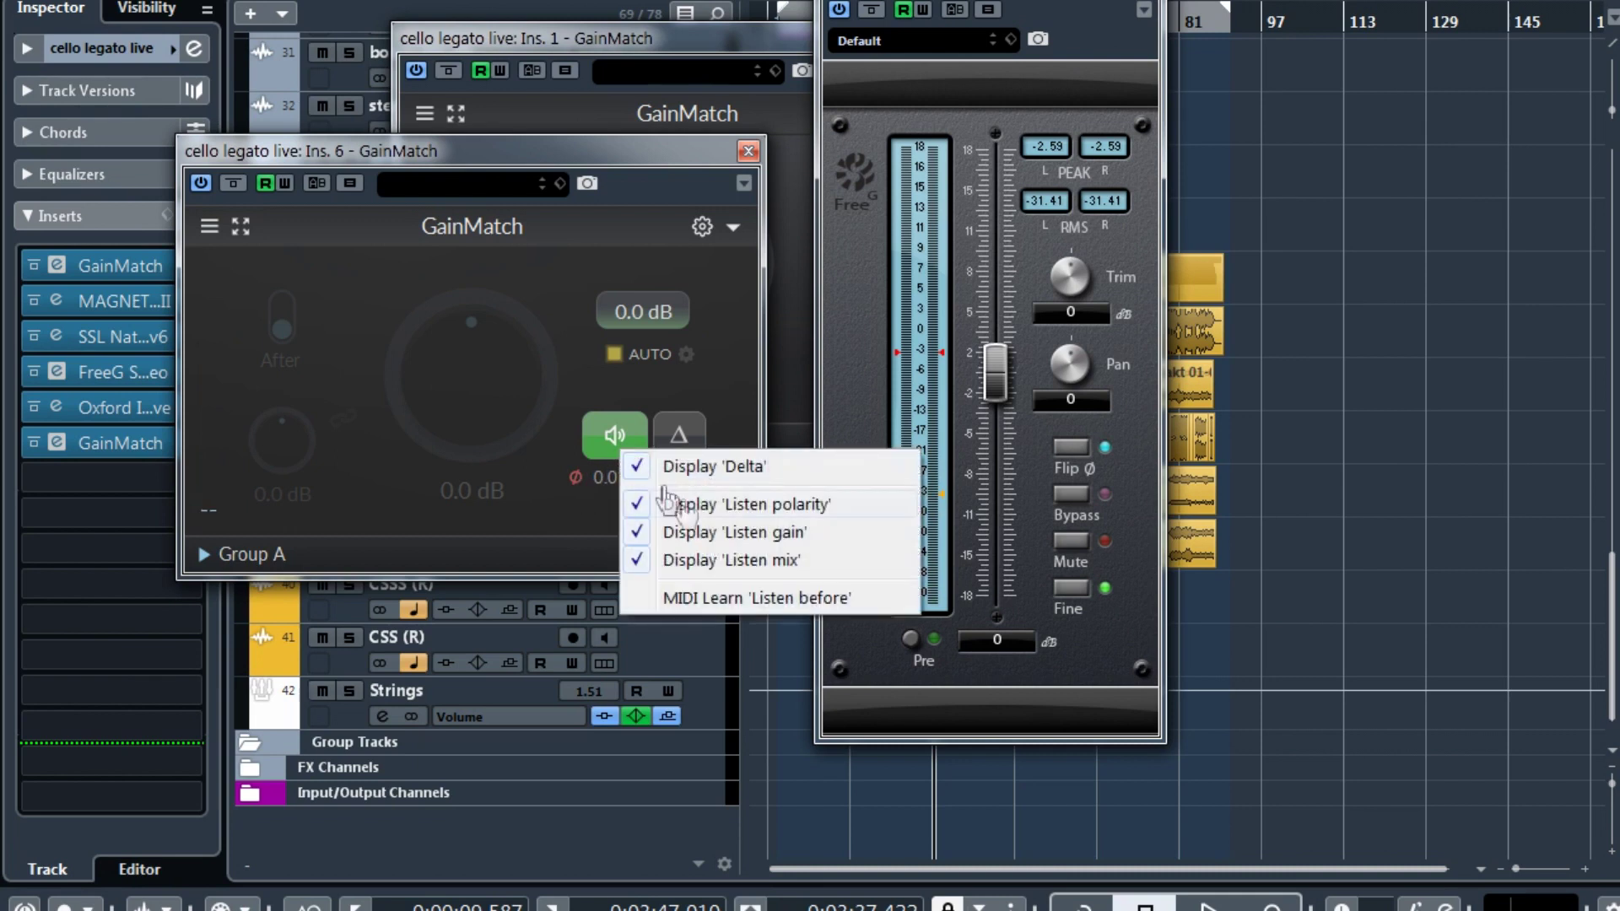
{"action": "left_click", "coordinate": [685, 505]}
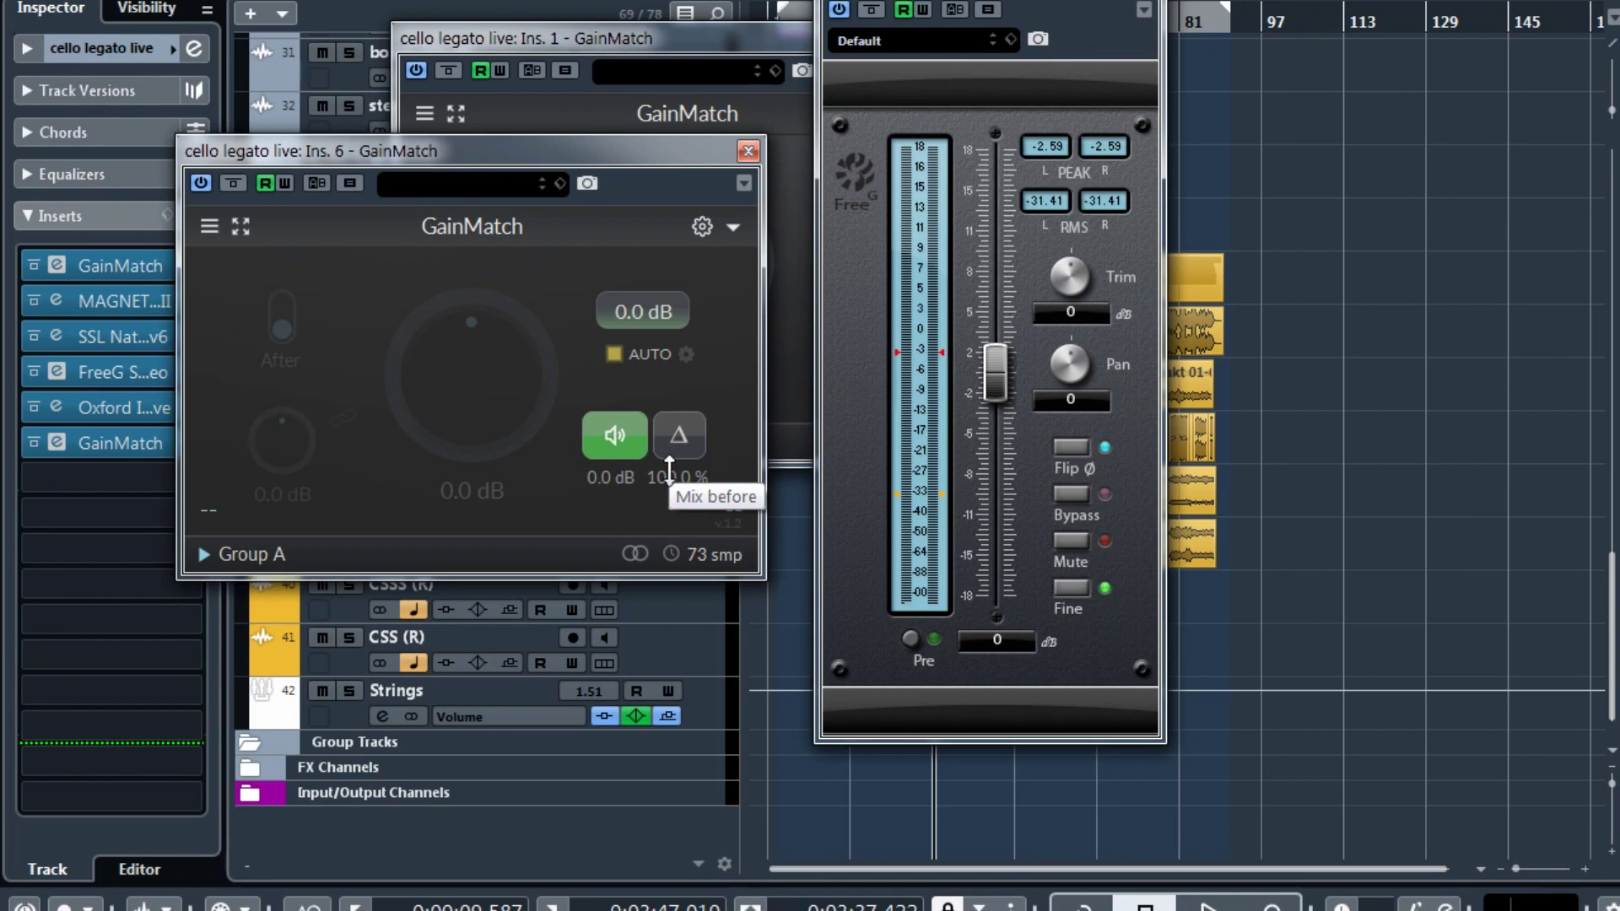
{"action": "left_click", "coordinate": [686, 439]}
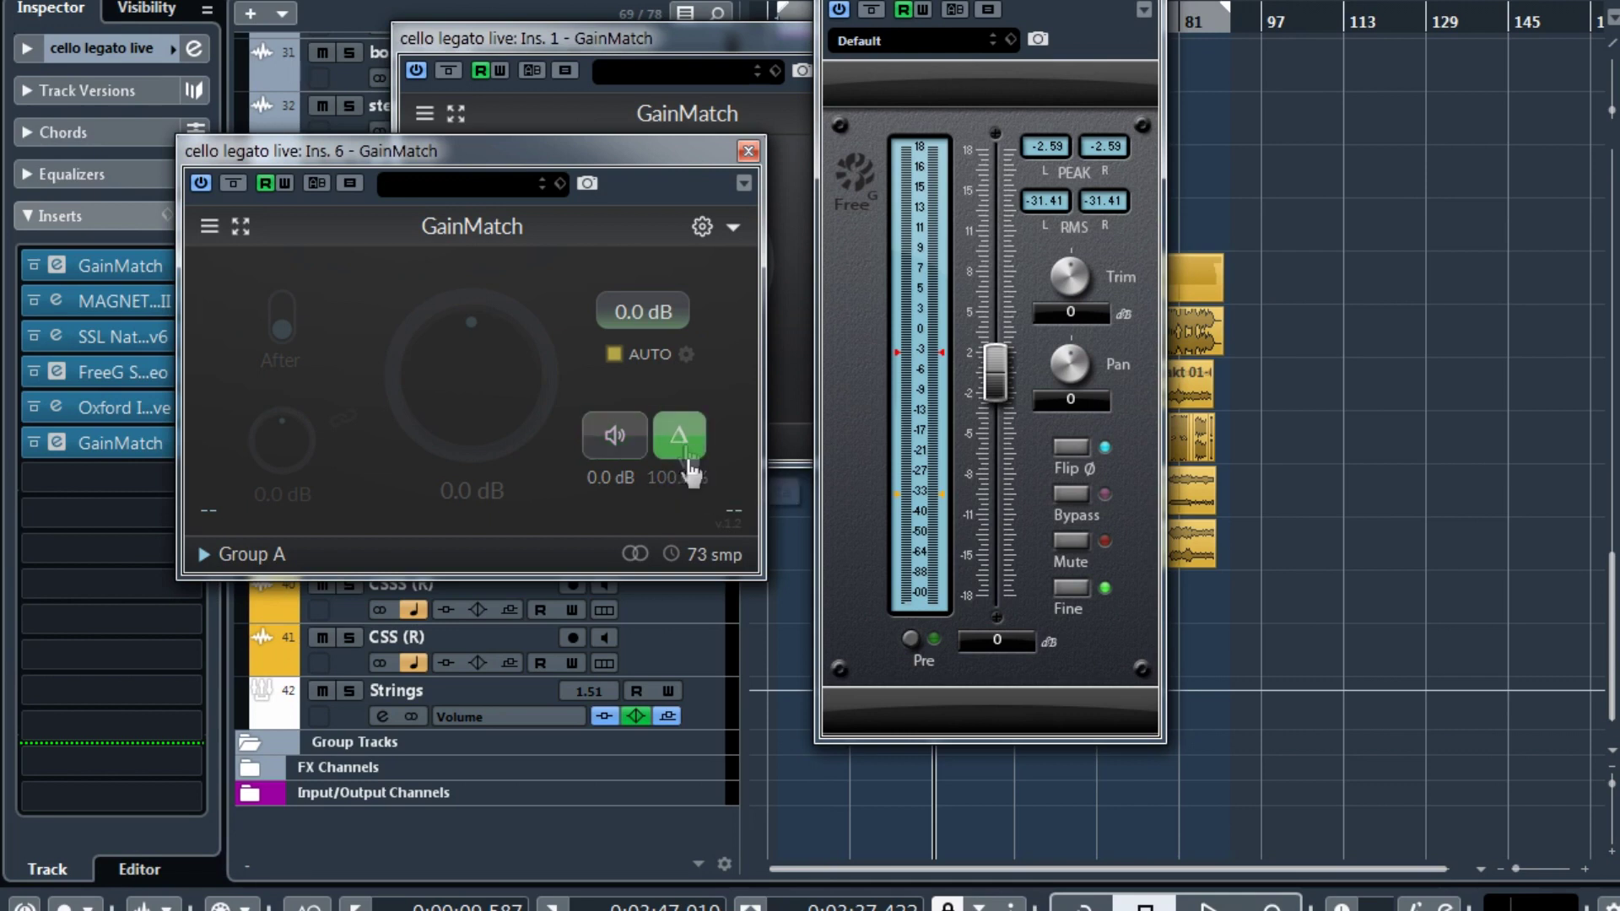
{"action": "left_click", "coordinate": [686, 454]}
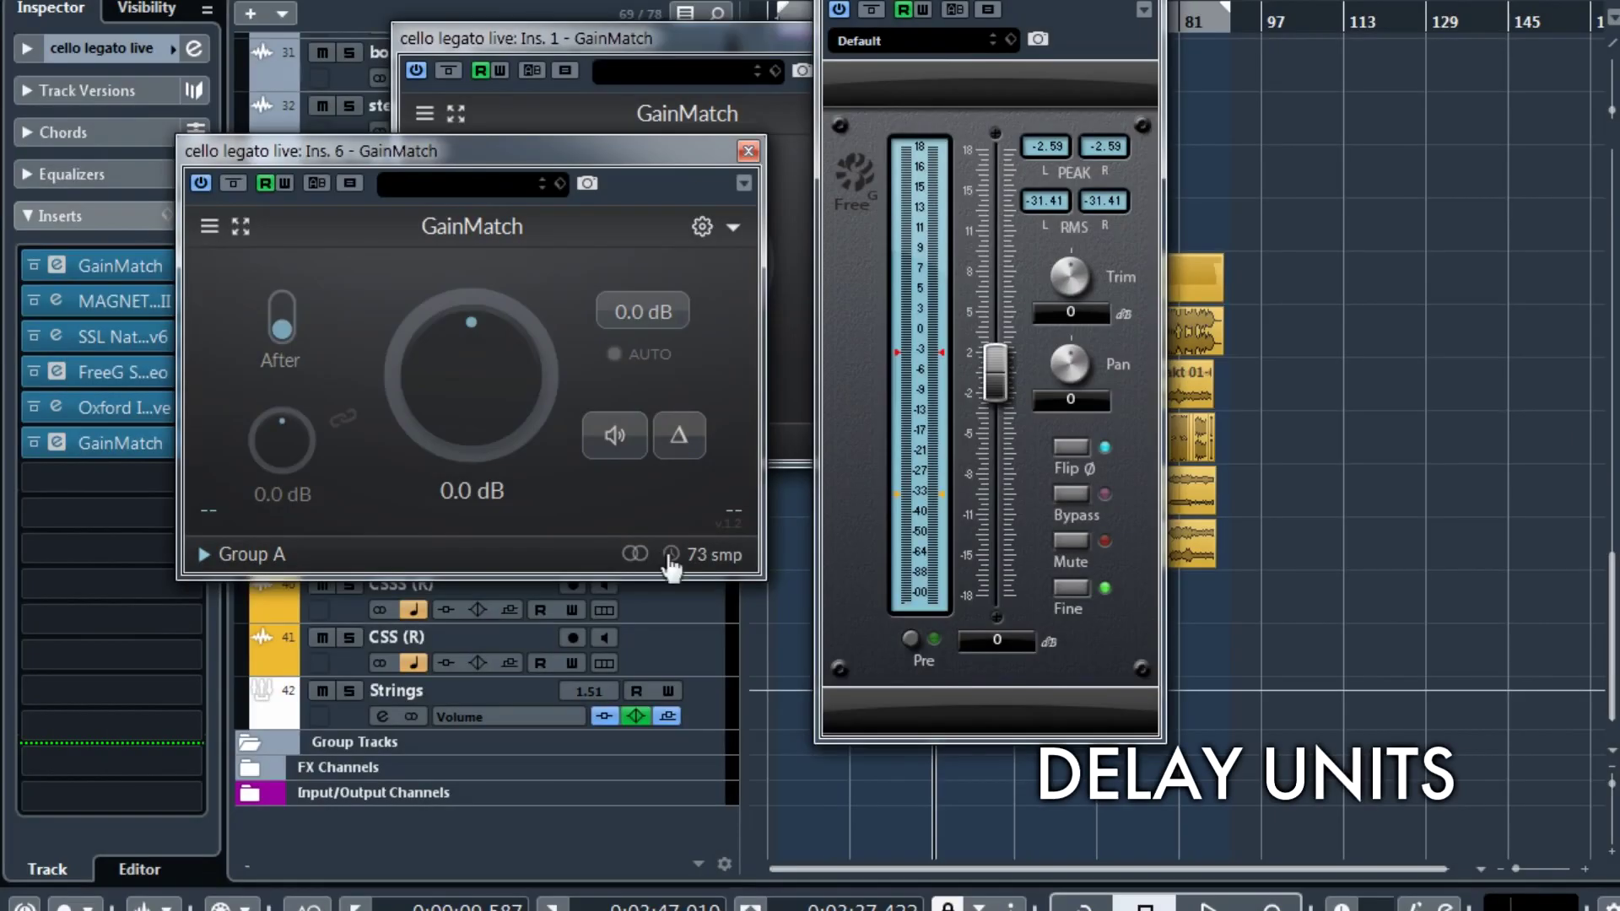
Raise the cello GainMatch window and switch its delay read-out to milliseconds, then to beats
{"action": "left_click_drag", "start_coordinate": [600, 158], "coordinate": [596, 108]}
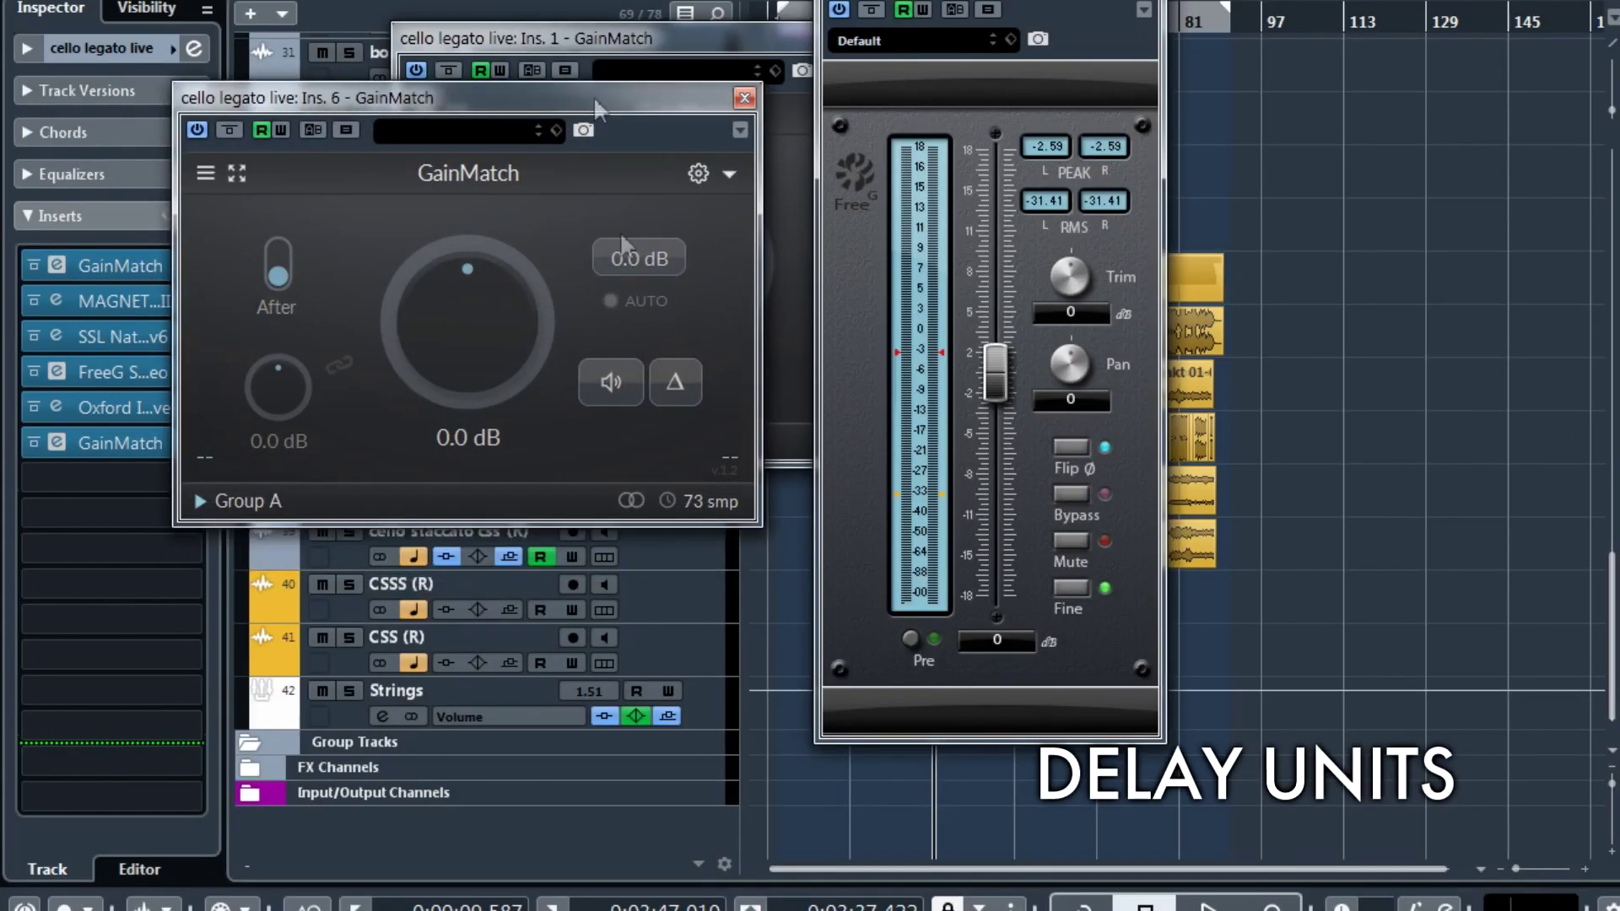
{"action": "mouse_move", "coordinate": [673, 506]}
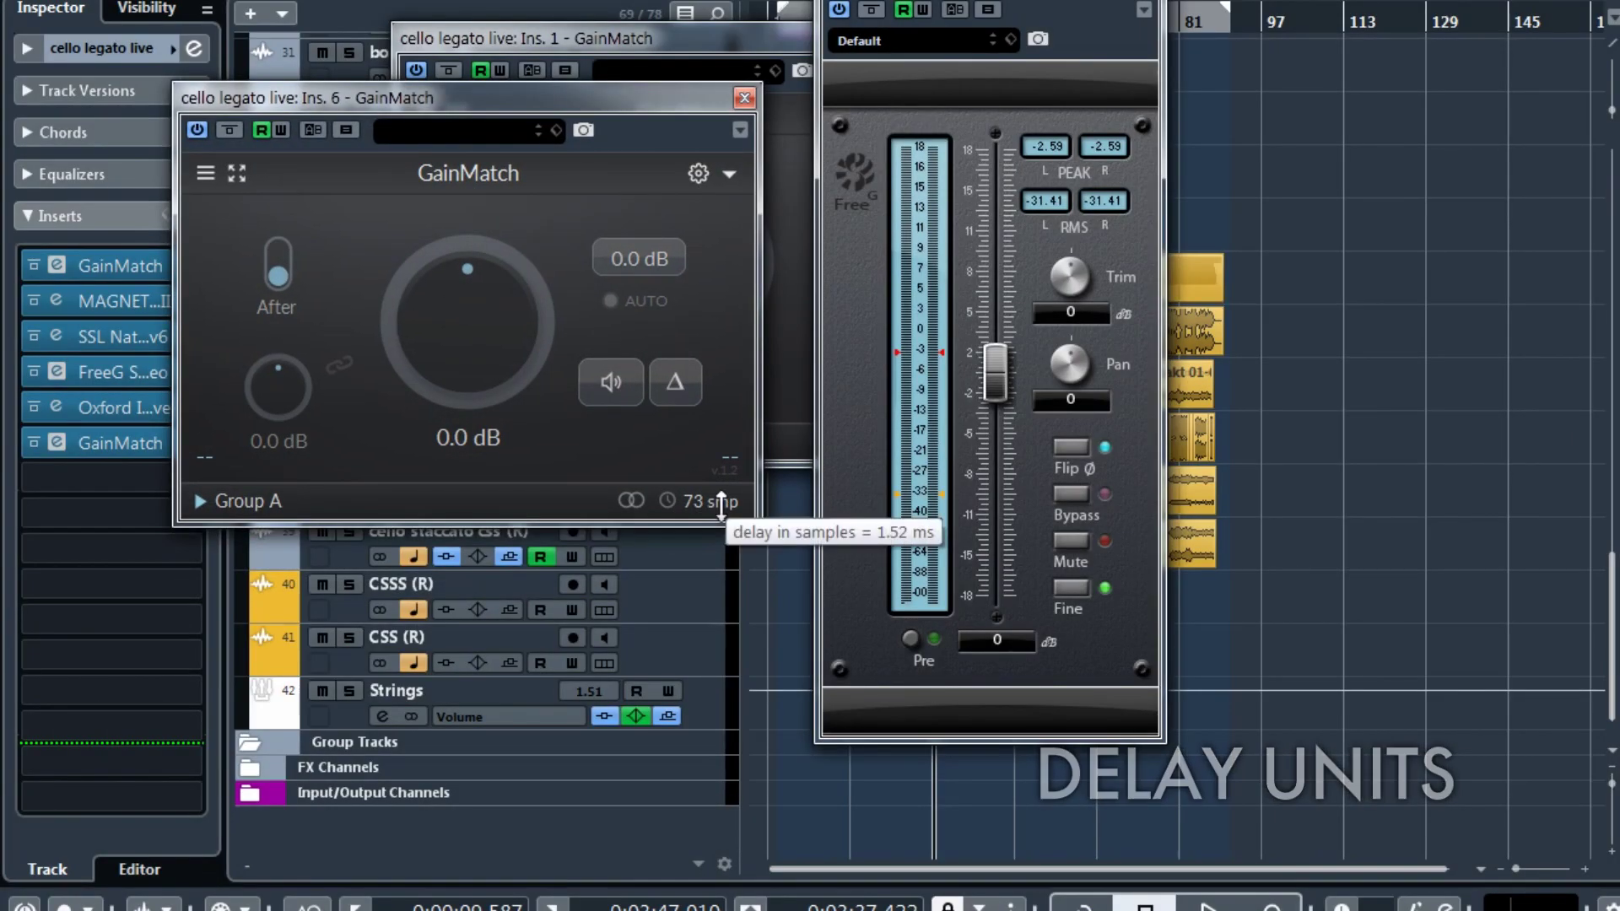
{"action": "right_click", "coordinate": [675, 511]}
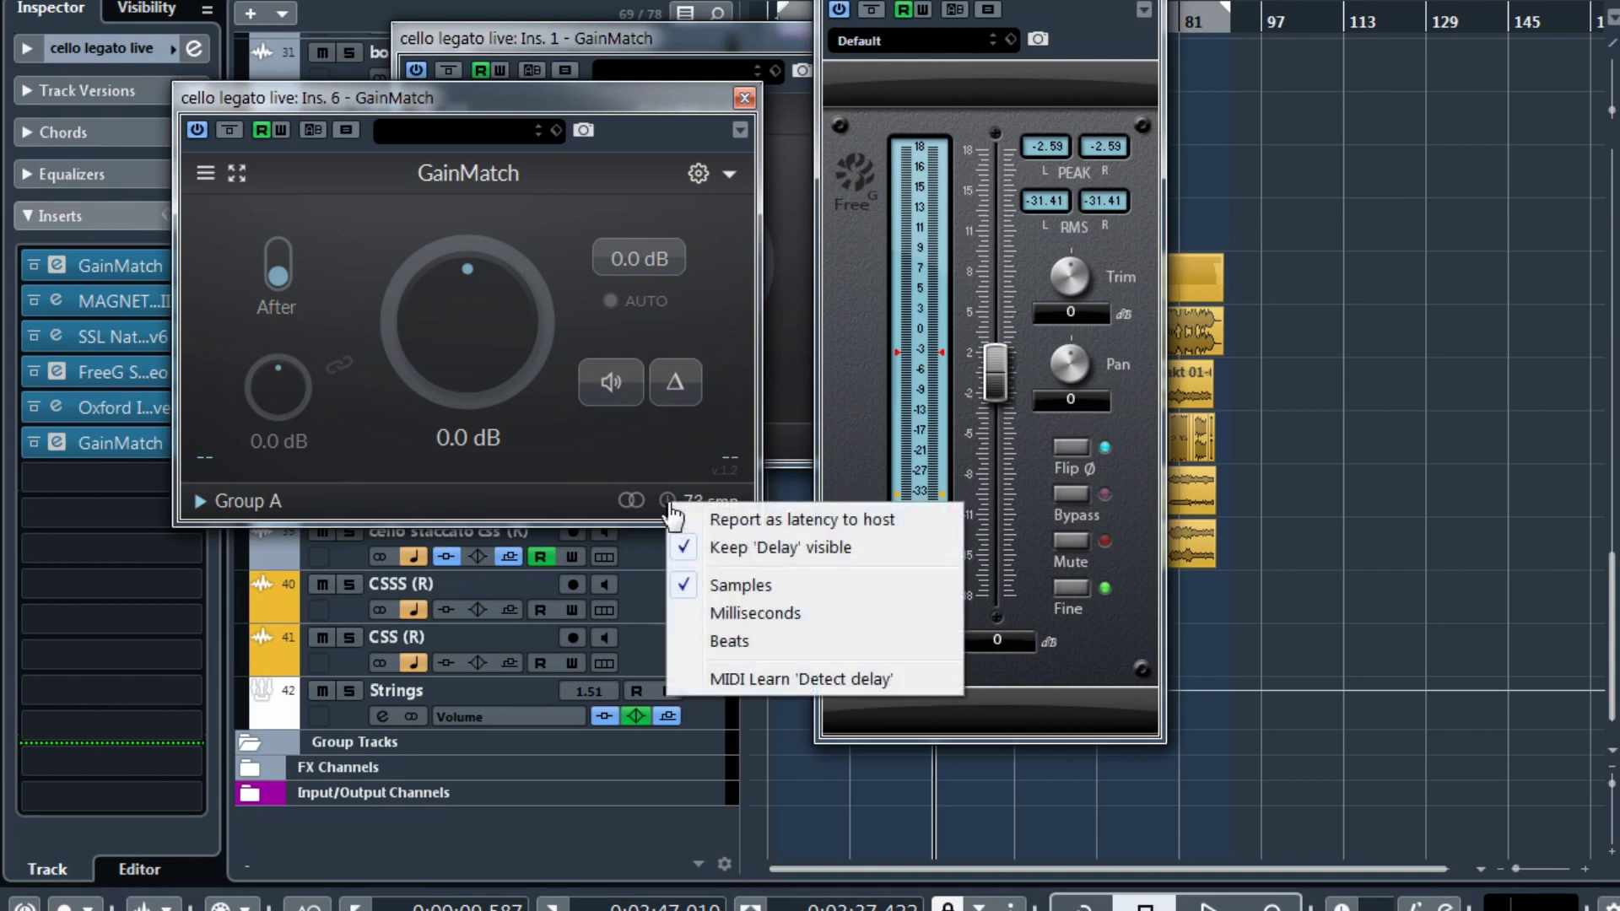
{"action": "left_click", "coordinate": [734, 616]}
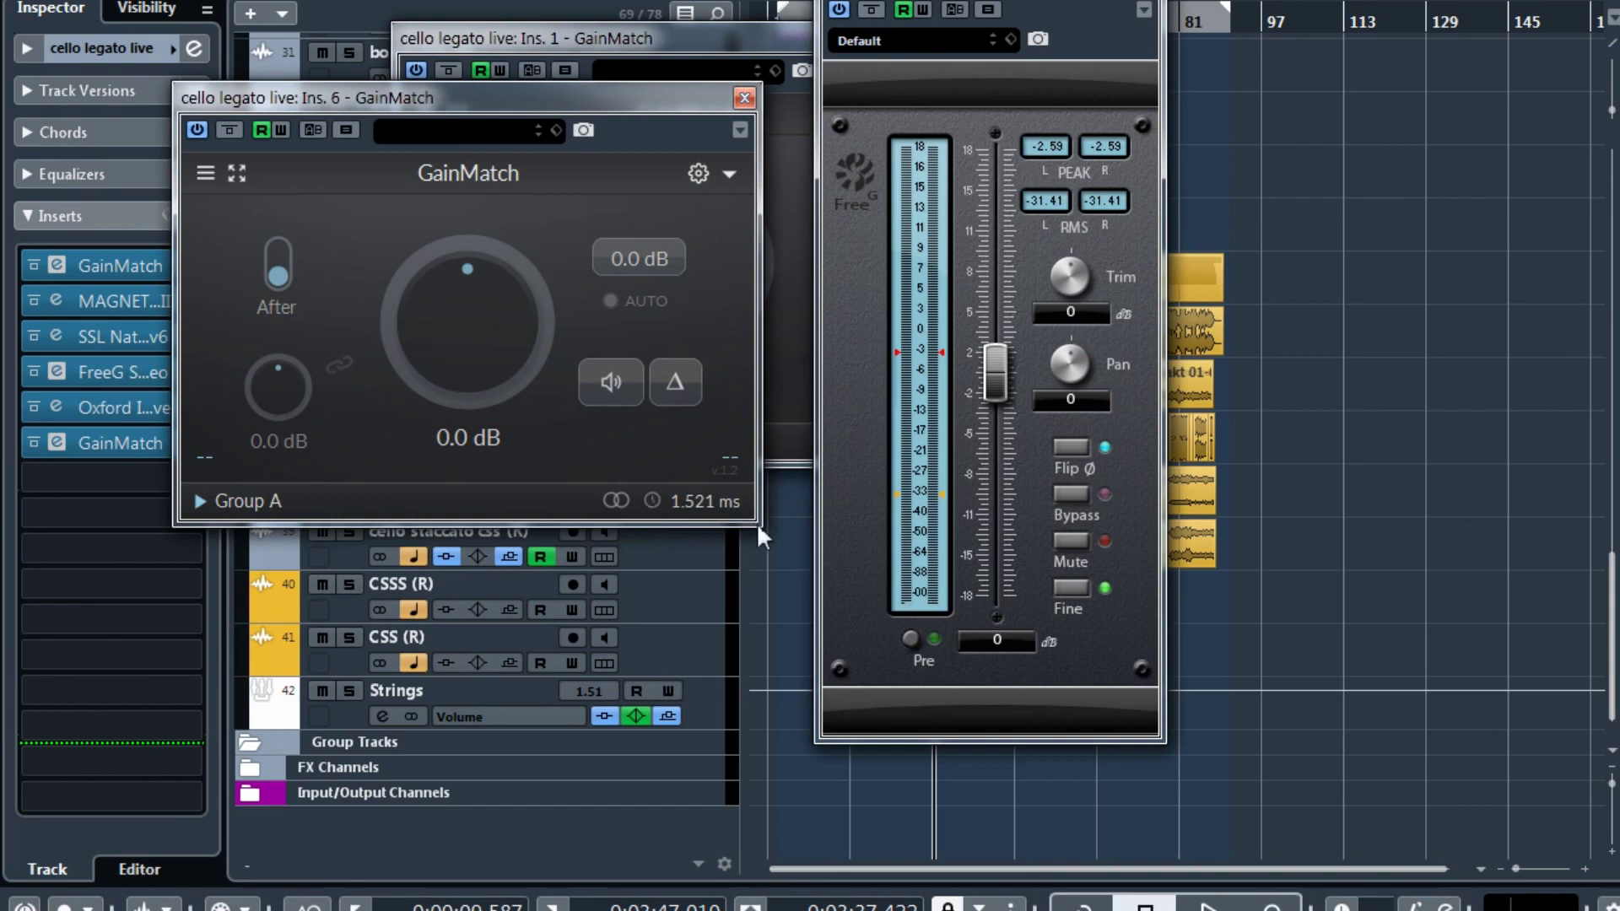
{"action": "right_click", "coordinate": [661, 503]}
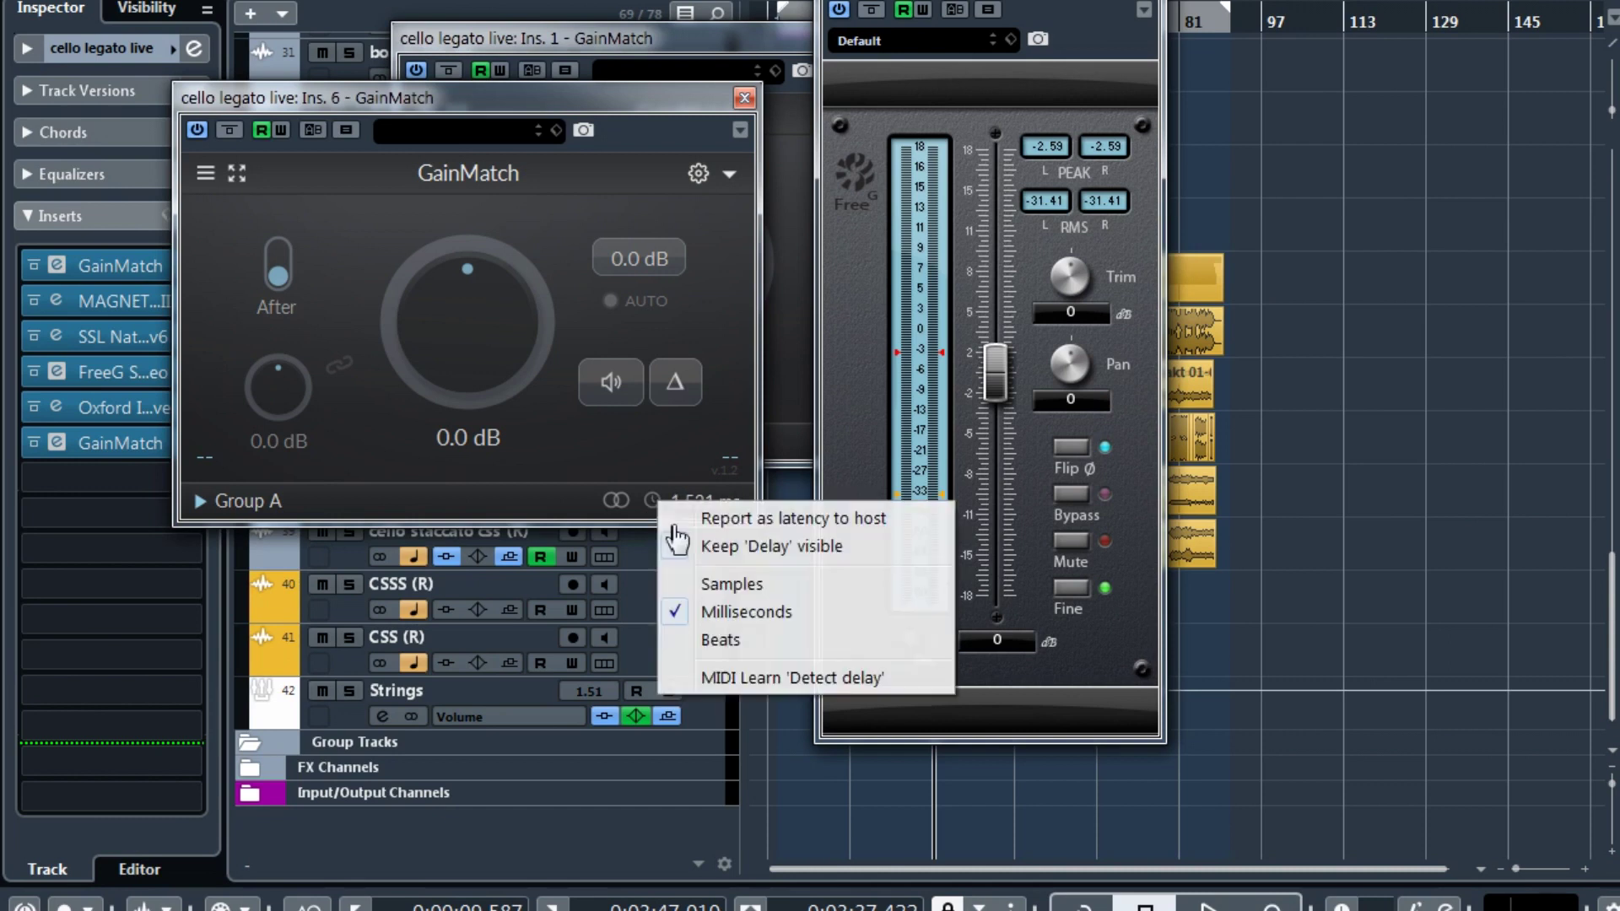
{"action": "left_click", "coordinate": [736, 641]}
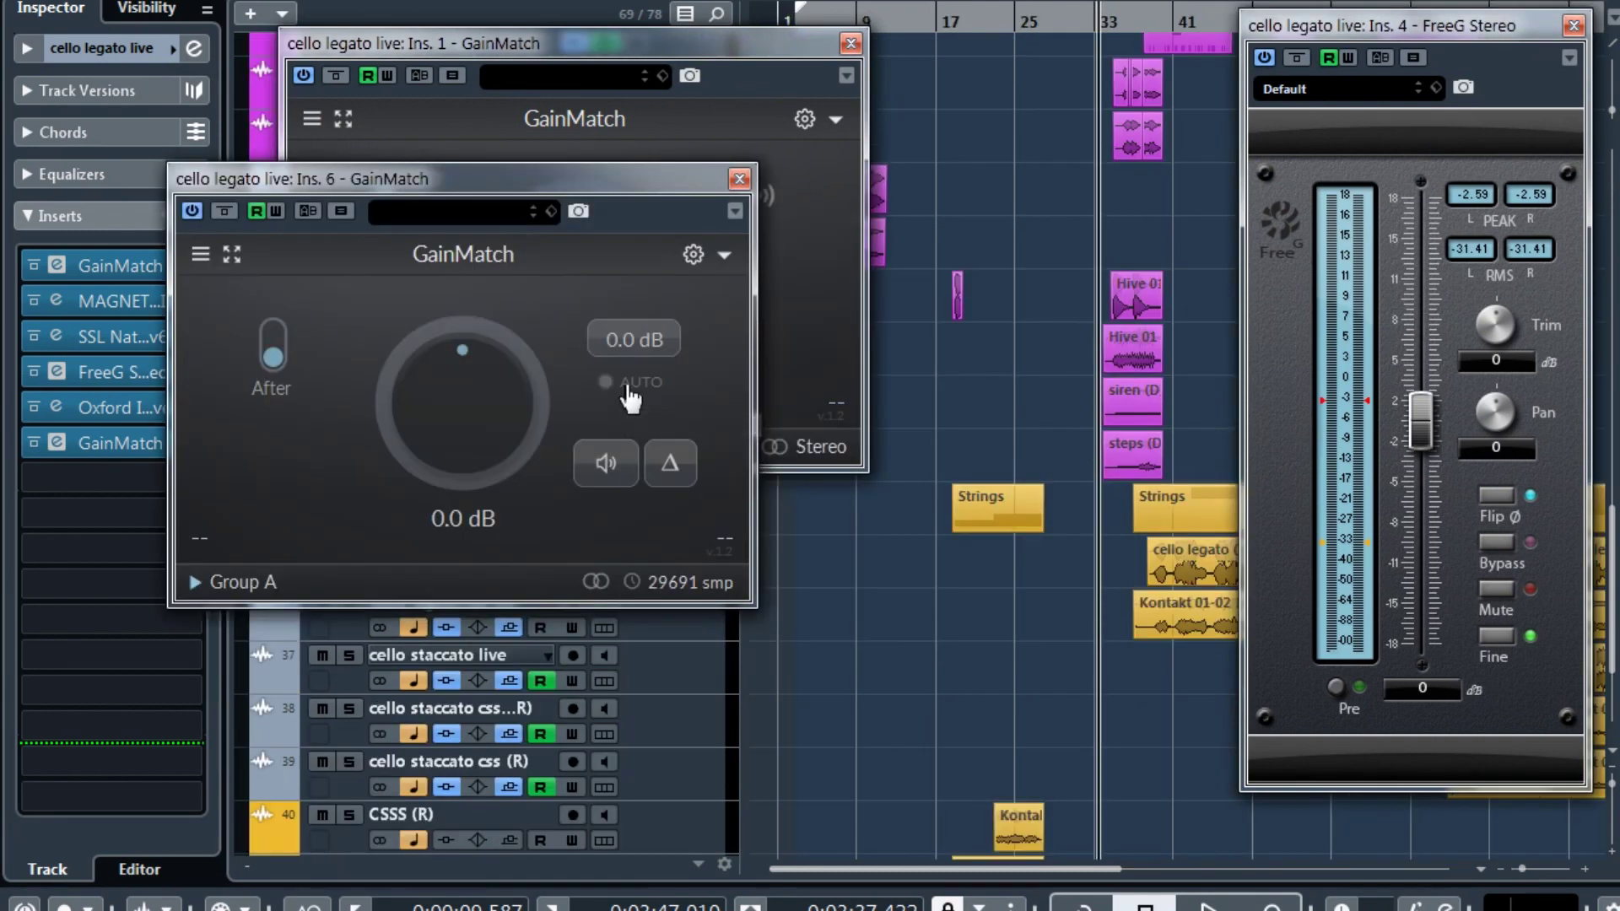
Bring up the Auto menu's Adjustment speed choices, currently Classic (slow)
{"action": "right_click", "coordinate": [626, 384]}
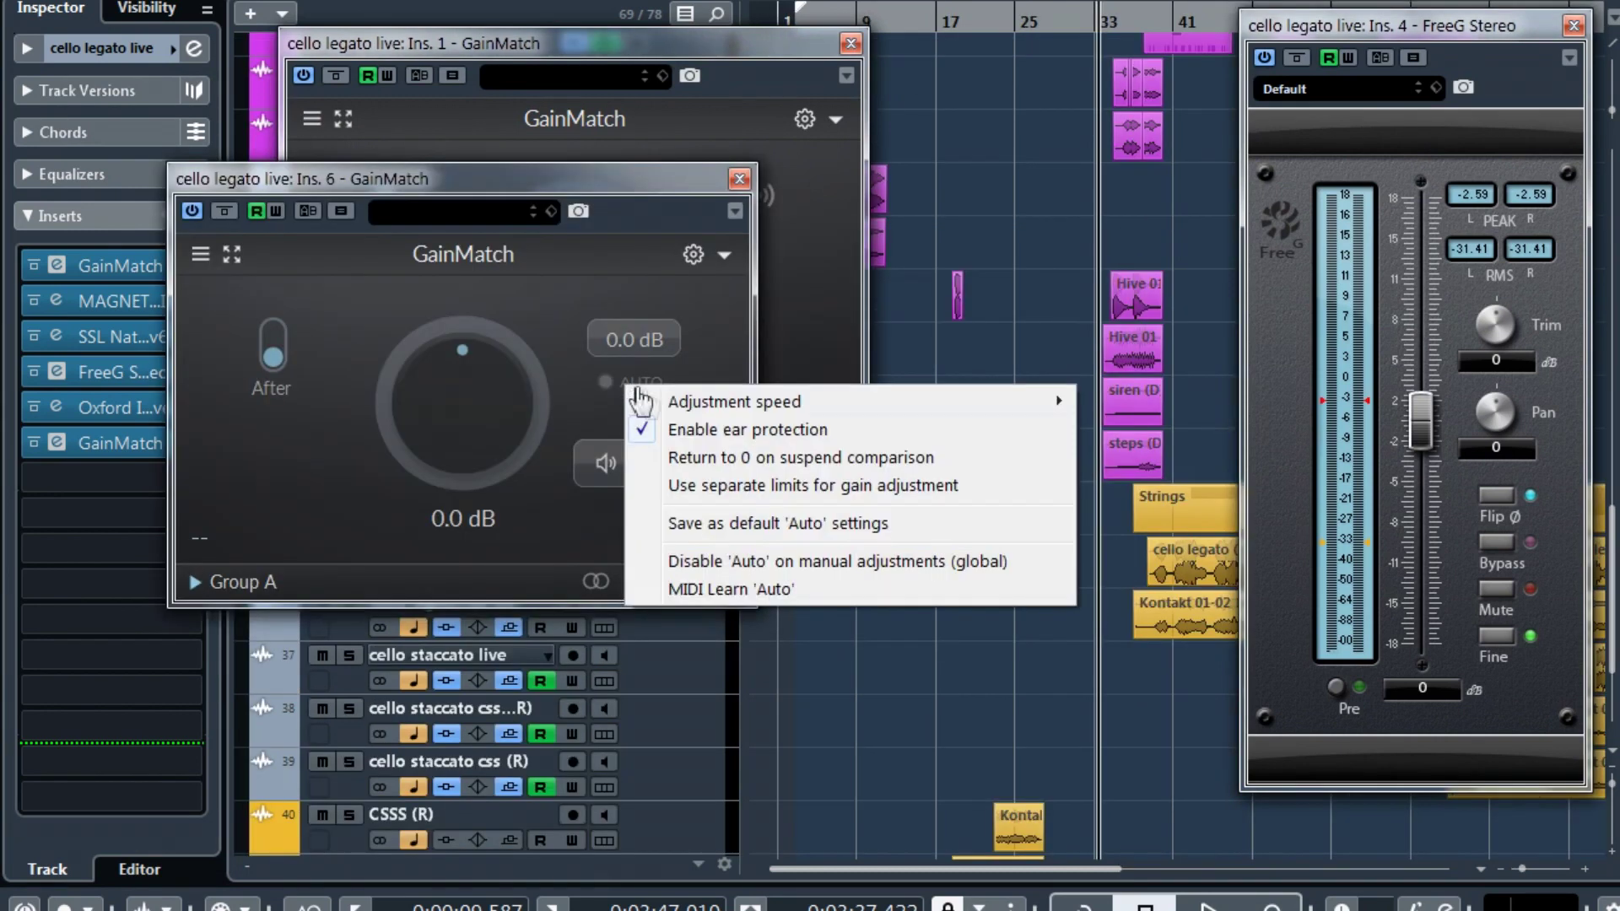
{"action": "mouse_move", "coordinate": [647, 400]}
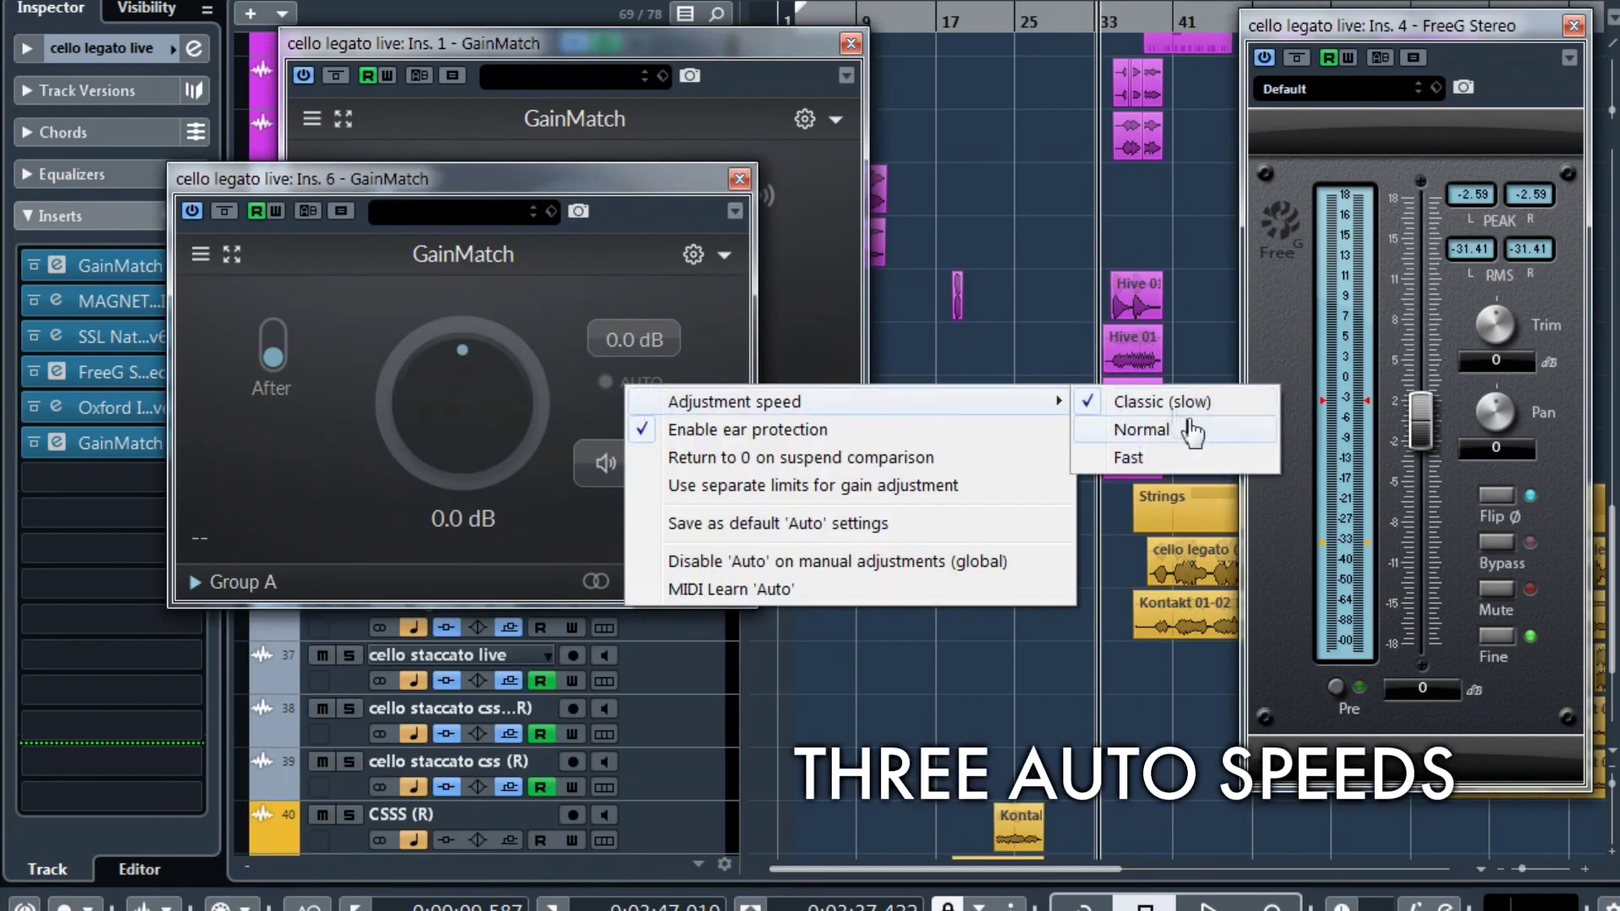
Pick a faster Auto speed, then lower Nova's band III bell frequency during playback
{"action": "left_click", "coordinate": [1148, 462]}
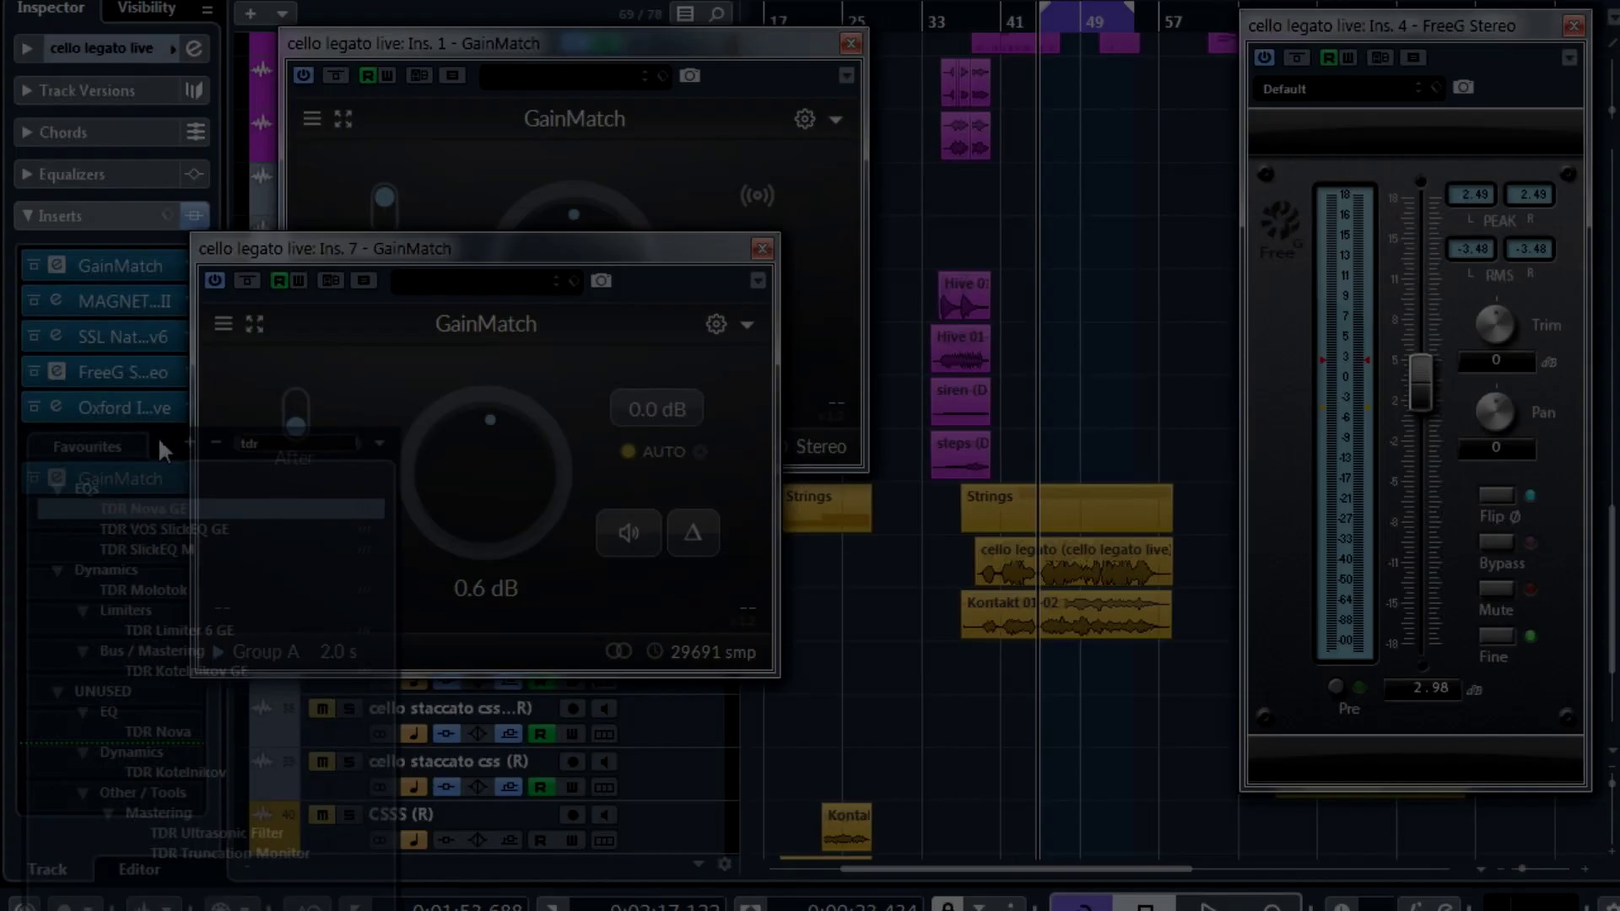
{"action": "left_click", "coordinate": [158, 437]}
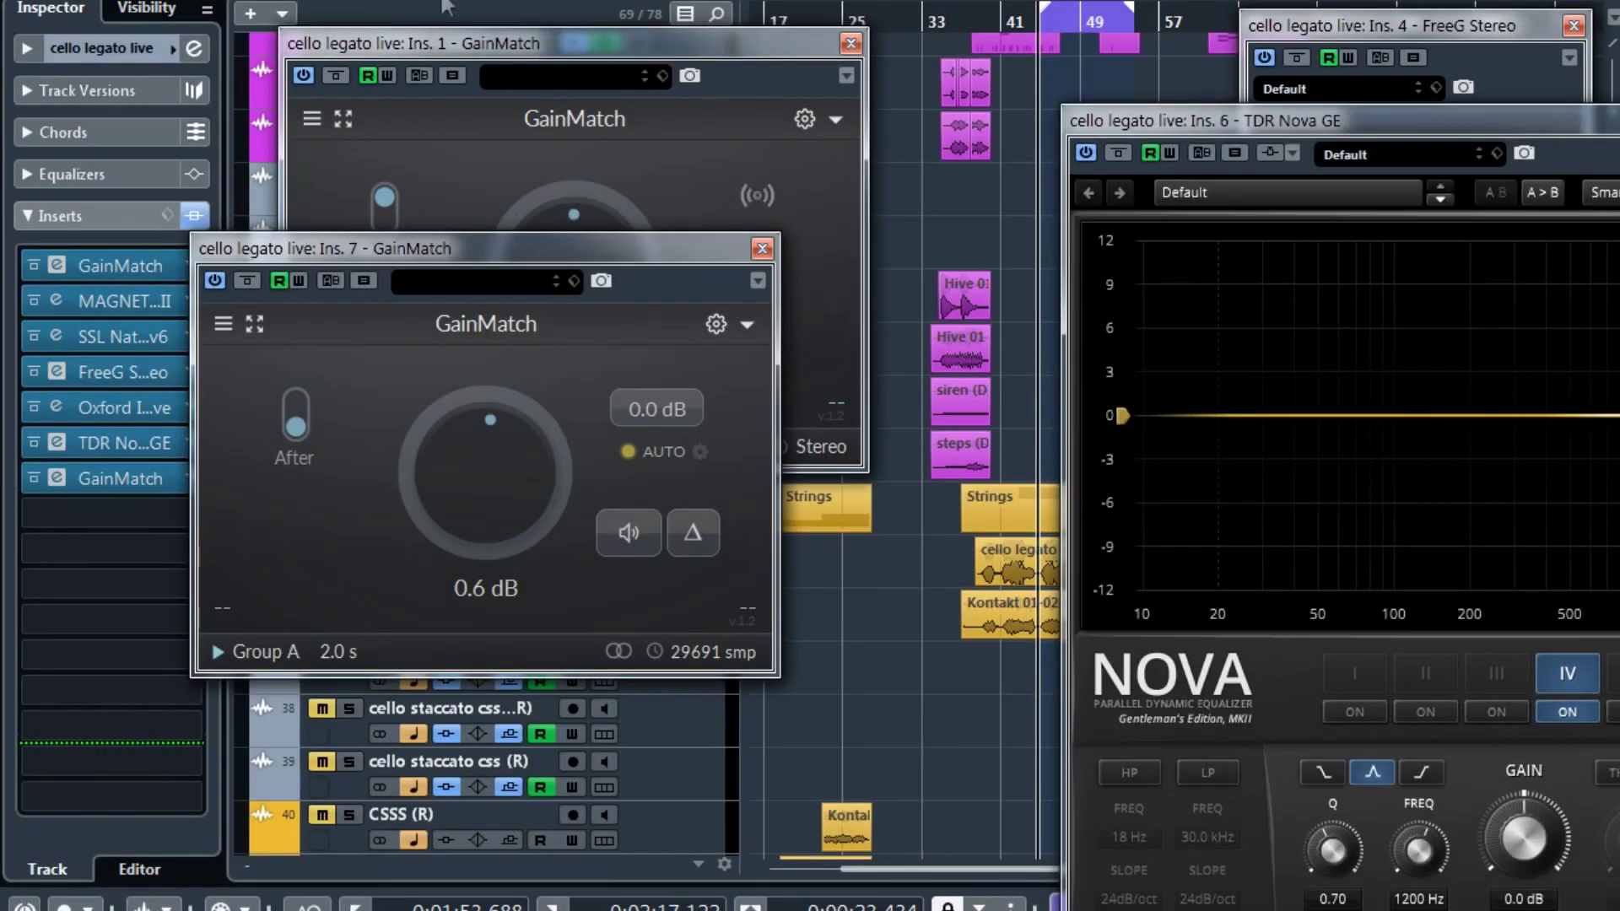
{"action": "key", "text": "space"}
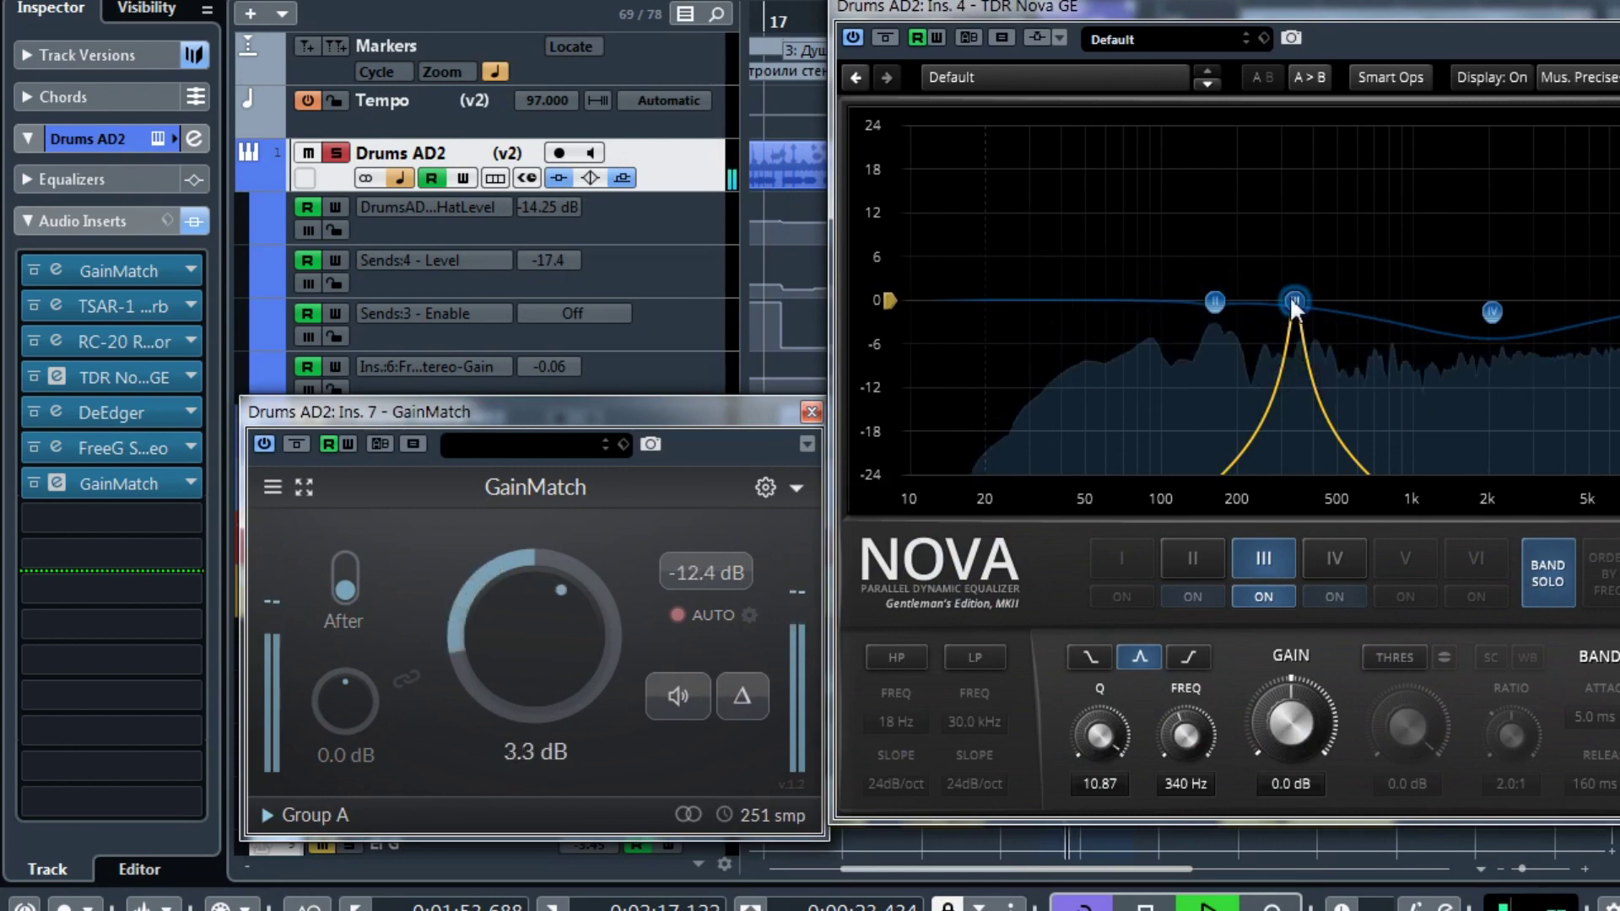
{"action": "left_click_drag", "start_coordinate": [1292, 302], "coordinate": [1261, 304]}
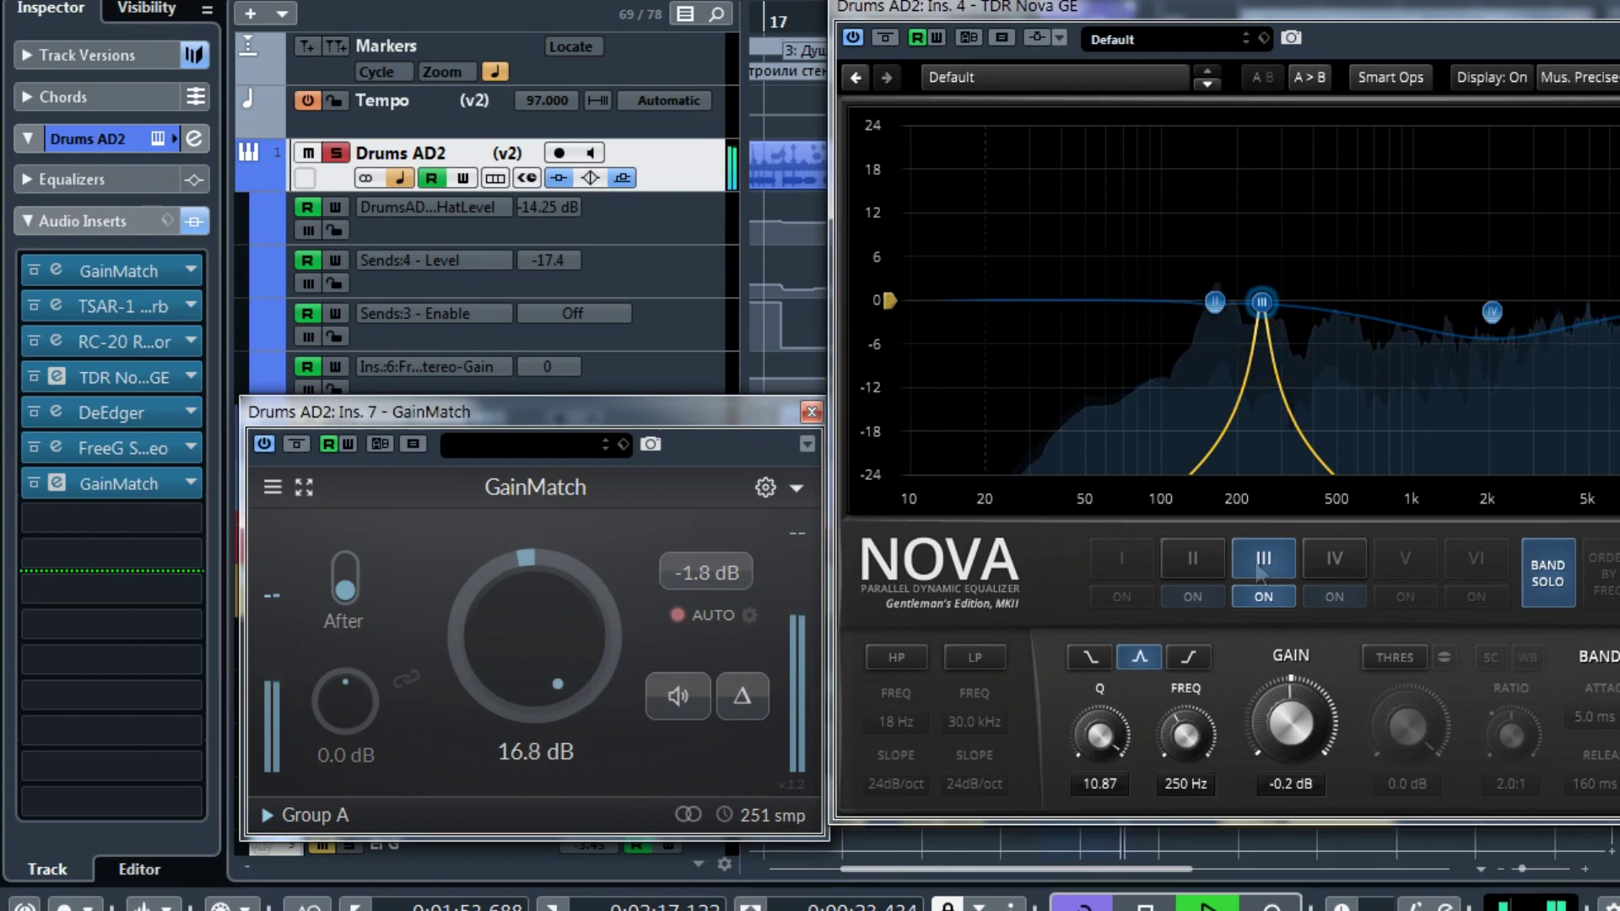
{"action": "key", "text": "space"}
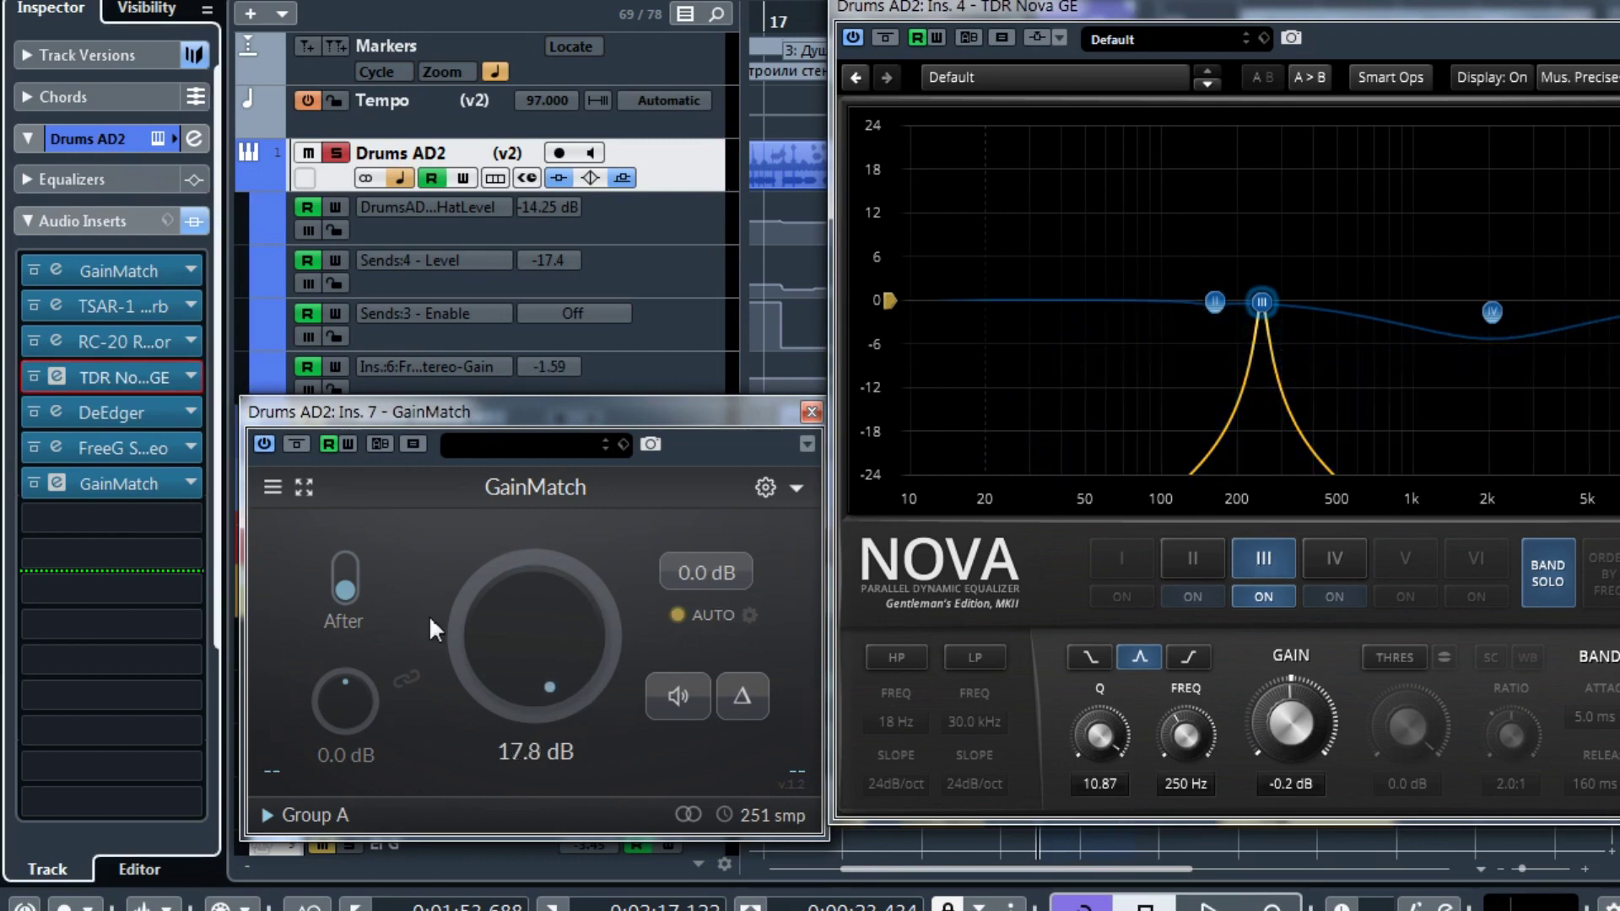
Replay the drums while toggling Nova's band III solo off and on as Auto compensates
{"action": "right_click", "coordinate": [719, 623]}
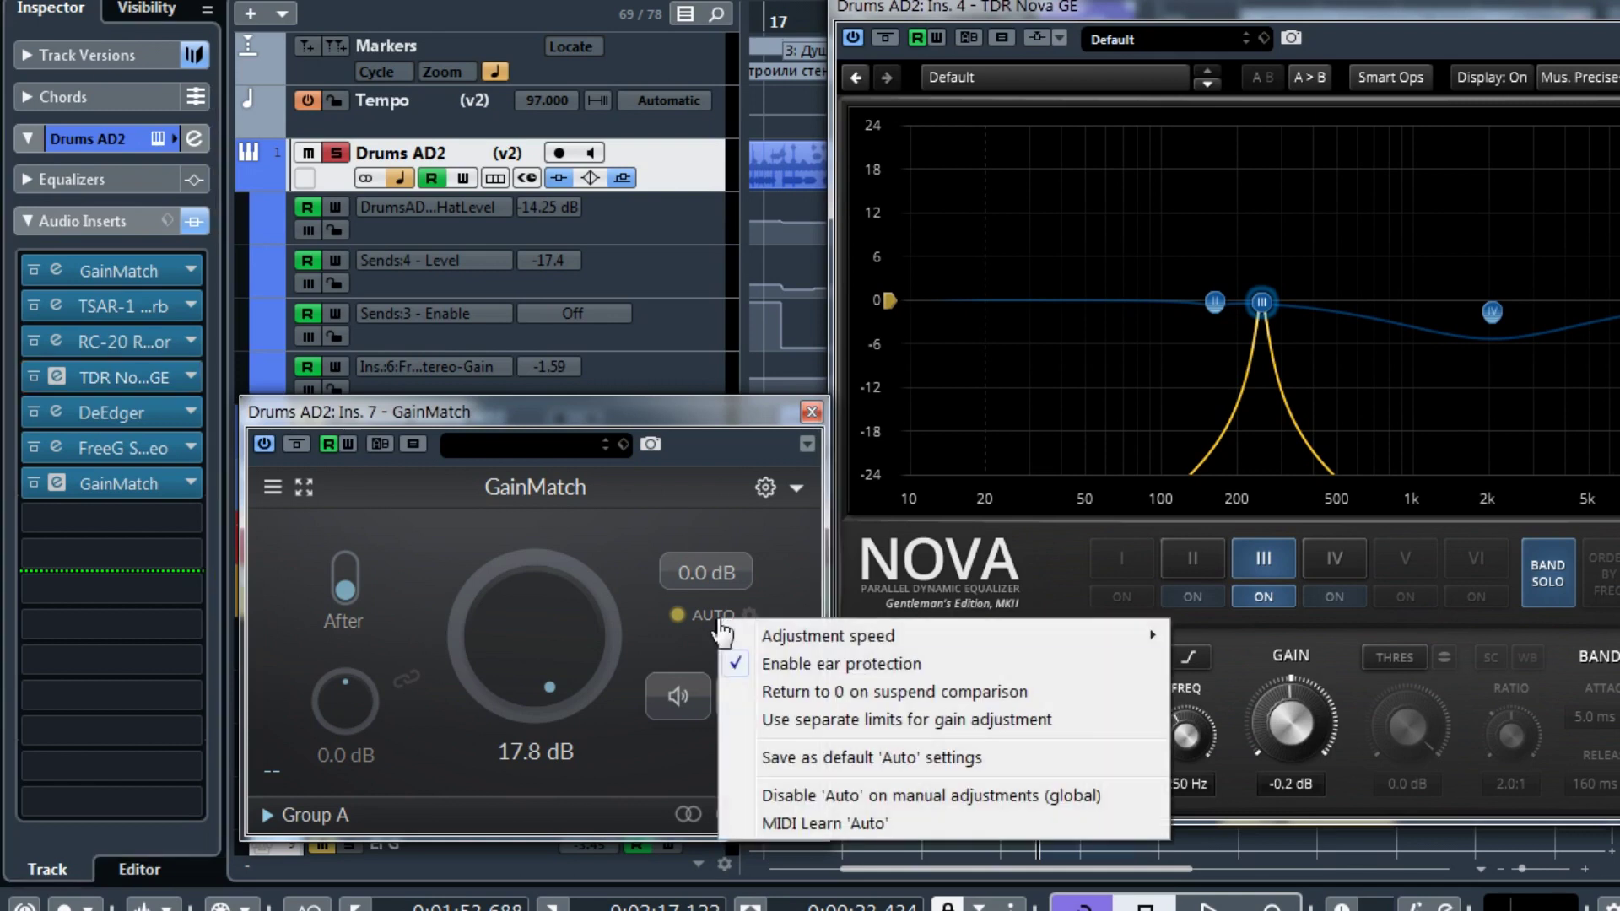
{"action": "left_click", "coordinate": [641, 430]}
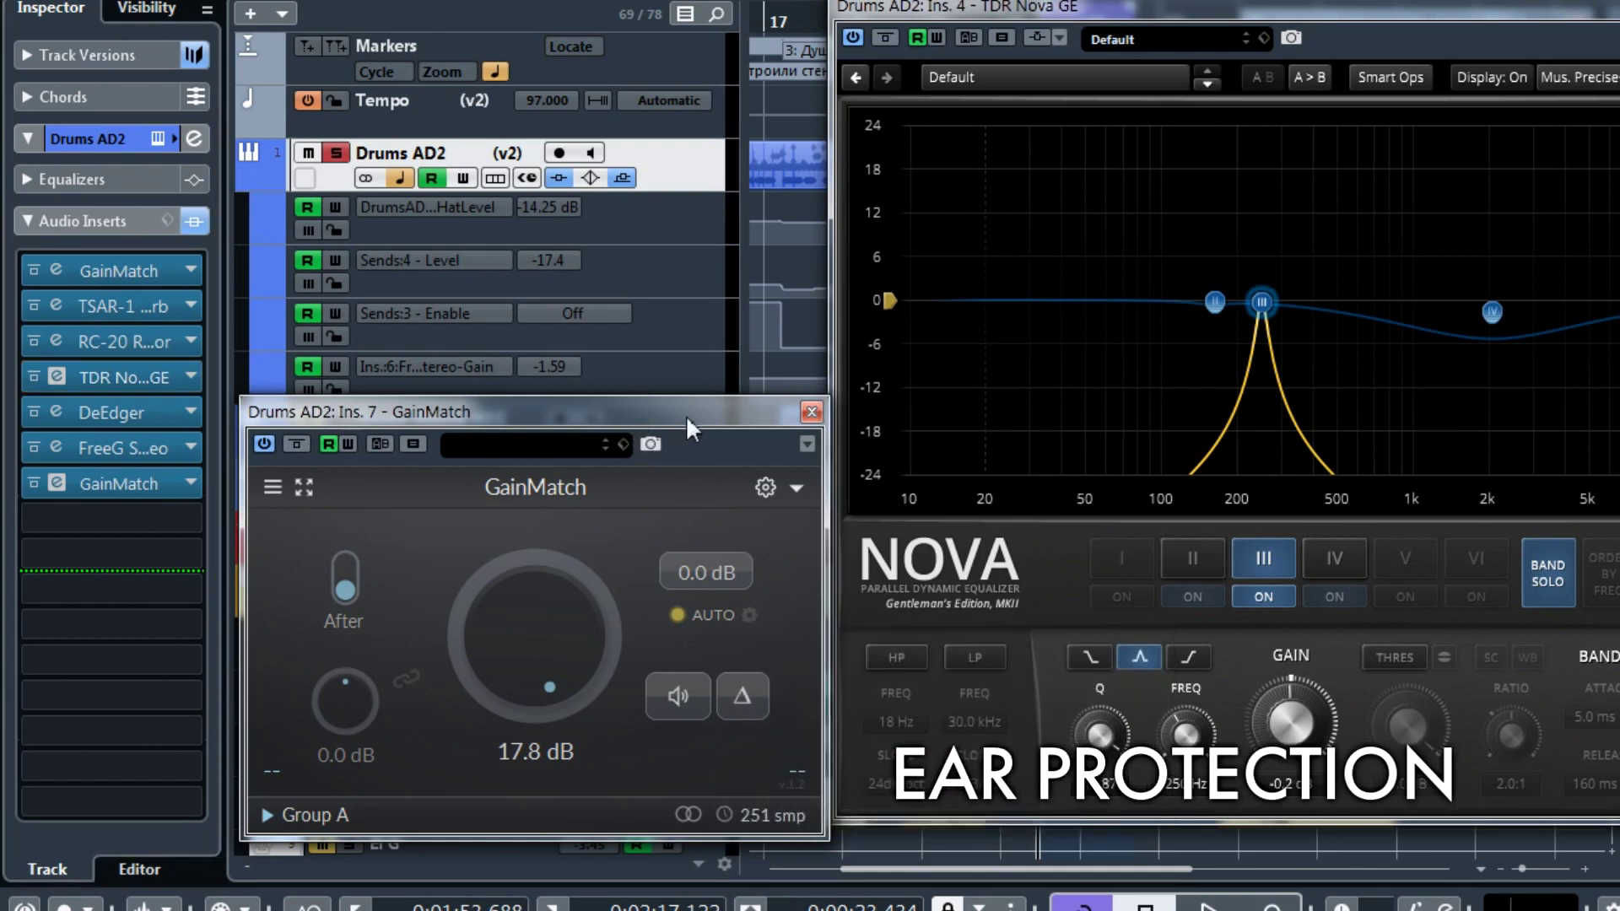
{"action": "key", "text": "space"}
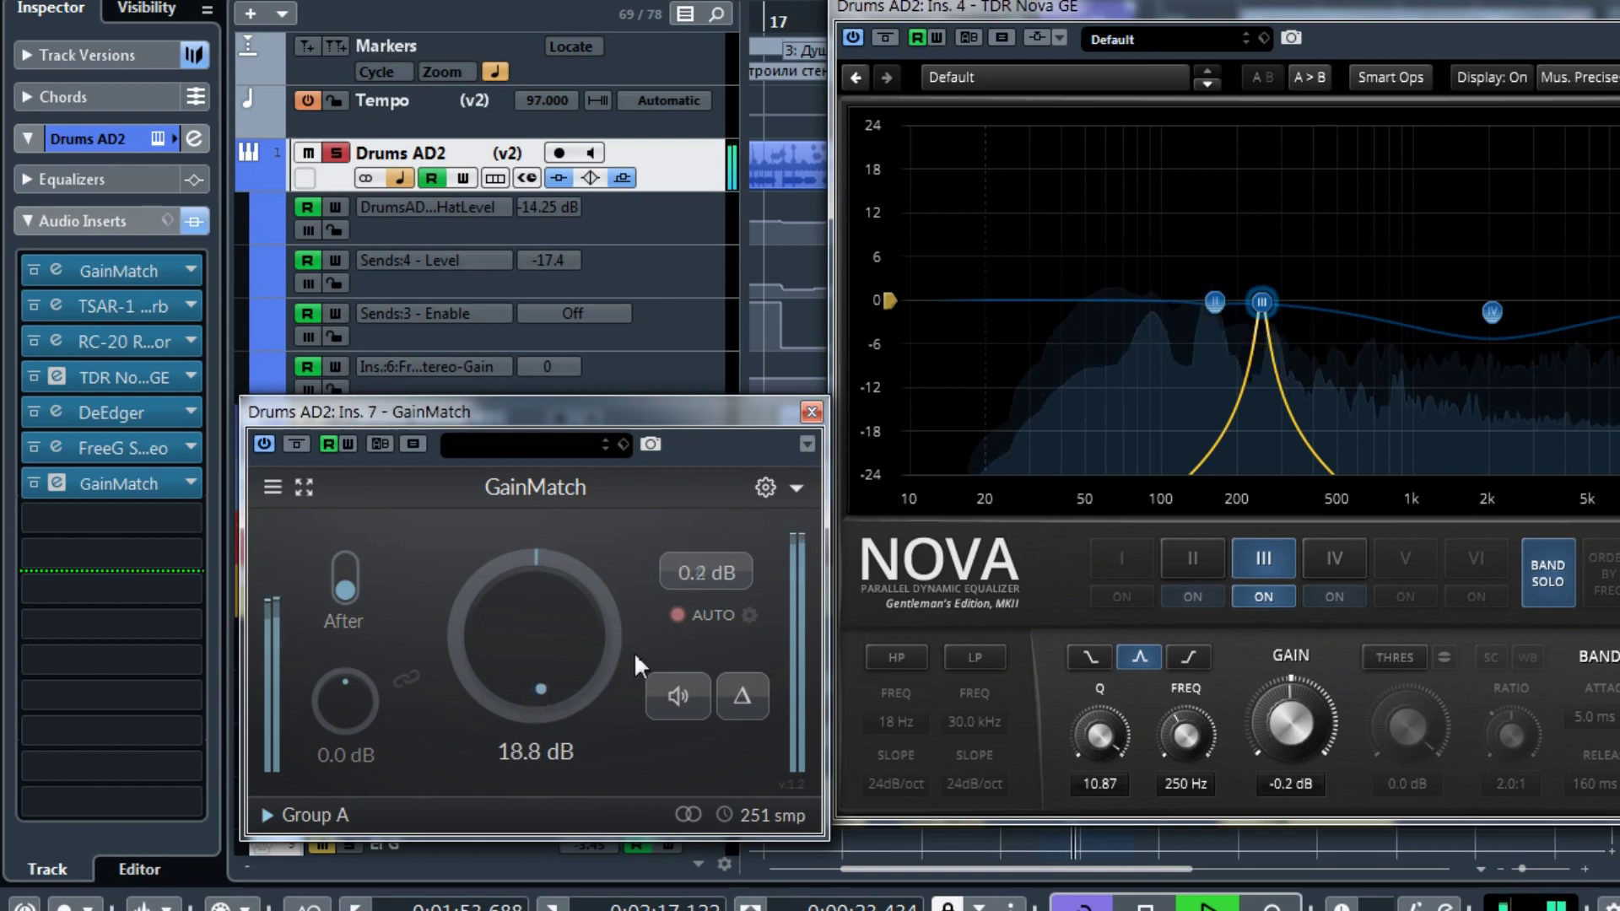
{"action": "left_click", "coordinate": [1551, 574]}
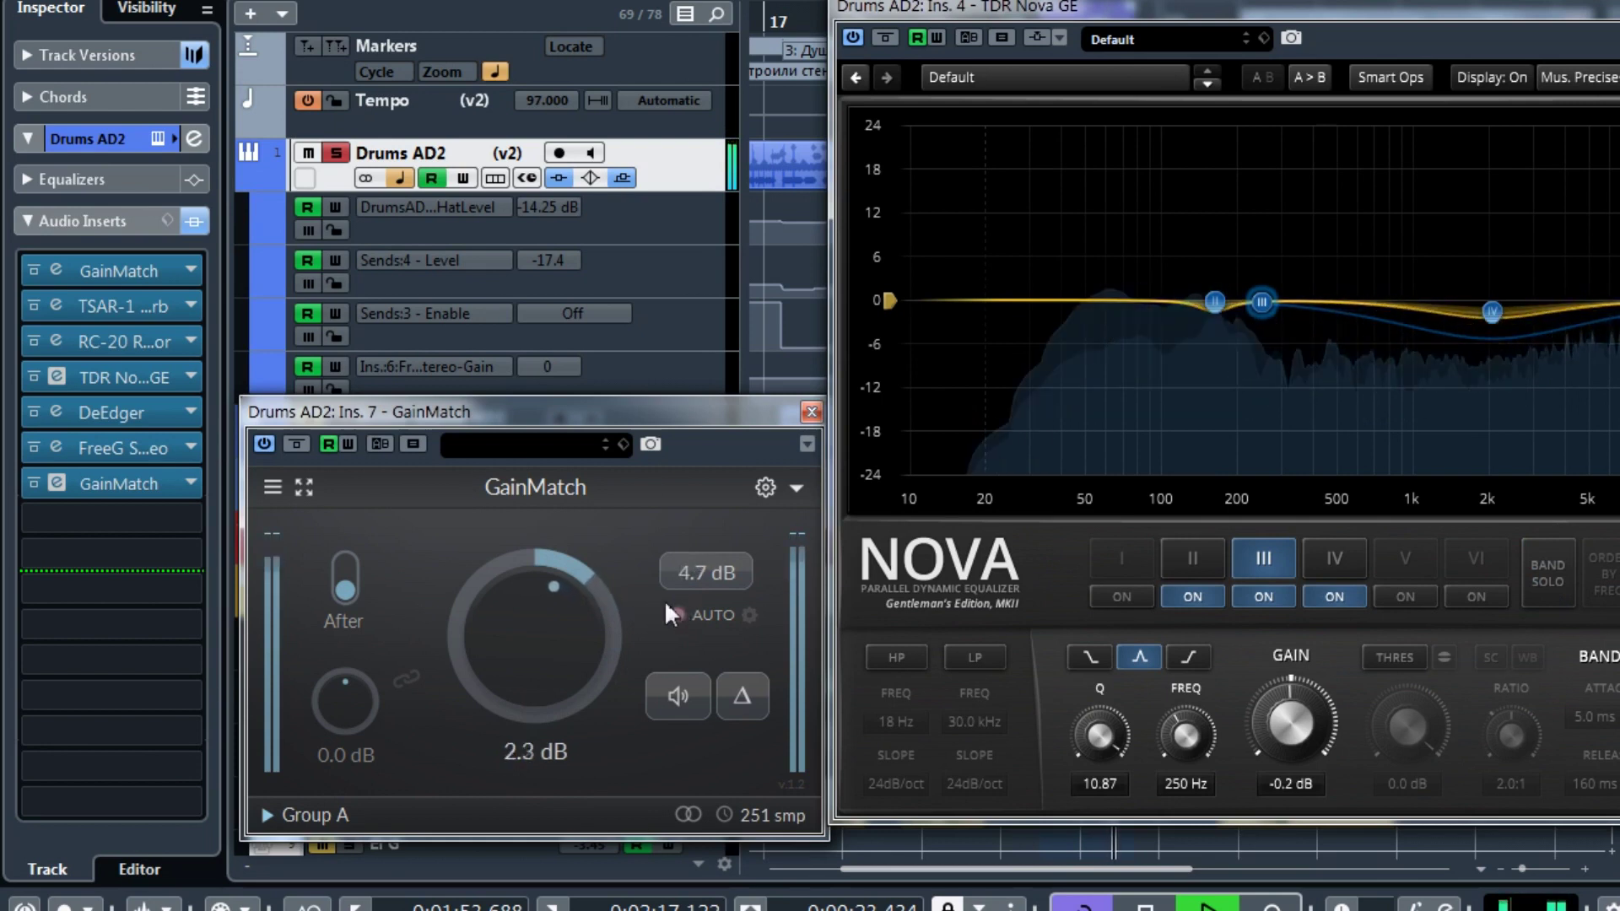
{"action": "left_click", "coordinate": [1546, 576]}
{"action": "left_click", "coordinate": [1546, 576]}
{"action": "key", "text": "space"}
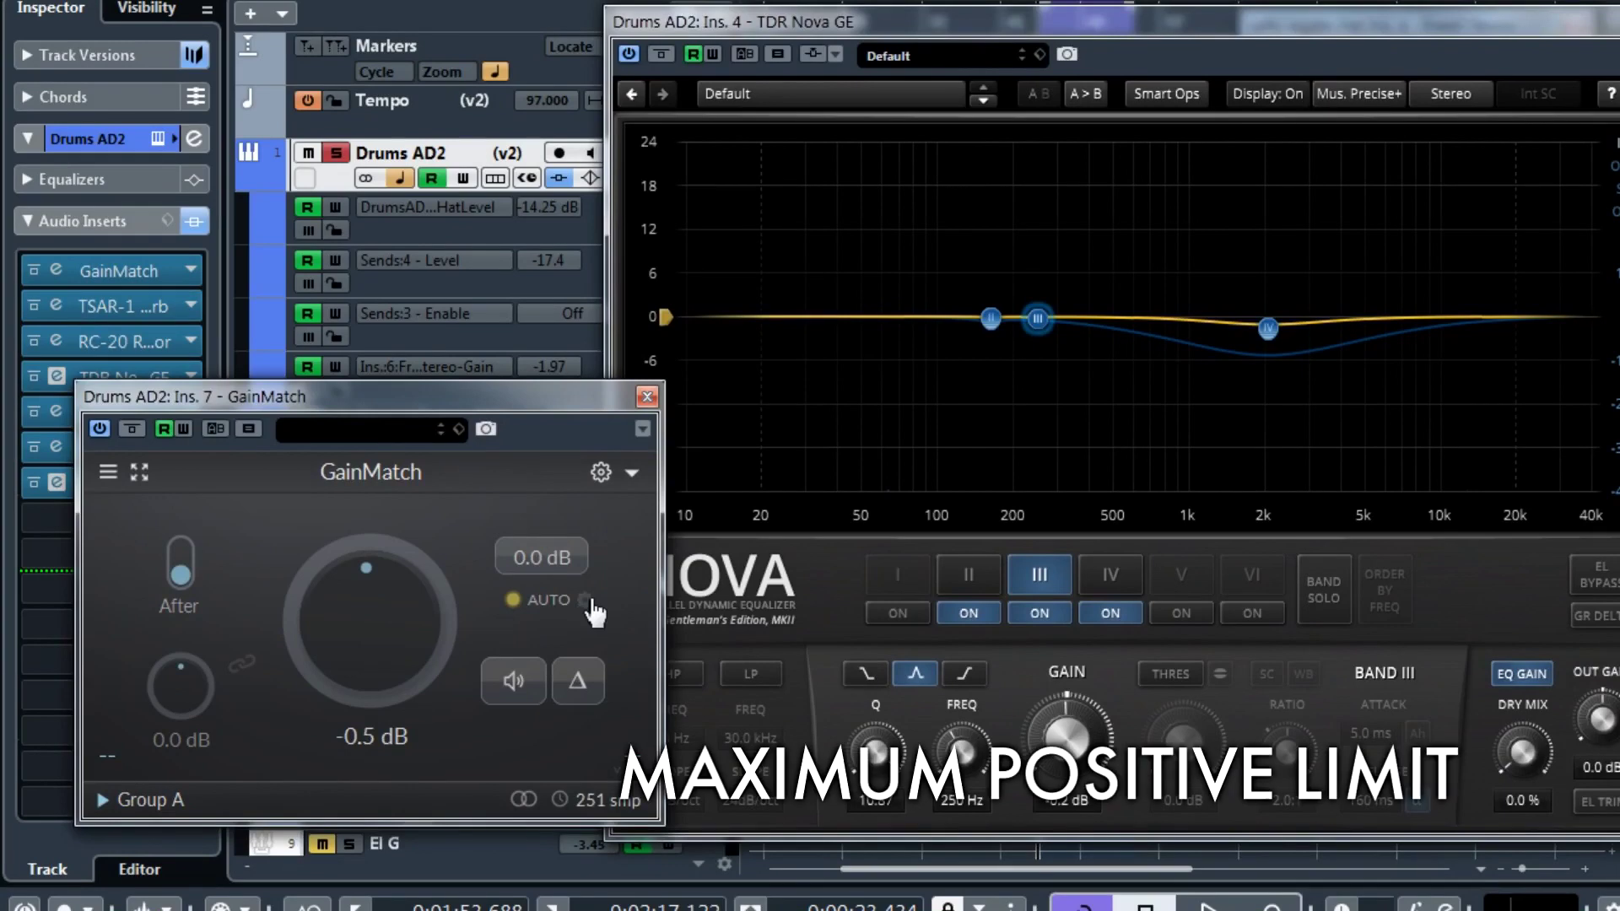
Enable separate positive and negative Auto gain limits, lower the upper limit, and play with band III soloed
{"action": "mouse_move", "coordinate": [588, 610]}
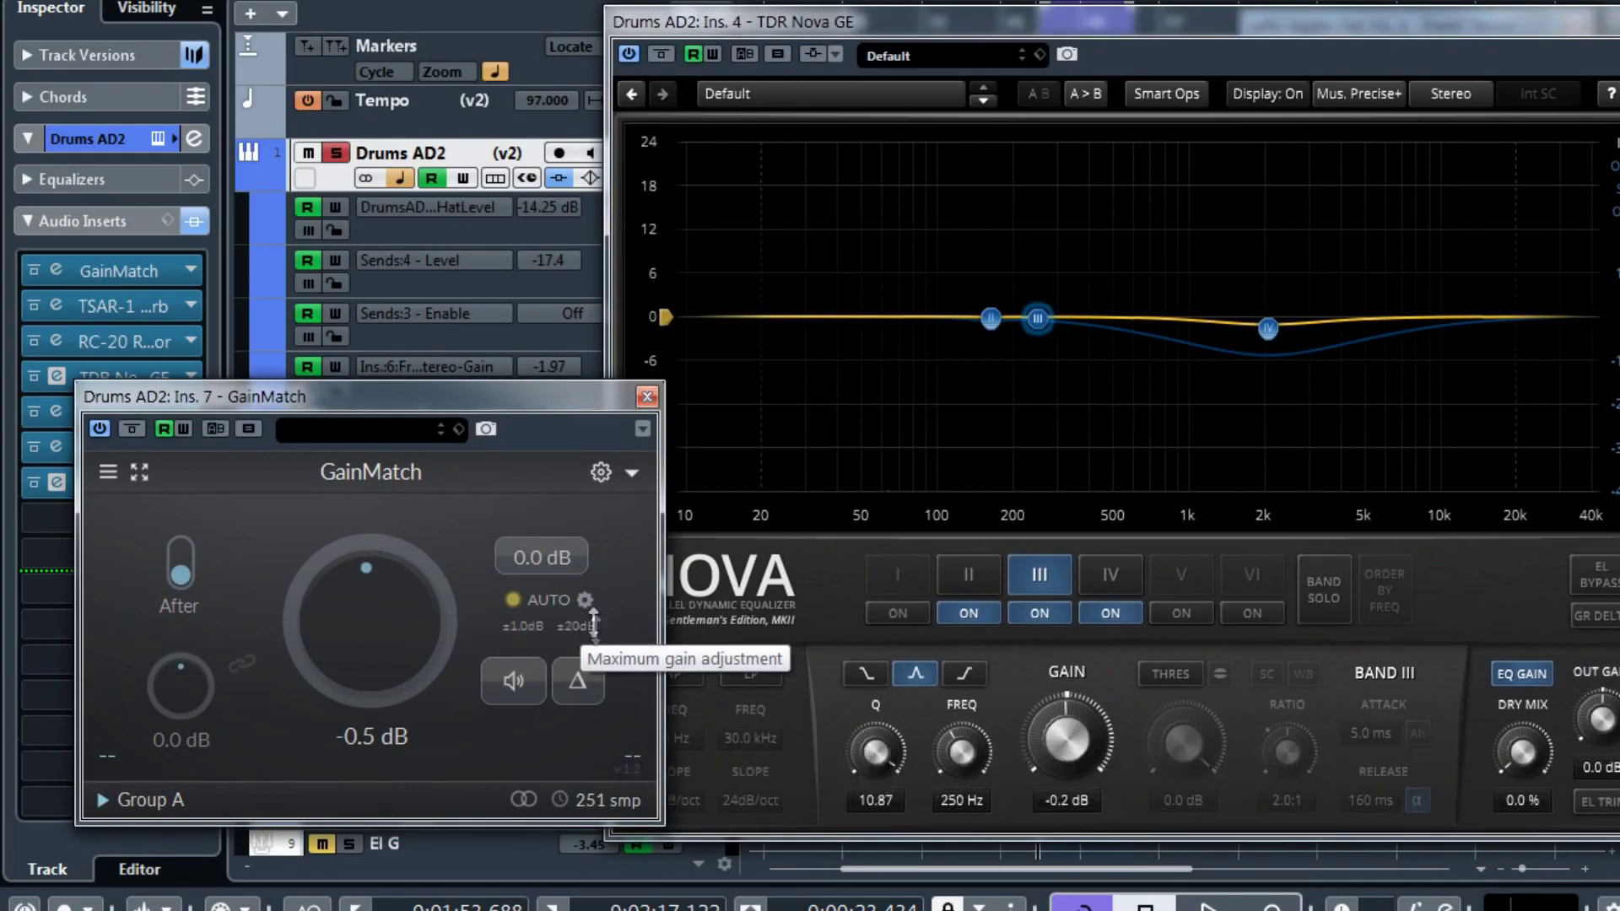
{"action": "right_click", "coordinate": [553, 602]}
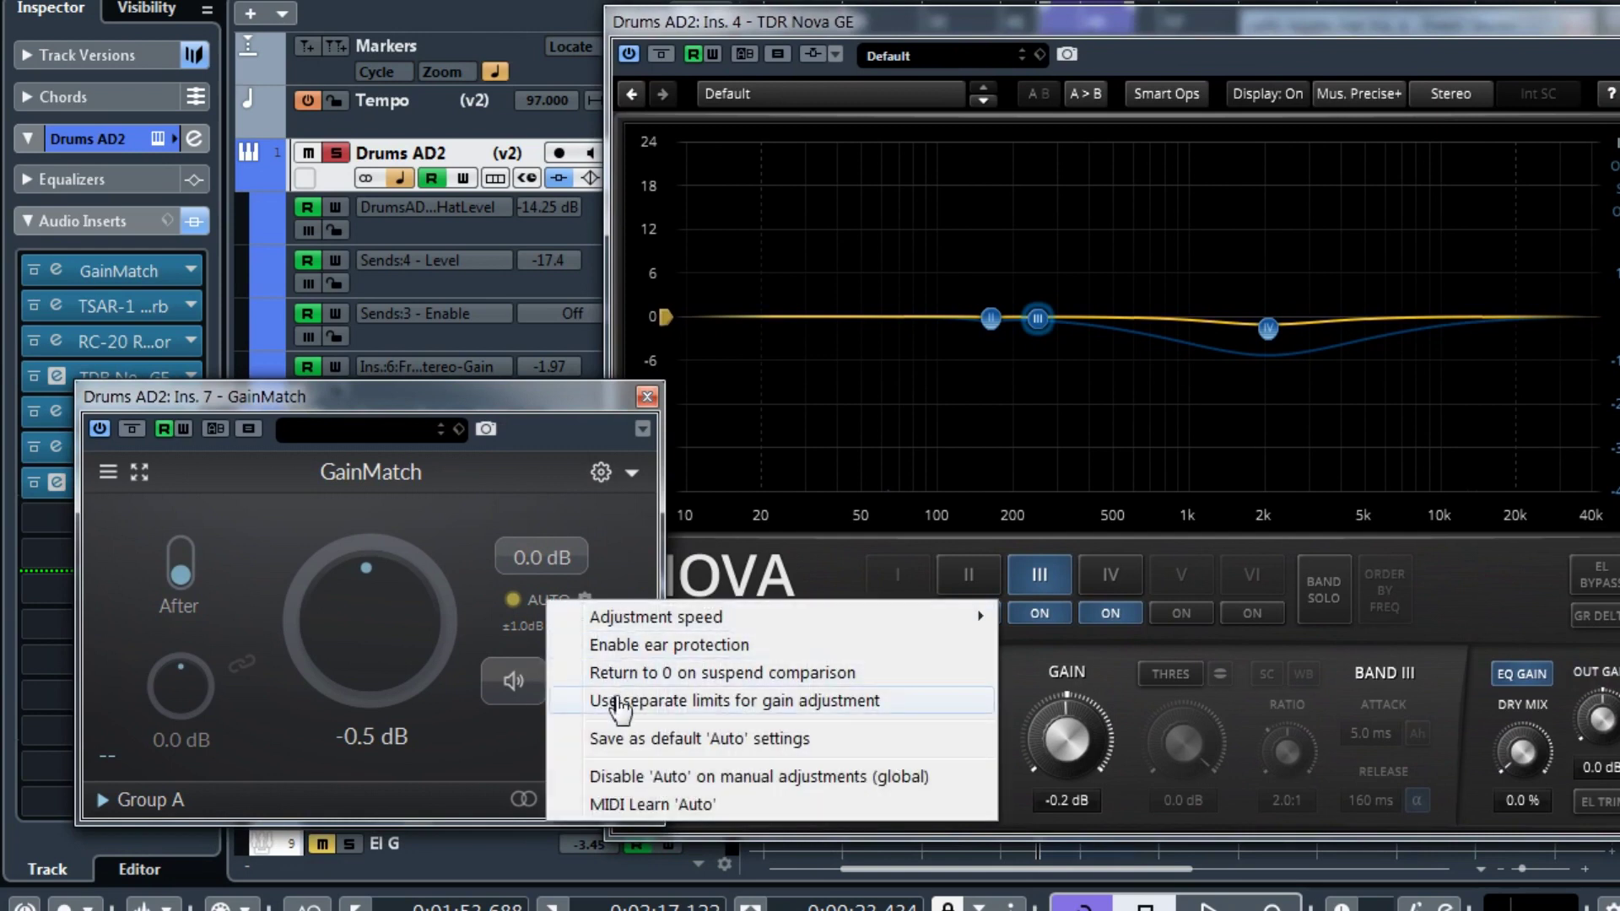
{"action": "left_click", "coordinate": [624, 700]}
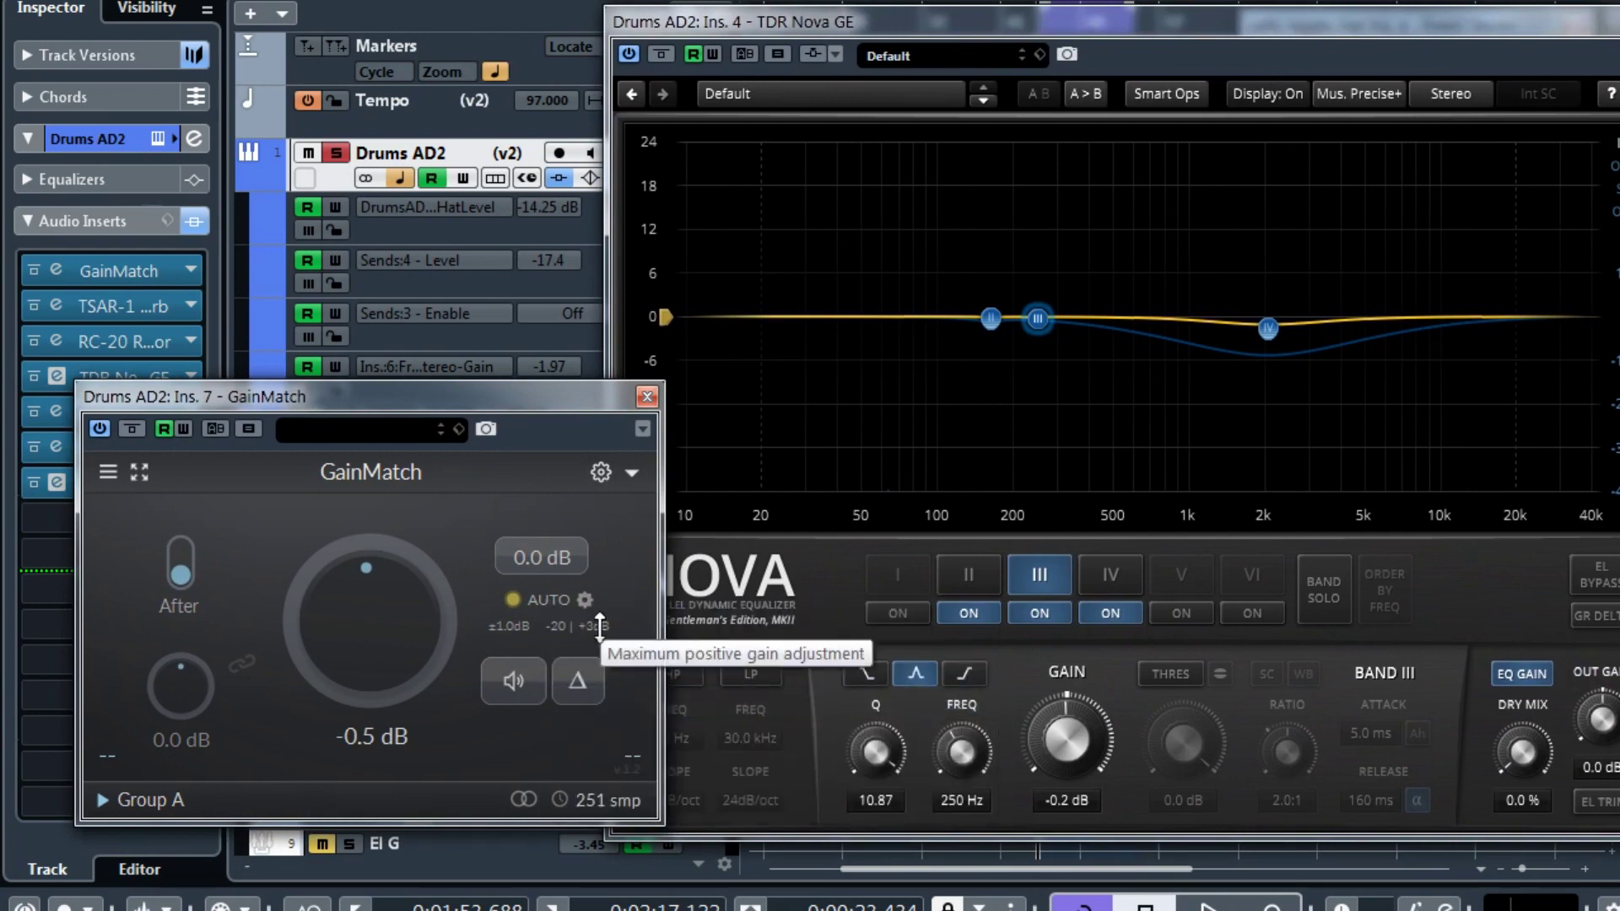
{"action": "scroll", "coordinate": [600, 626], "scroll_direction": "down", "scroll_amount": 10}
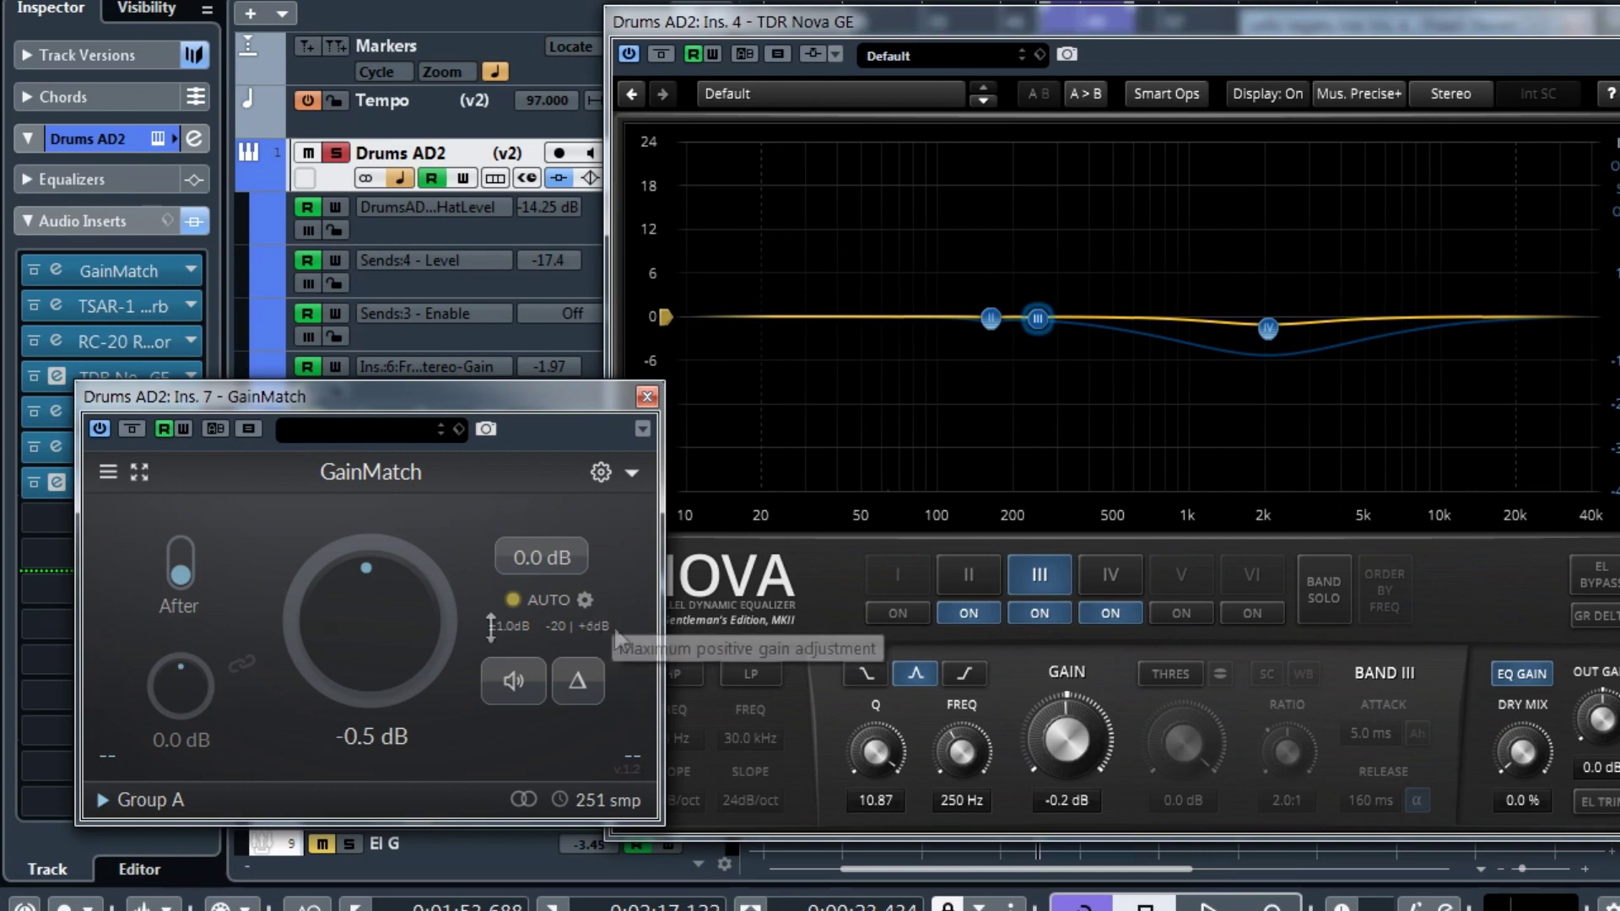
{"action": "key", "text": "space"}
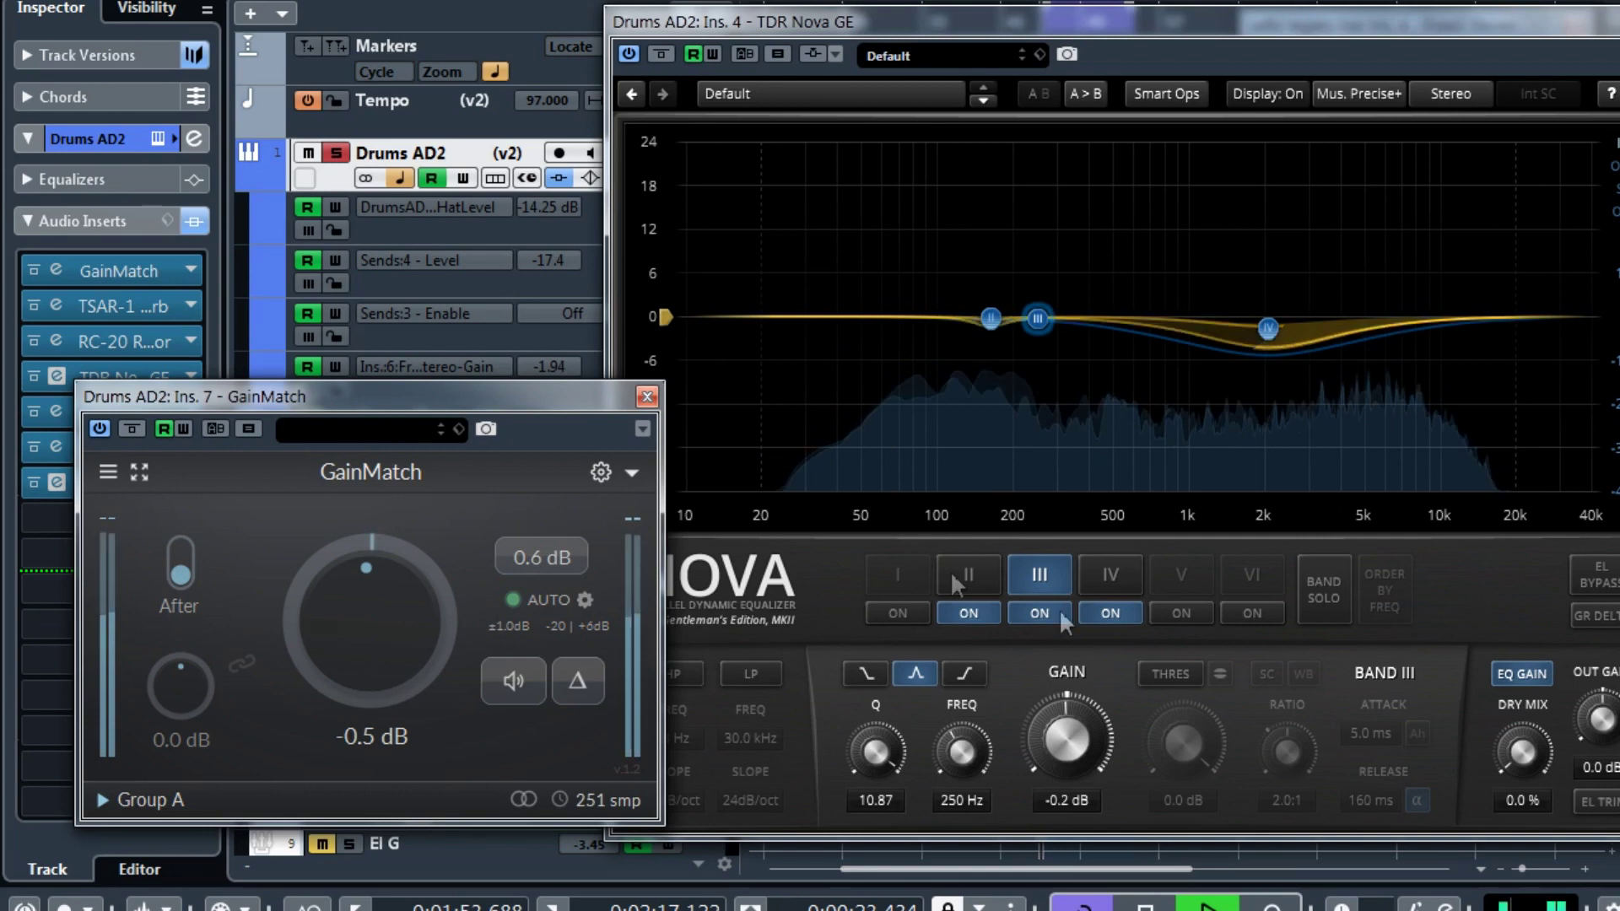
{"action": "left_click", "coordinate": [1323, 589]}
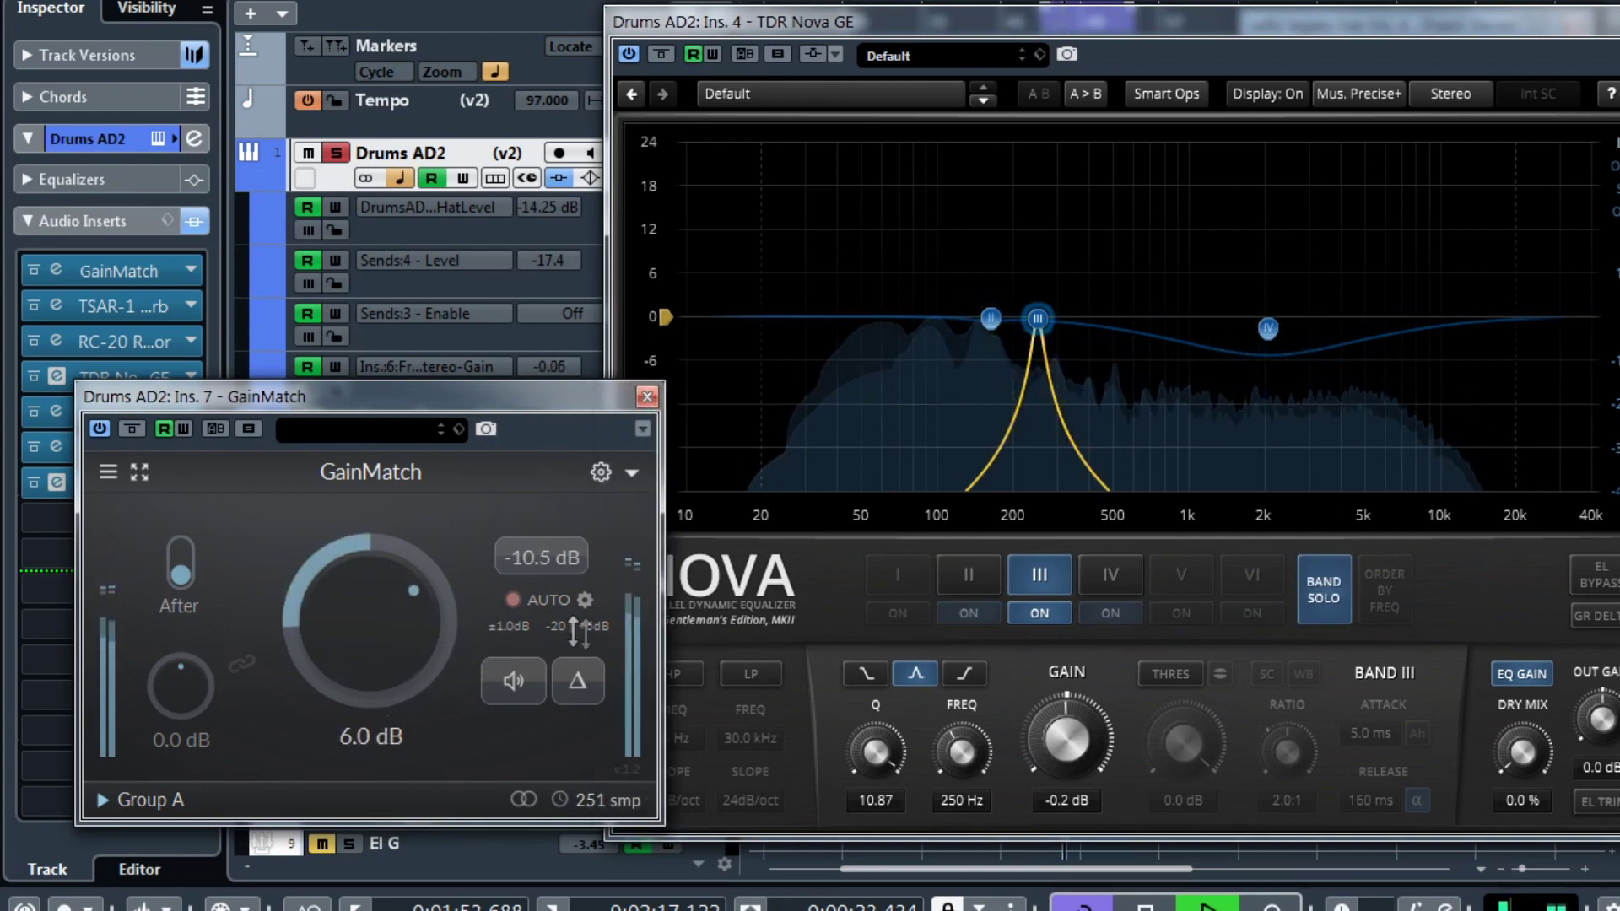
{"action": "key", "text": "space"}
Hide GainMatch's small Before knob from the general options
{"action": "right_click", "coordinate": [540, 603]}
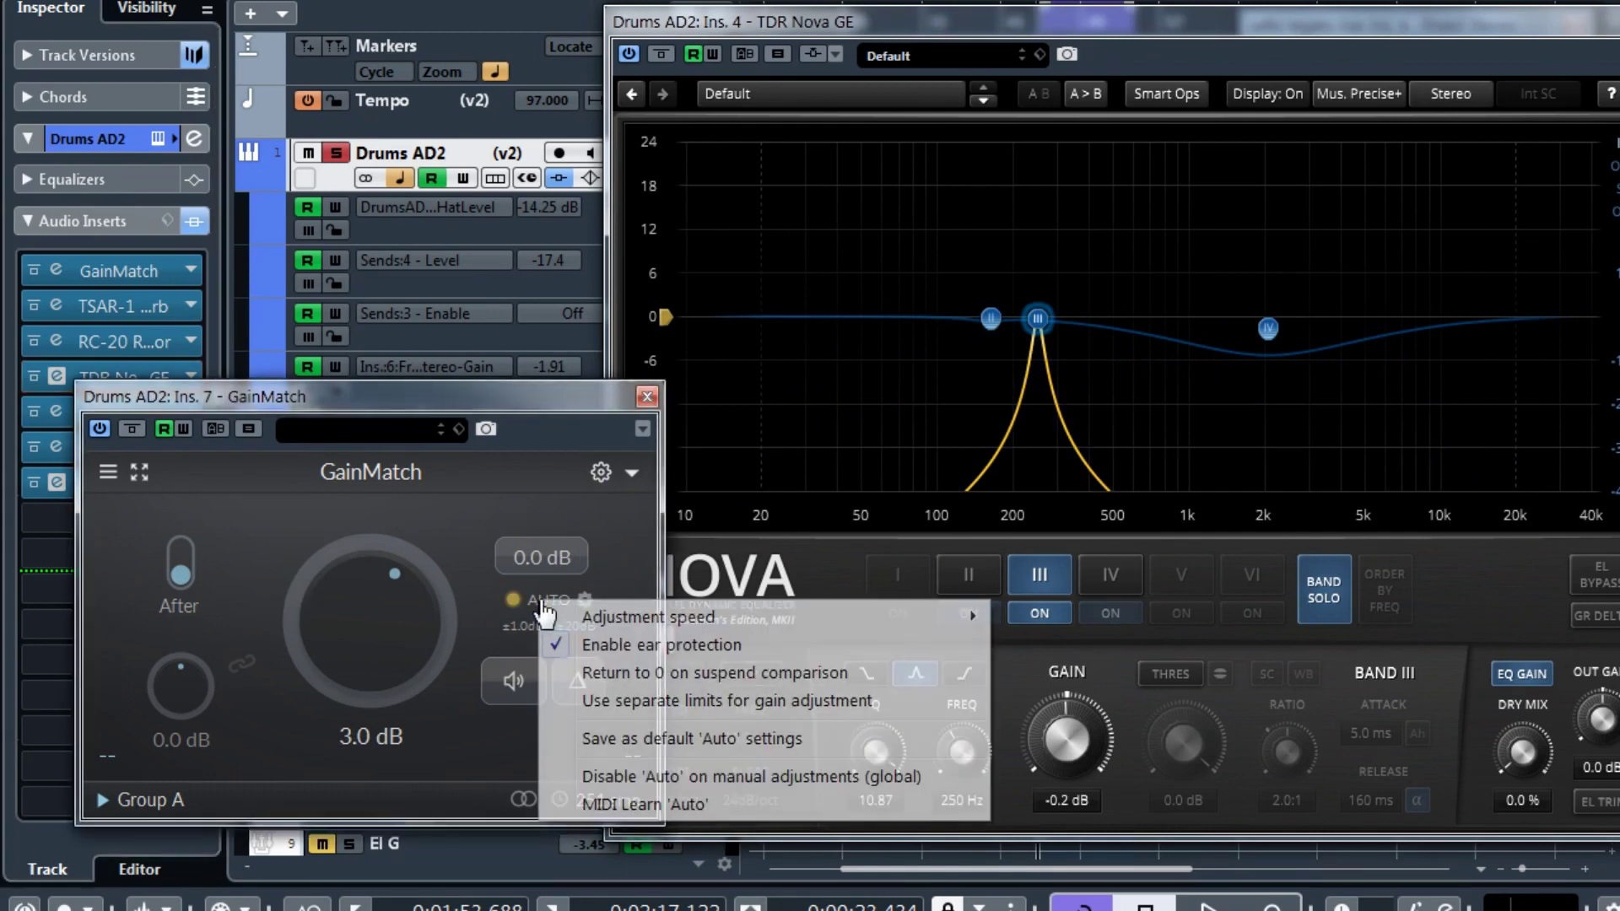
{"action": "mouse_move", "coordinate": [663, 619]}
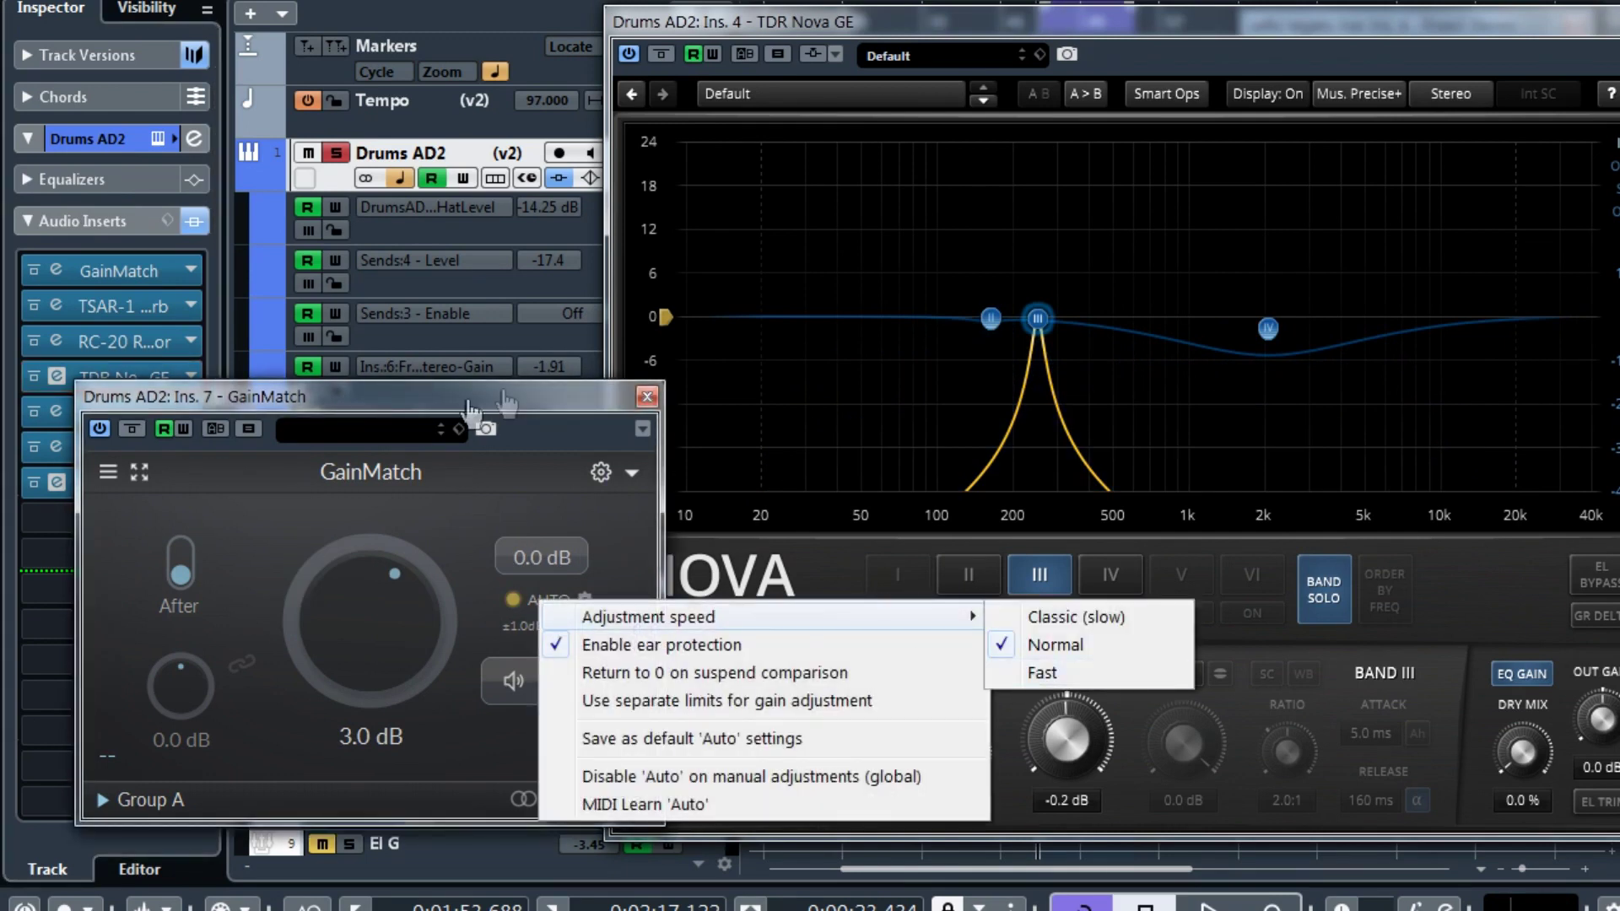
{"action": "left_click", "coordinate": [470, 409]}
{"action": "right_click", "coordinate": [261, 713]}
{"action": "left_click", "coordinate": [309, 784]}
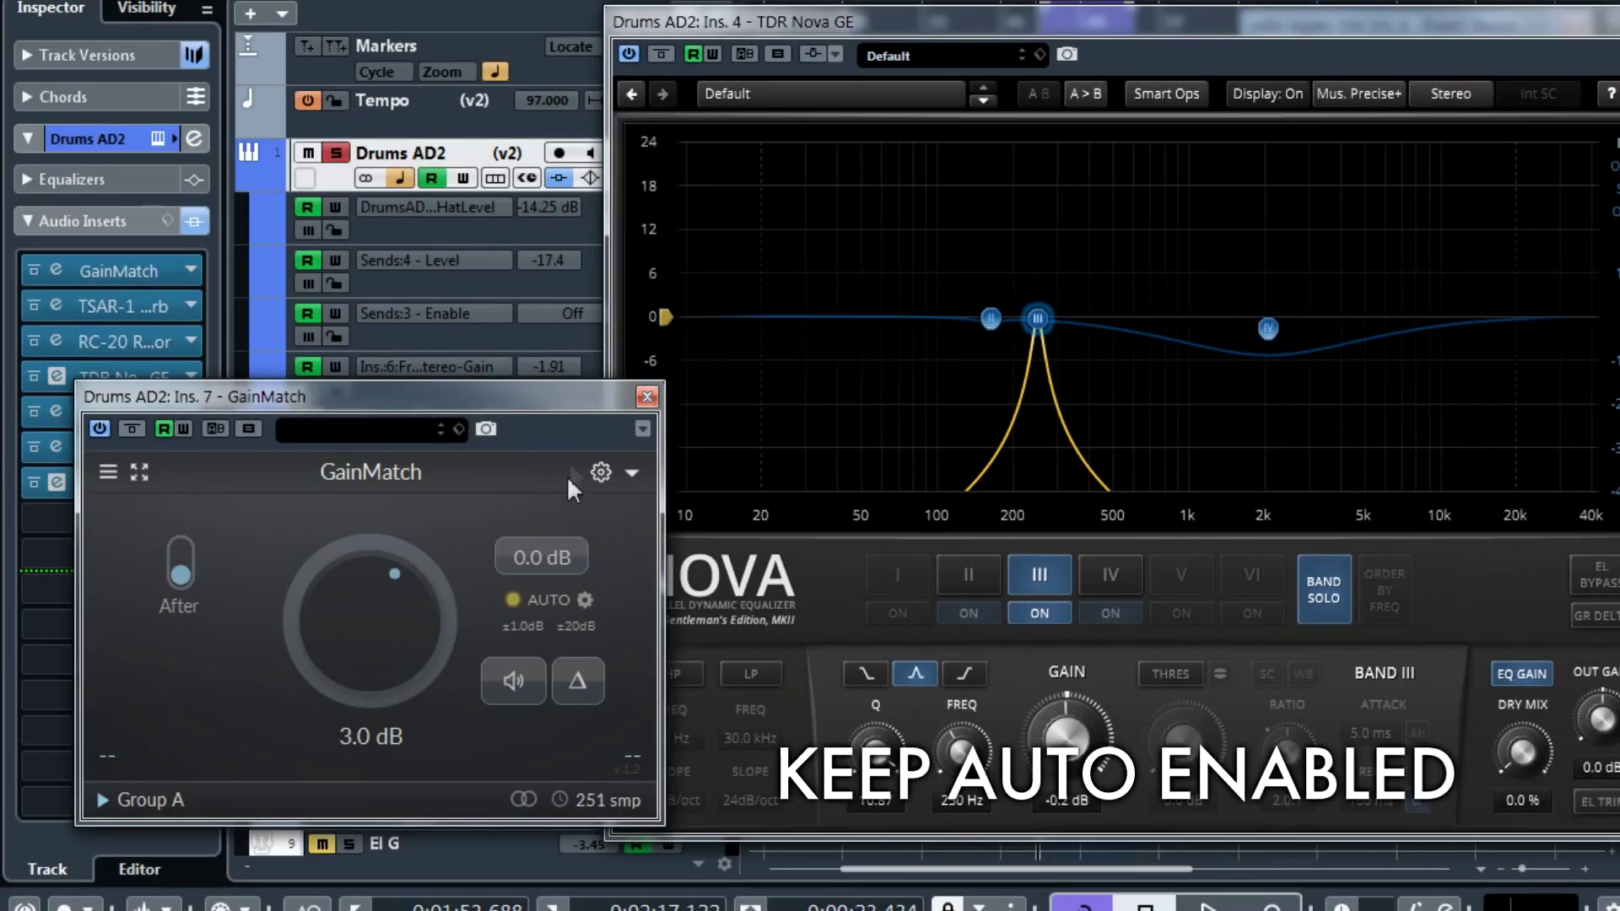
During playback, turn the gain to about 9 dB and enable 'Disable Auto on manual adjustments (global)'
{"action": "key", "text": "space"}
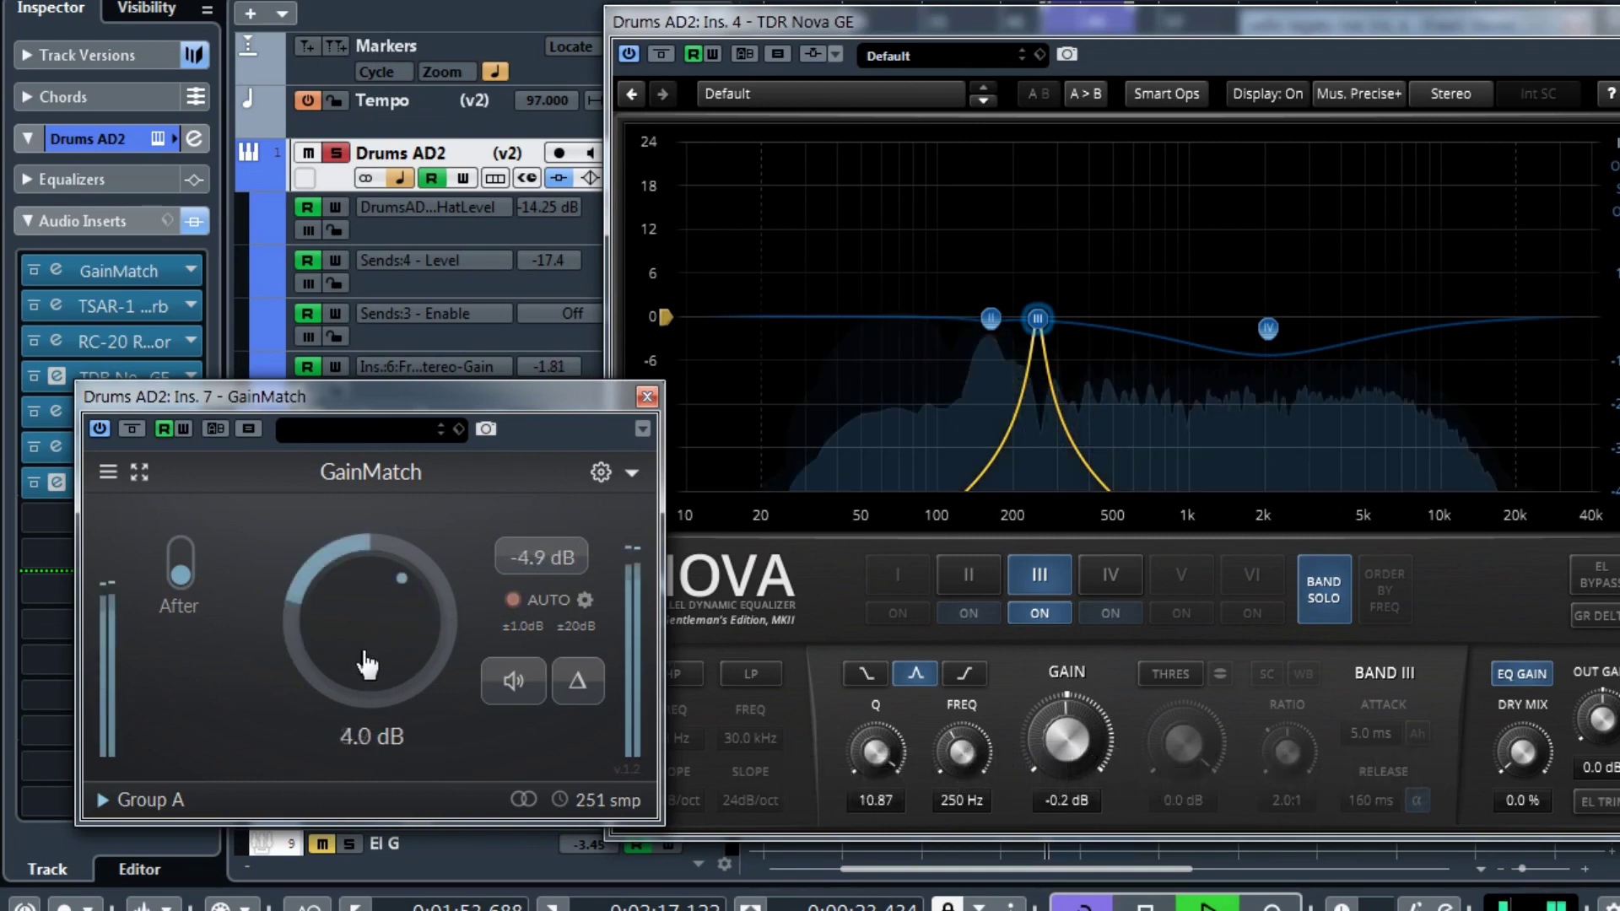
{"action": "mouse_move", "coordinate": [368, 666]}
{"action": "left_mouse_down"}
{"action": "mouse_move", "coordinate": [373, 582]}
{"action": "mouse_move", "coordinate": [383, 645]}
{"action": "mouse_move", "coordinate": [469, 607]}
{"action": "mouse_move", "coordinate": [369, 633]}
{"action": "mouse_move", "coordinate": [373, 670]}
{"action": "left_mouse_up"}
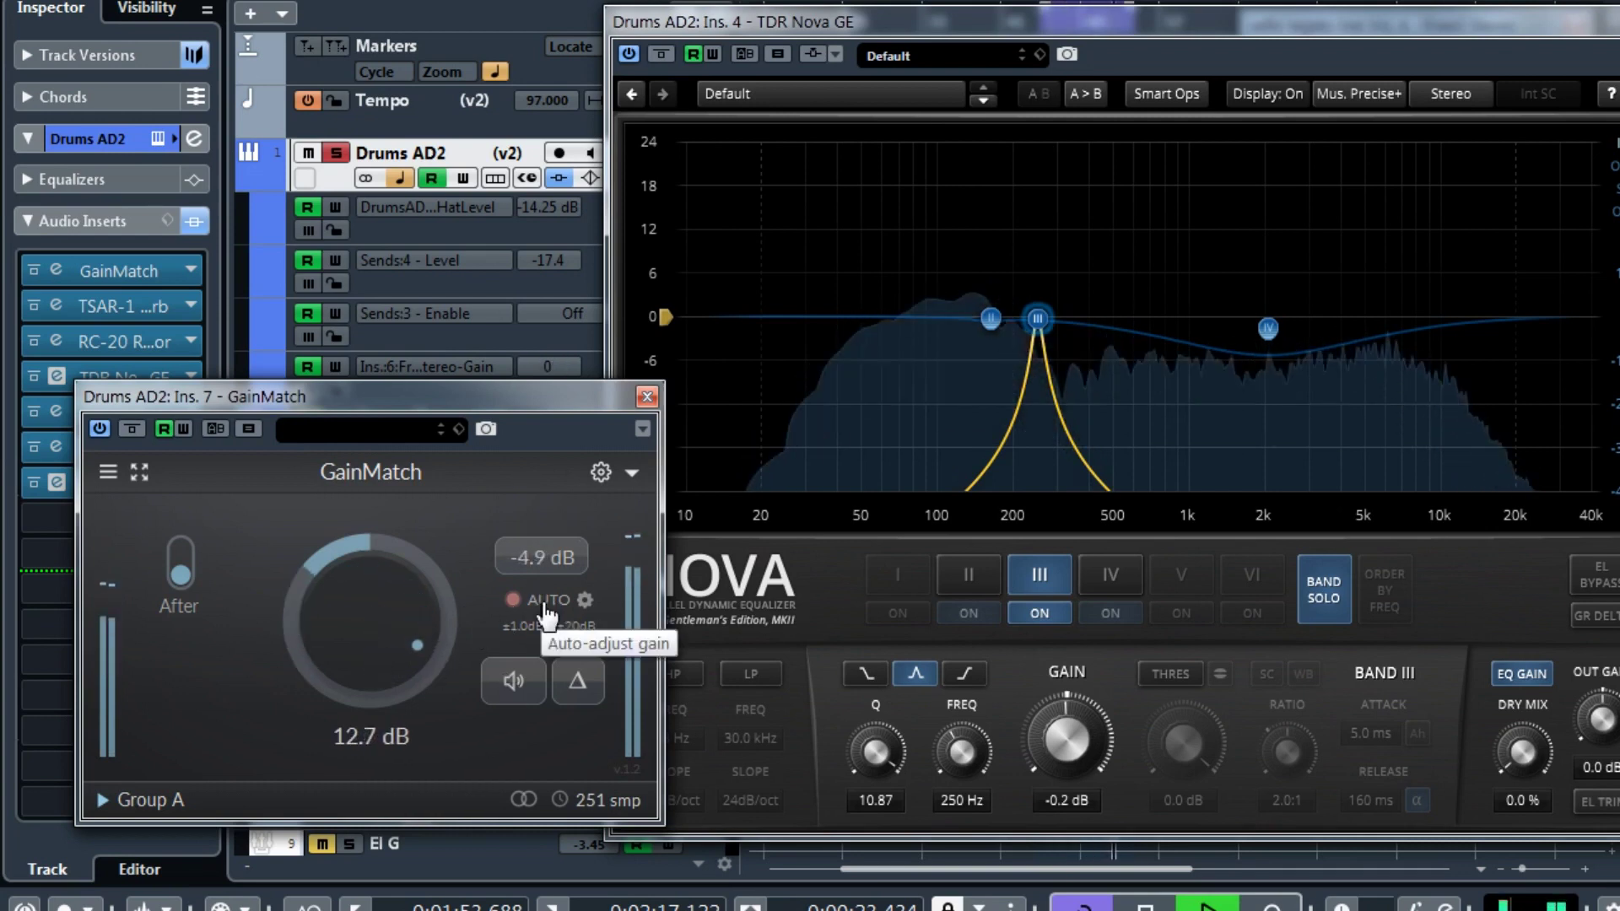
{"action": "right_click", "coordinate": [544, 608]}
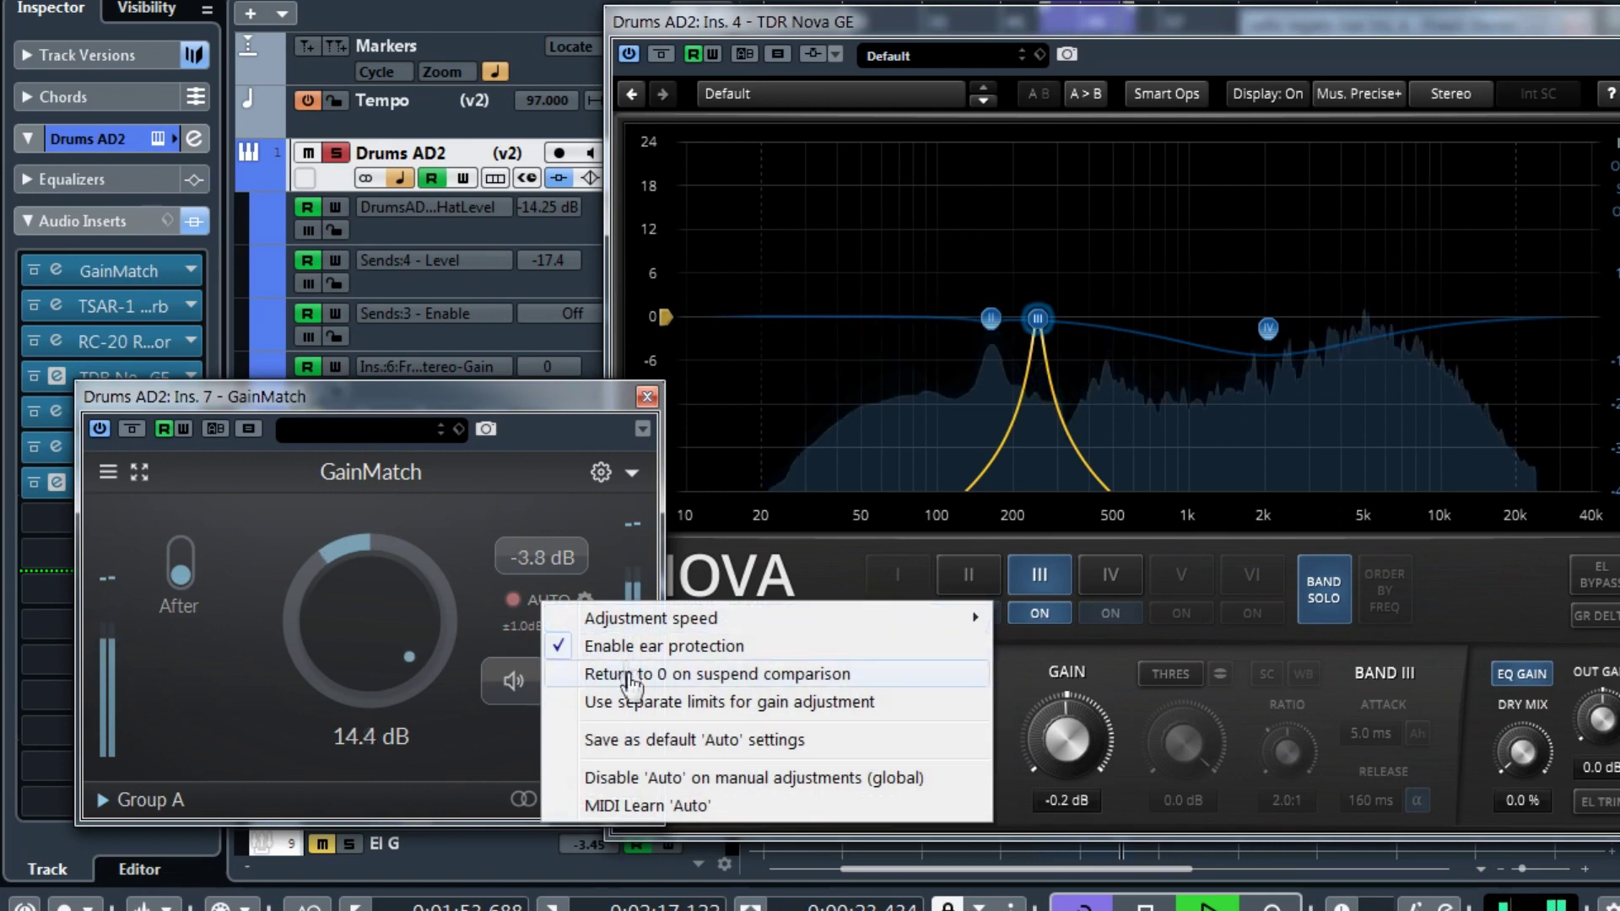
{"action": "left_click", "coordinate": [635, 779]}
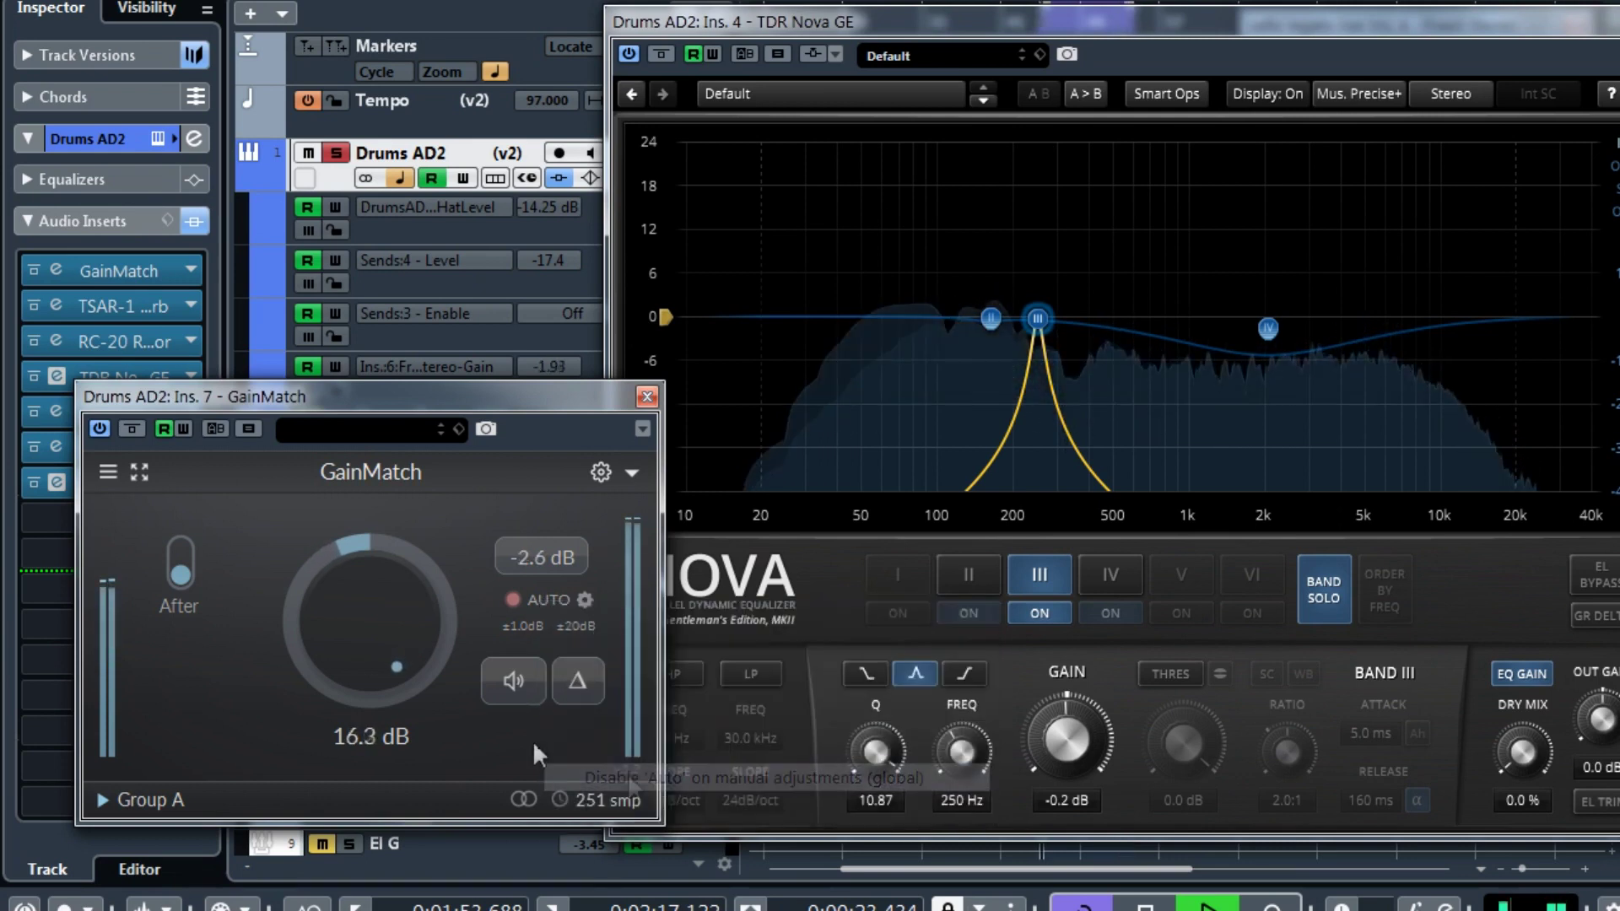
Raise the gain to about 11 dB, toggle Neutral and back to After, then review Auto's options
{"action": "right_click", "coordinate": [543, 510]}
{"action": "right_click", "coordinate": [541, 598]}
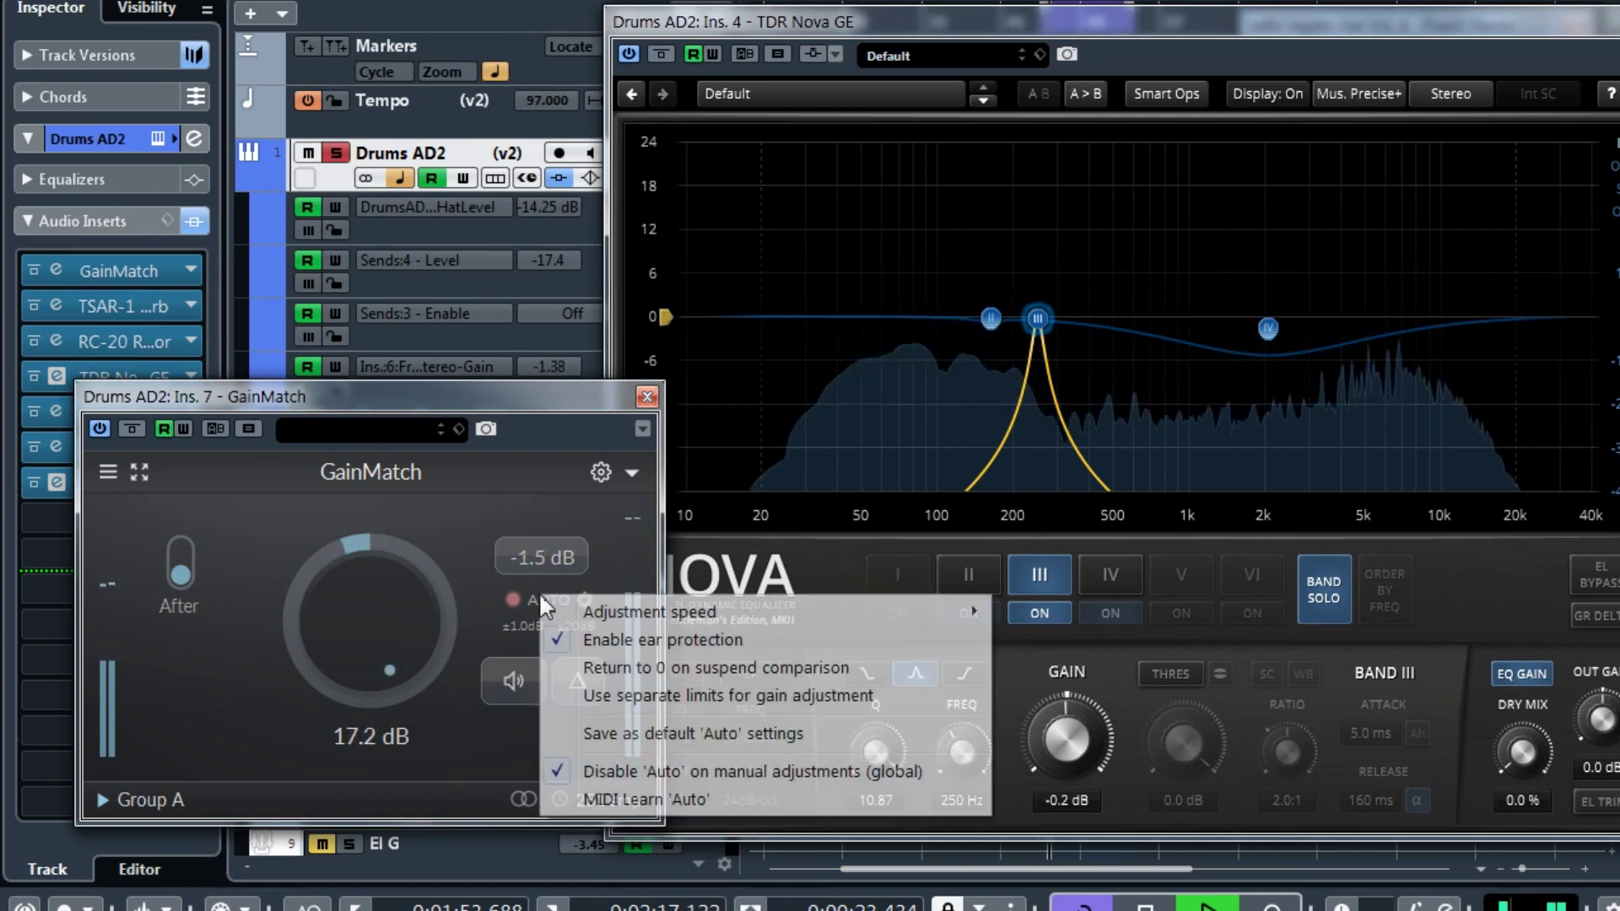
{"action": "left_click", "coordinate": [358, 663]}
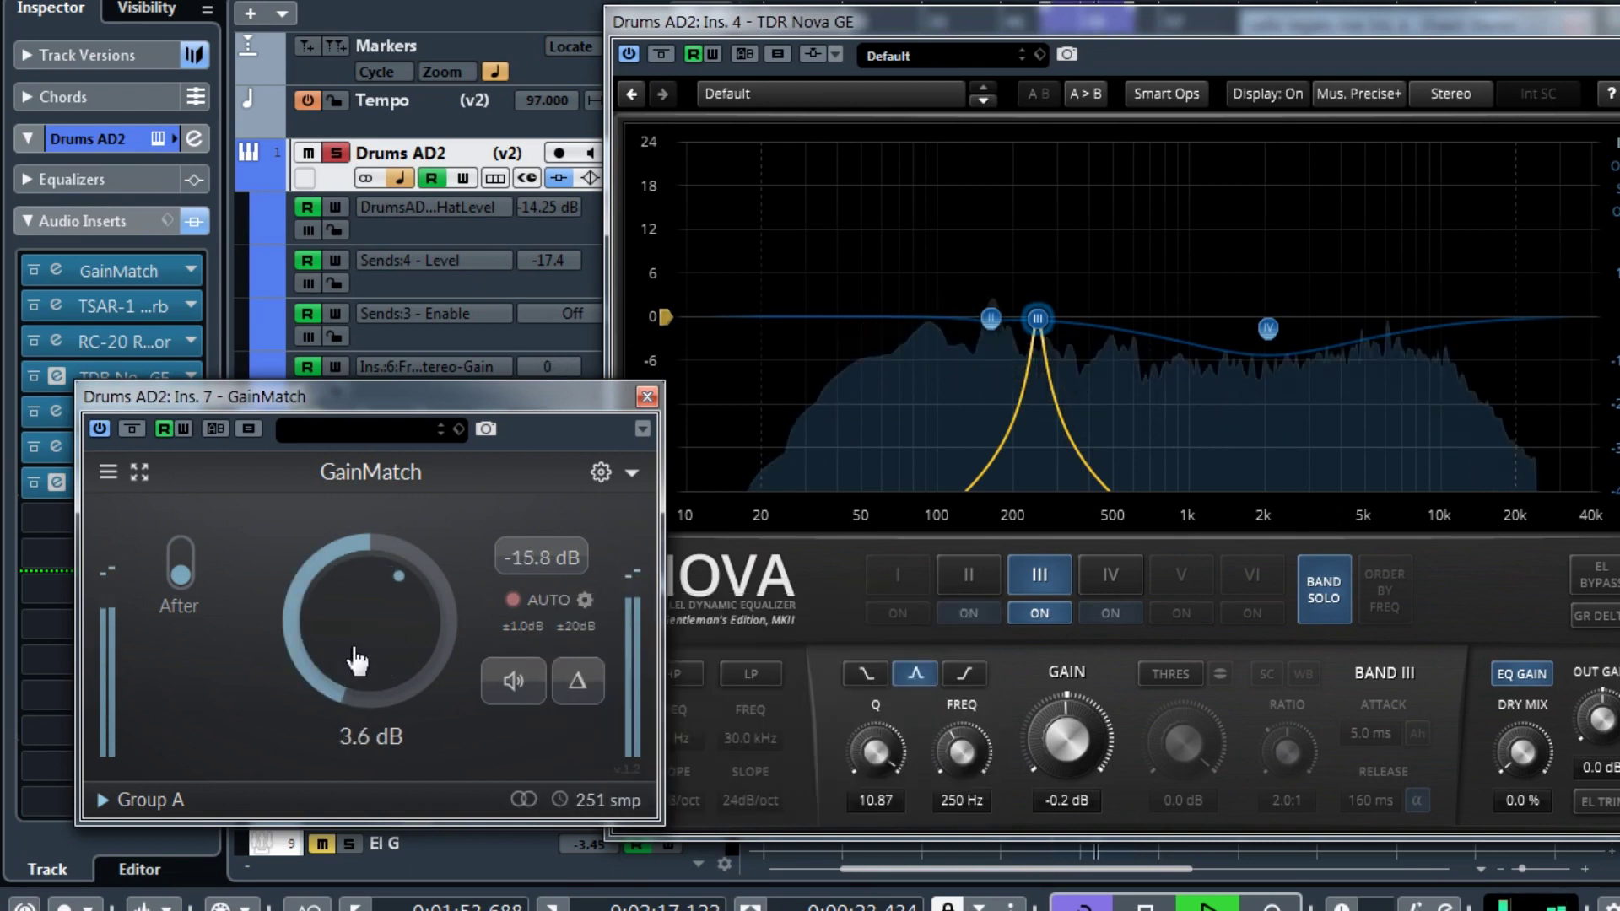
{"action": "left_click_drag", "start_coordinate": [359, 663], "coordinate": [376, 634]}
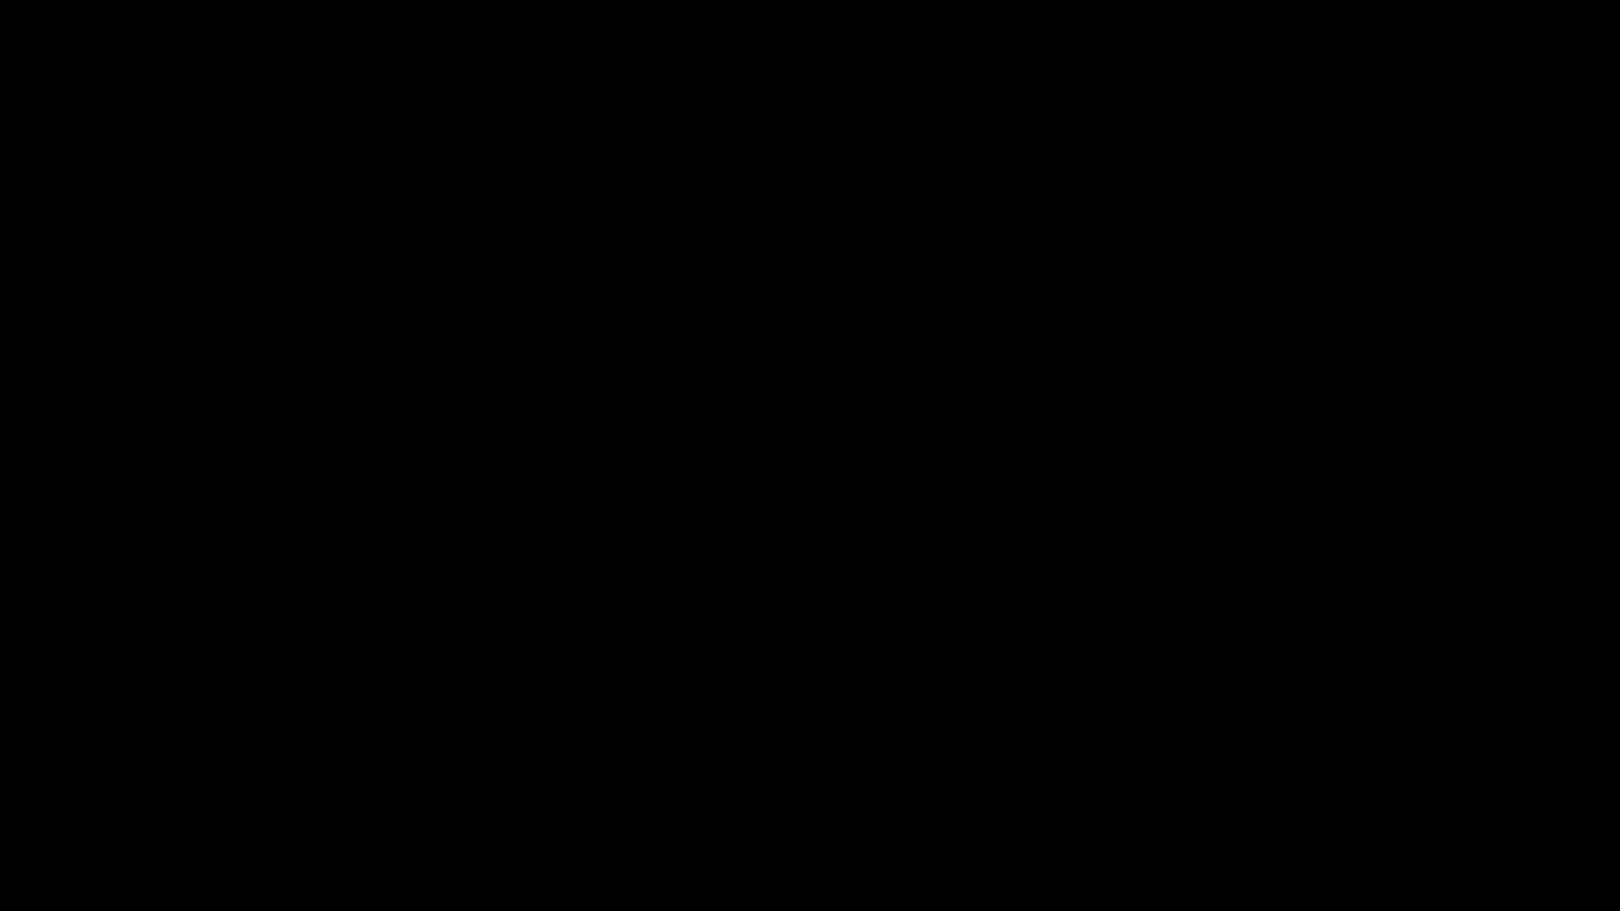
{"action": "left_click", "coordinate": [181, 566]}
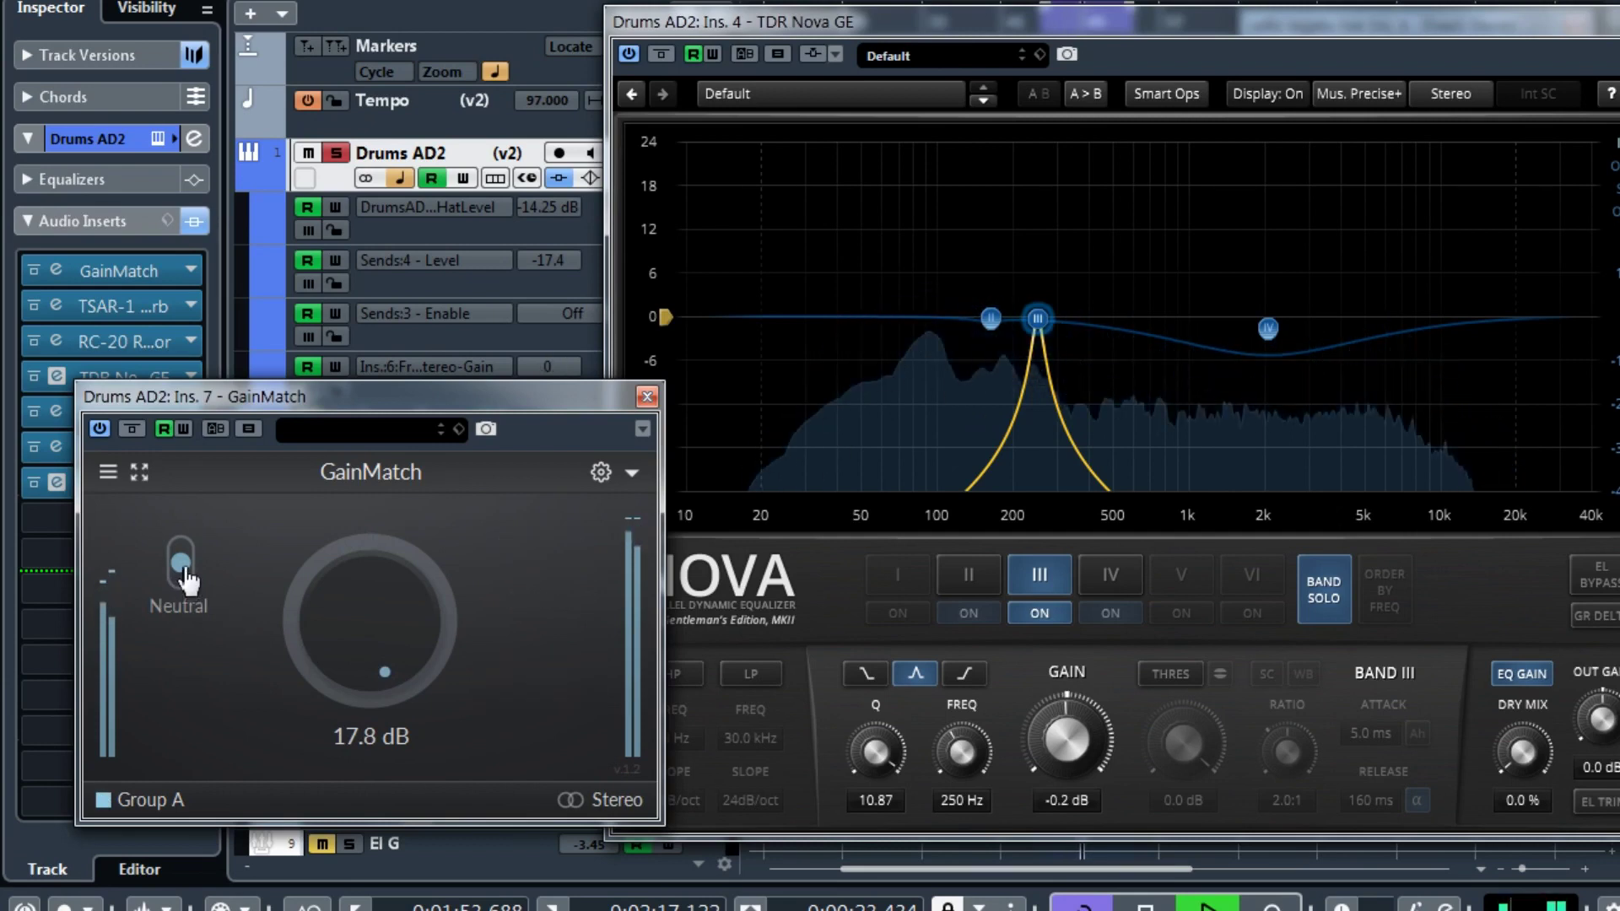
{"action": "left_click", "coordinate": [184, 569]}
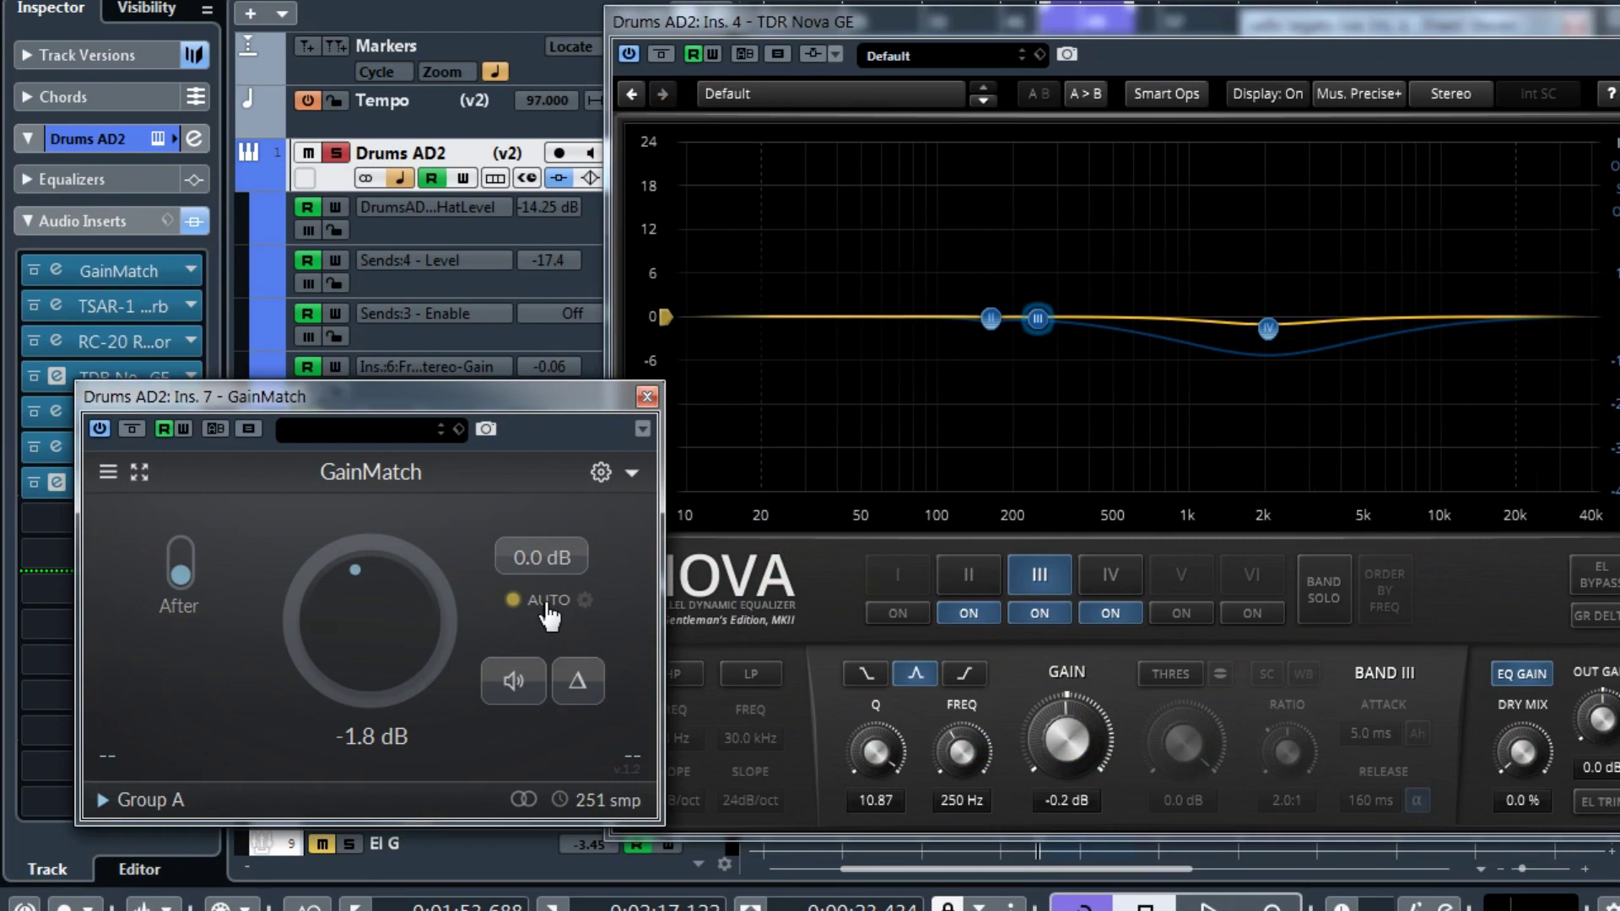
{"action": "right_click", "coordinate": [548, 604]}
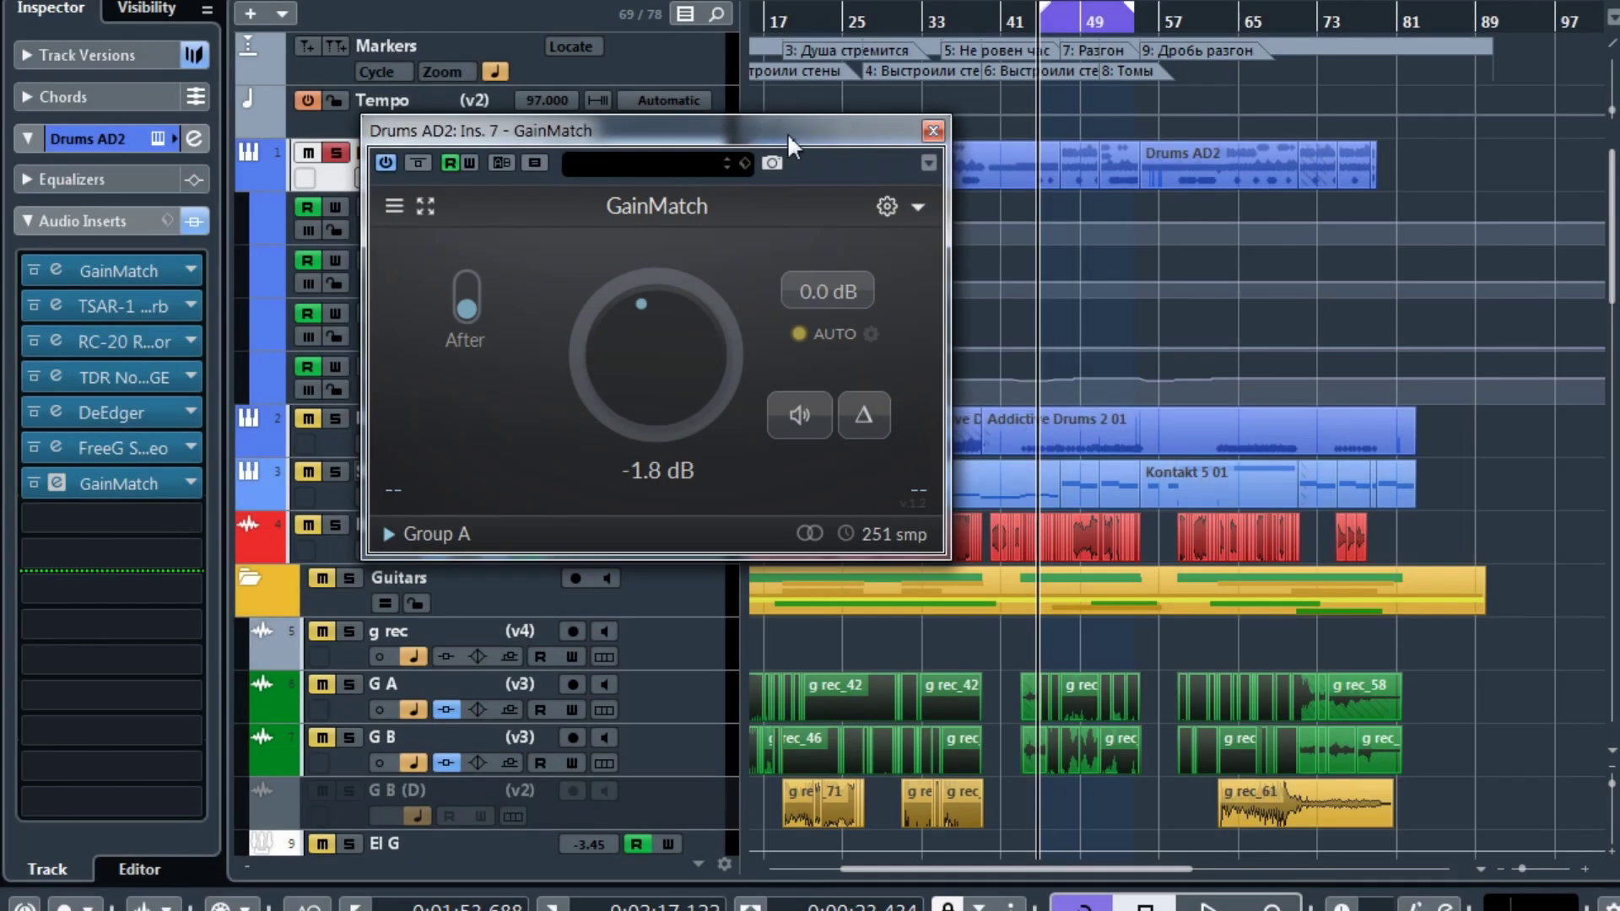
Toggle Listen before repeatedly to compare against the unprocessed signal
{"action": "left_click", "coordinate": [798, 431]}
{"action": "left_click", "coordinate": [798, 432]}
{"action": "left_click", "coordinate": [798, 432]}
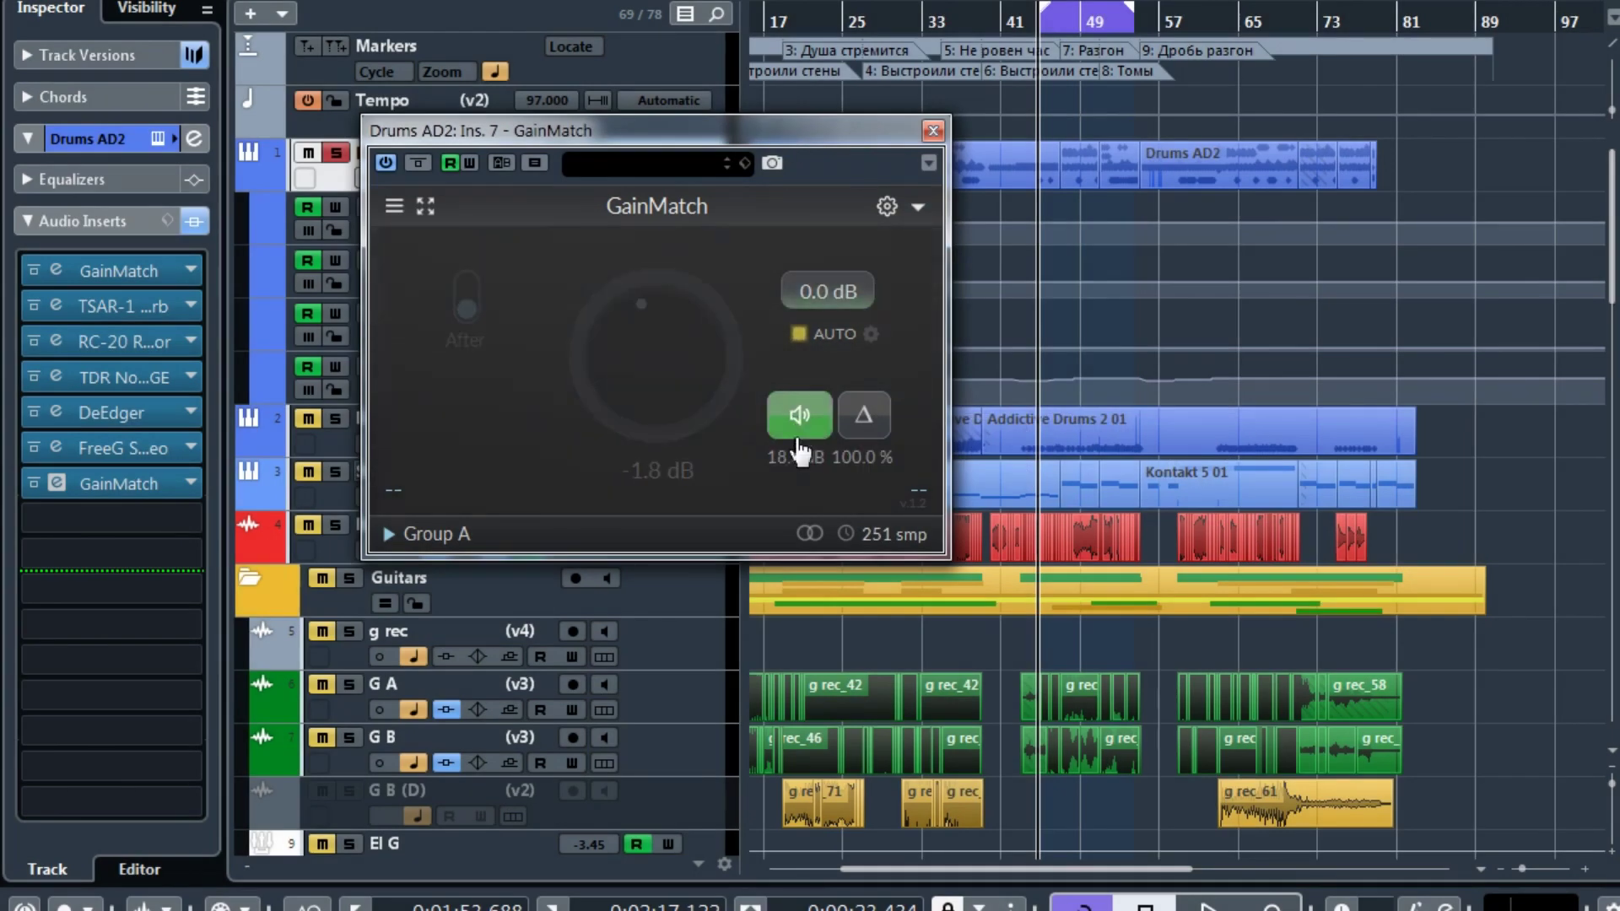
{"action": "left_click", "coordinate": [798, 432]}
{"action": "left_click", "coordinate": [799, 432]}
{"action": "left_click", "coordinate": [798, 432]}
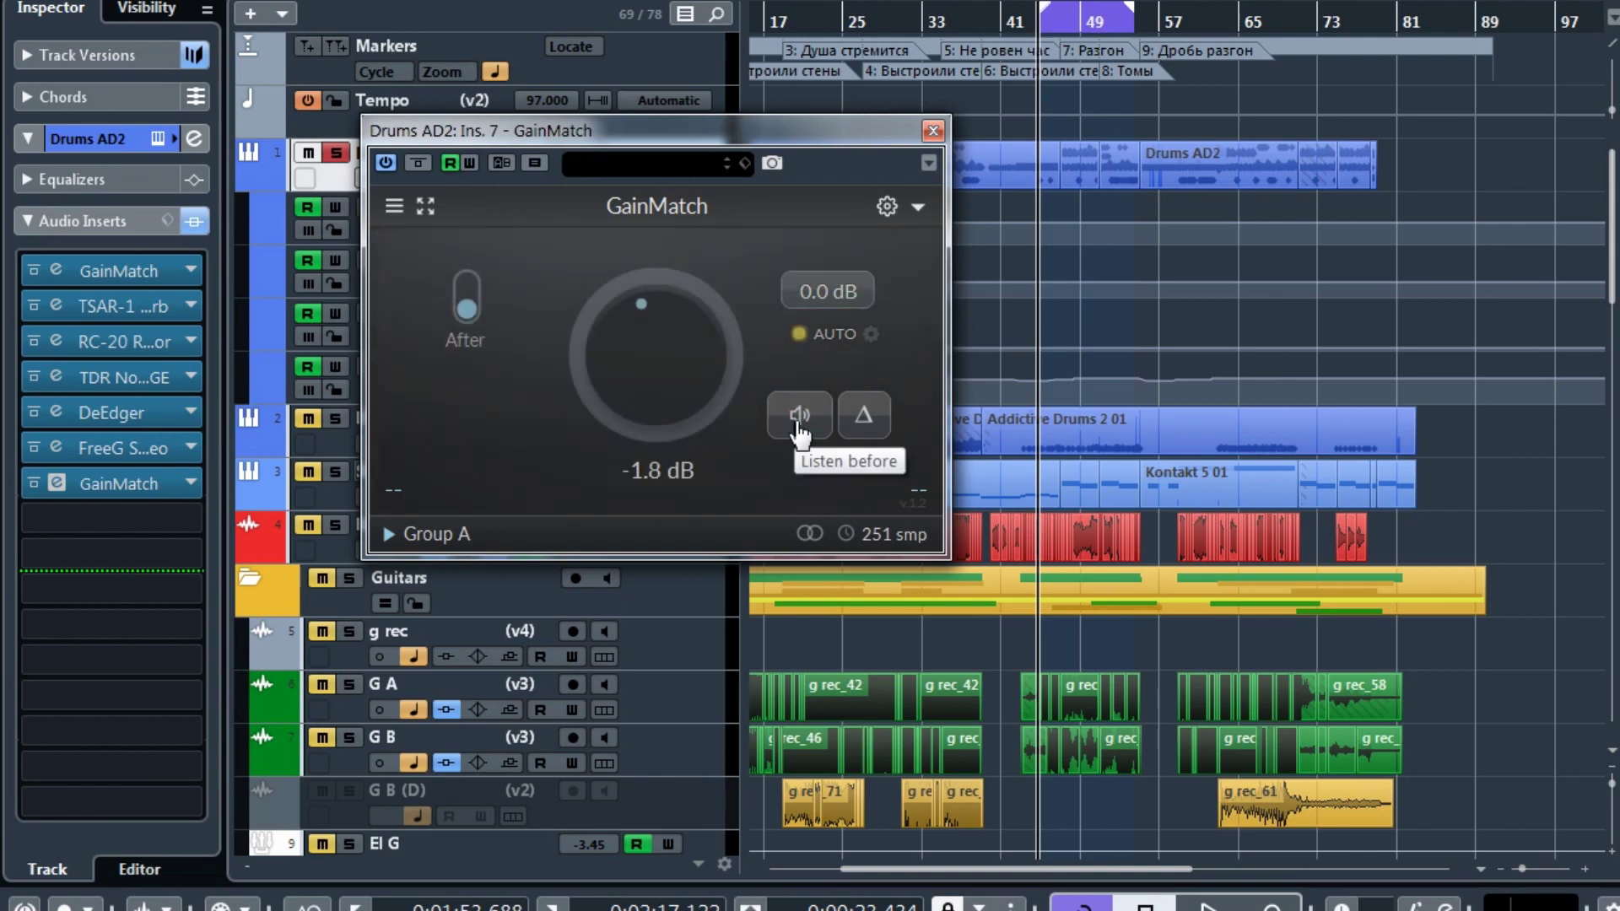
Expose all GainMatch parameters to the DAW and toggle Listen before once more
{"action": "left_click", "coordinate": [887, 206]}
{"action": "mouse_move", "coordinate": [981, 365]}
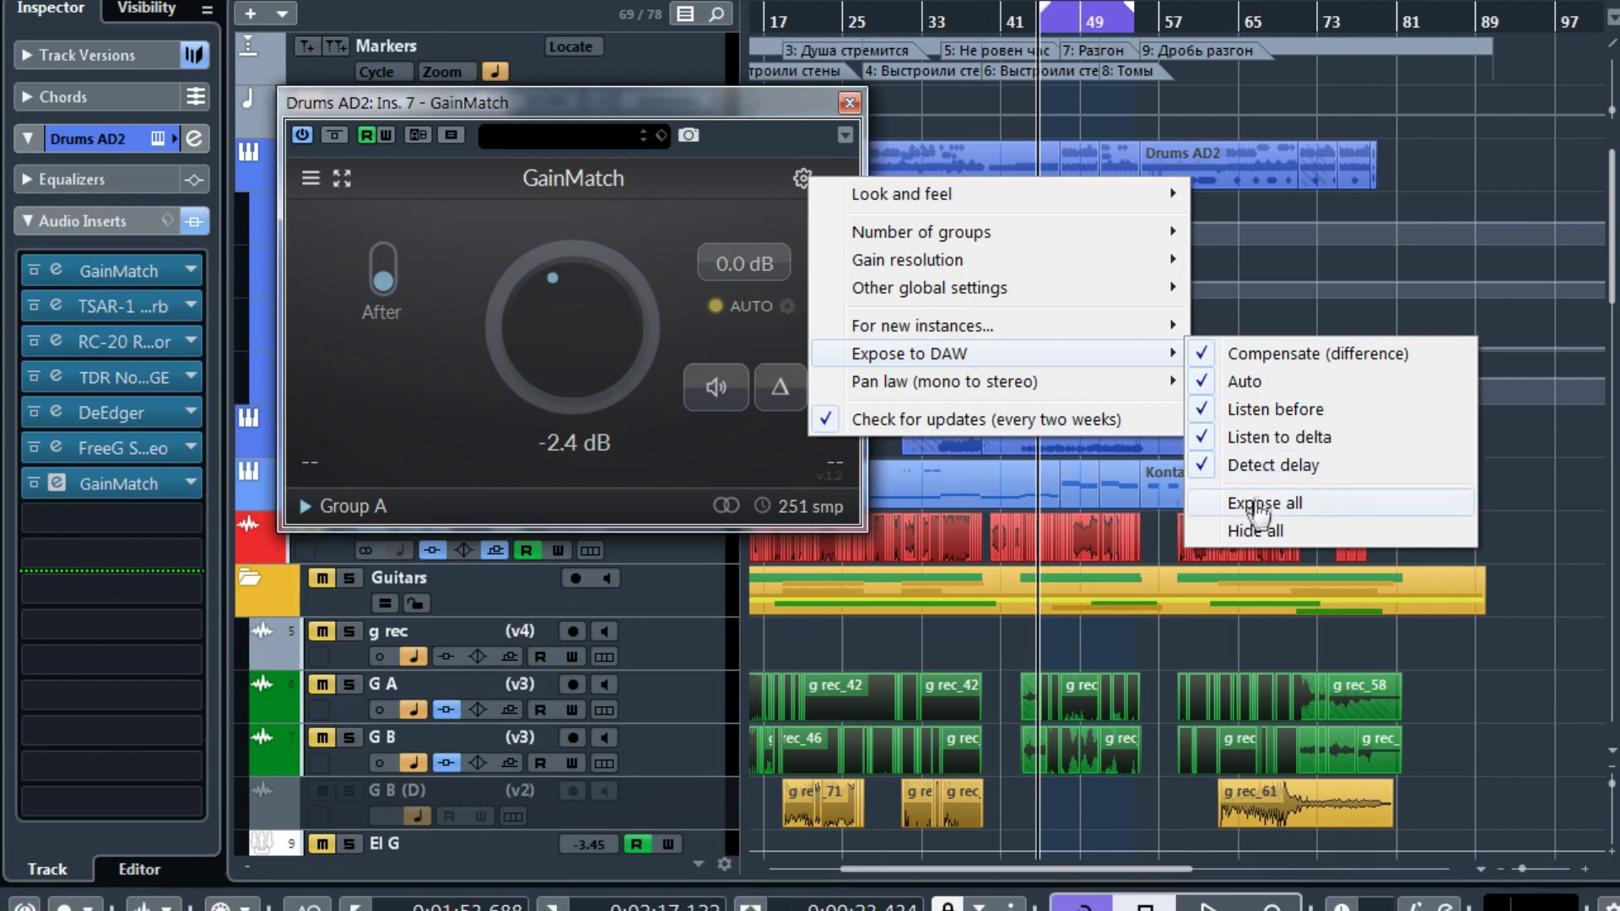
{"action": "left_click", "coordinate": [653, 245]}
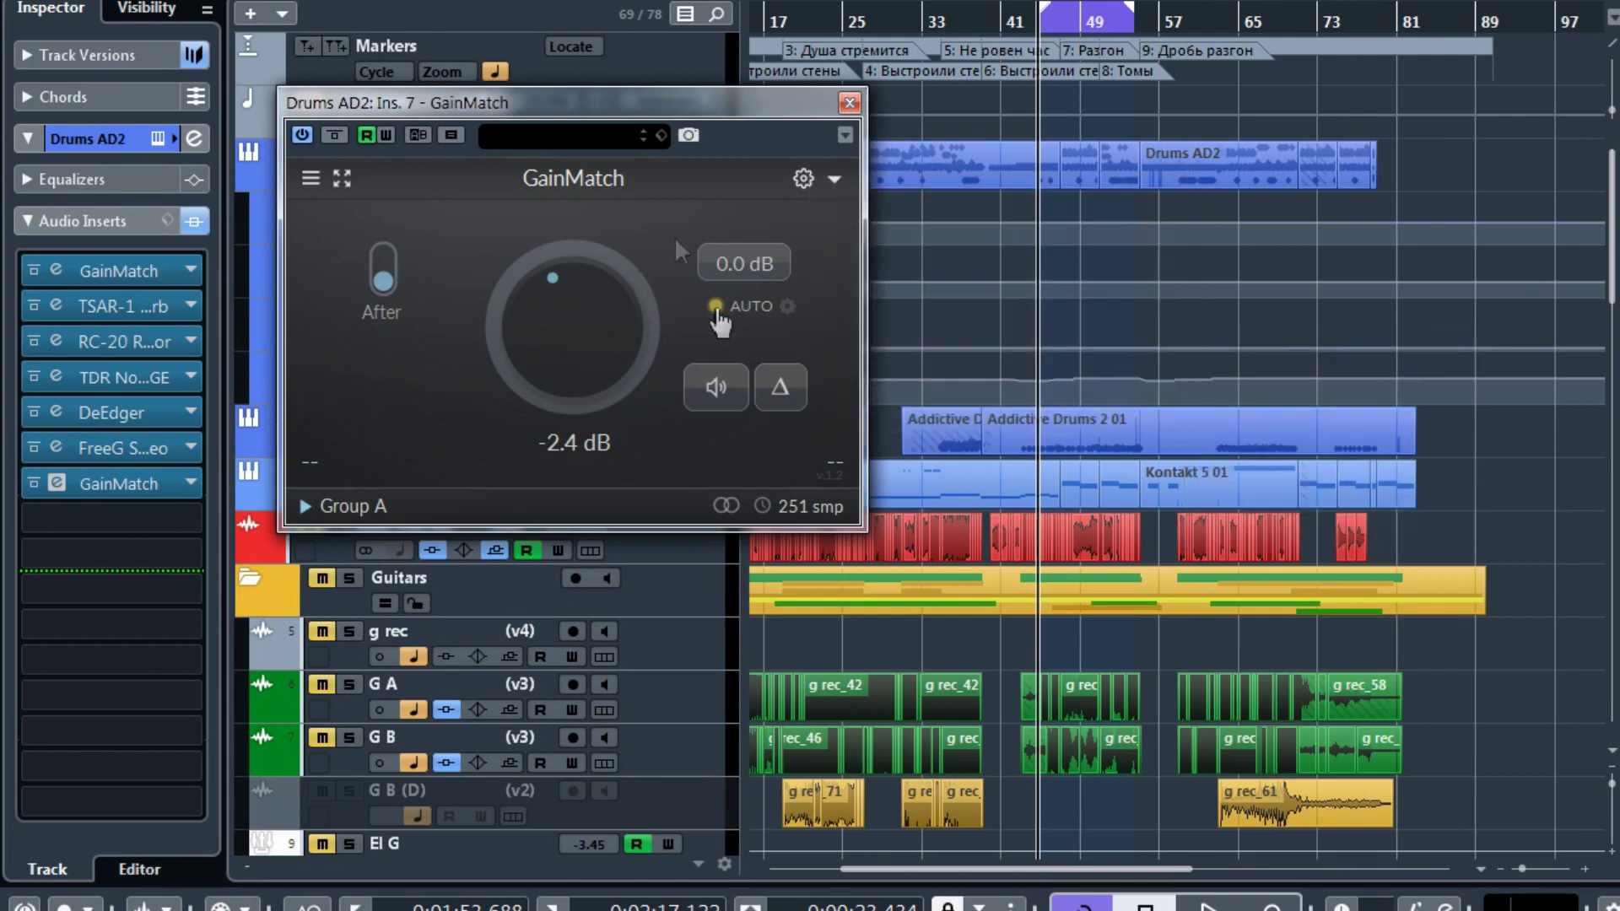
{"action": "left_click", "coordinate": [724, 396]}
{"action": "left_click", "coordinate": [724, 396]}
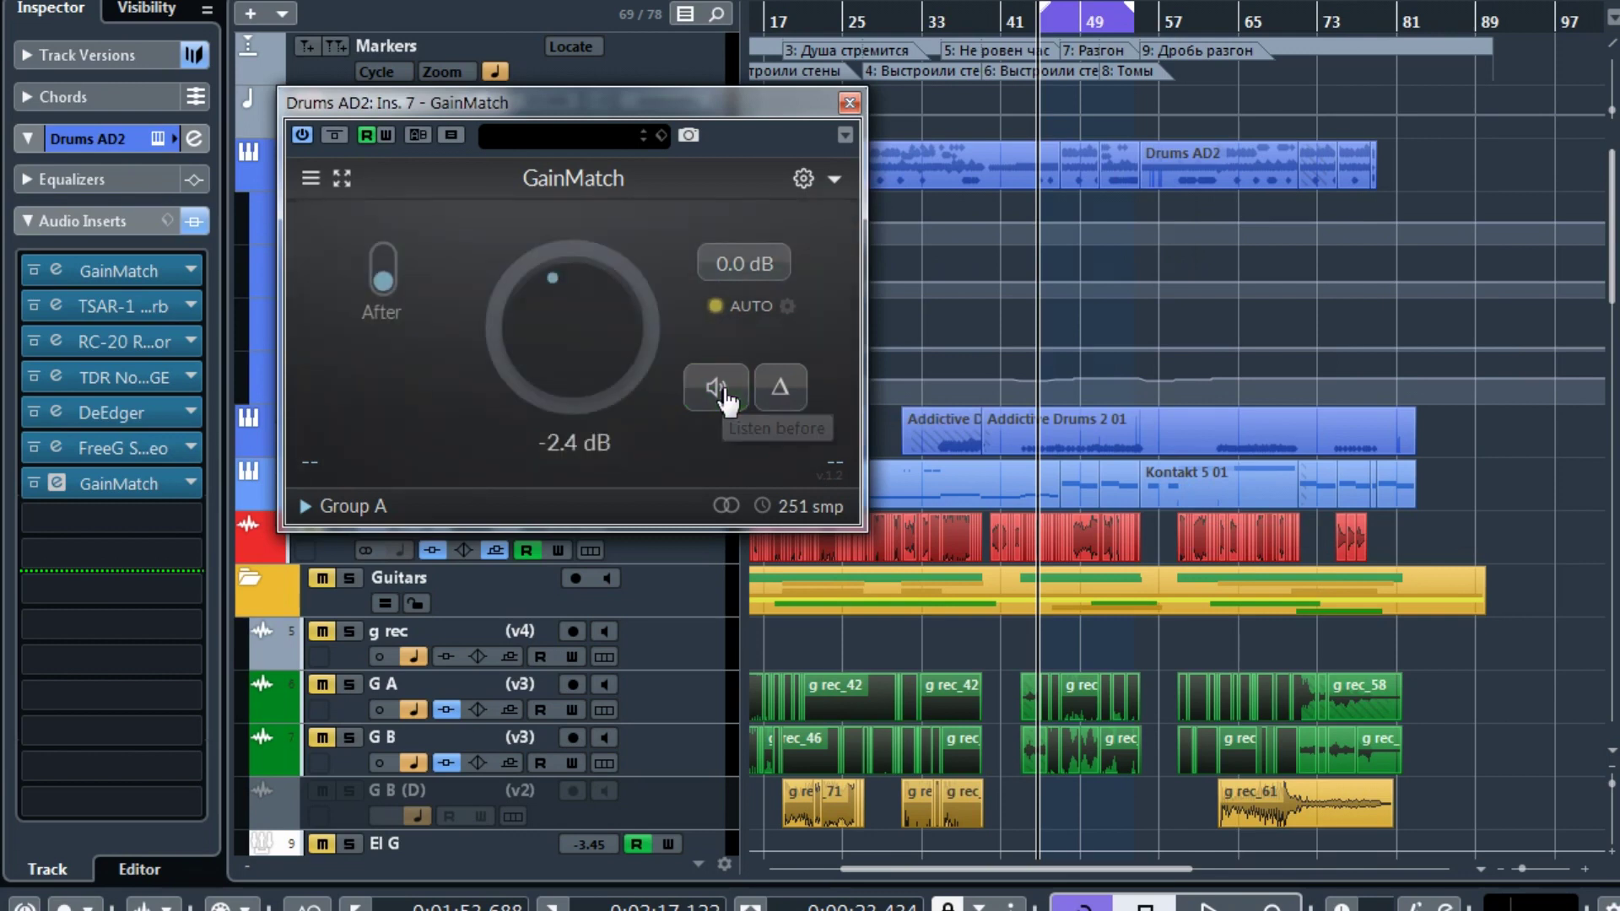
Check the Global Settings MIDI table, Listen before on channel 1 CC 20, then bring up Listen before options
{"action": "left_click", "coordinate": [311, 178]}
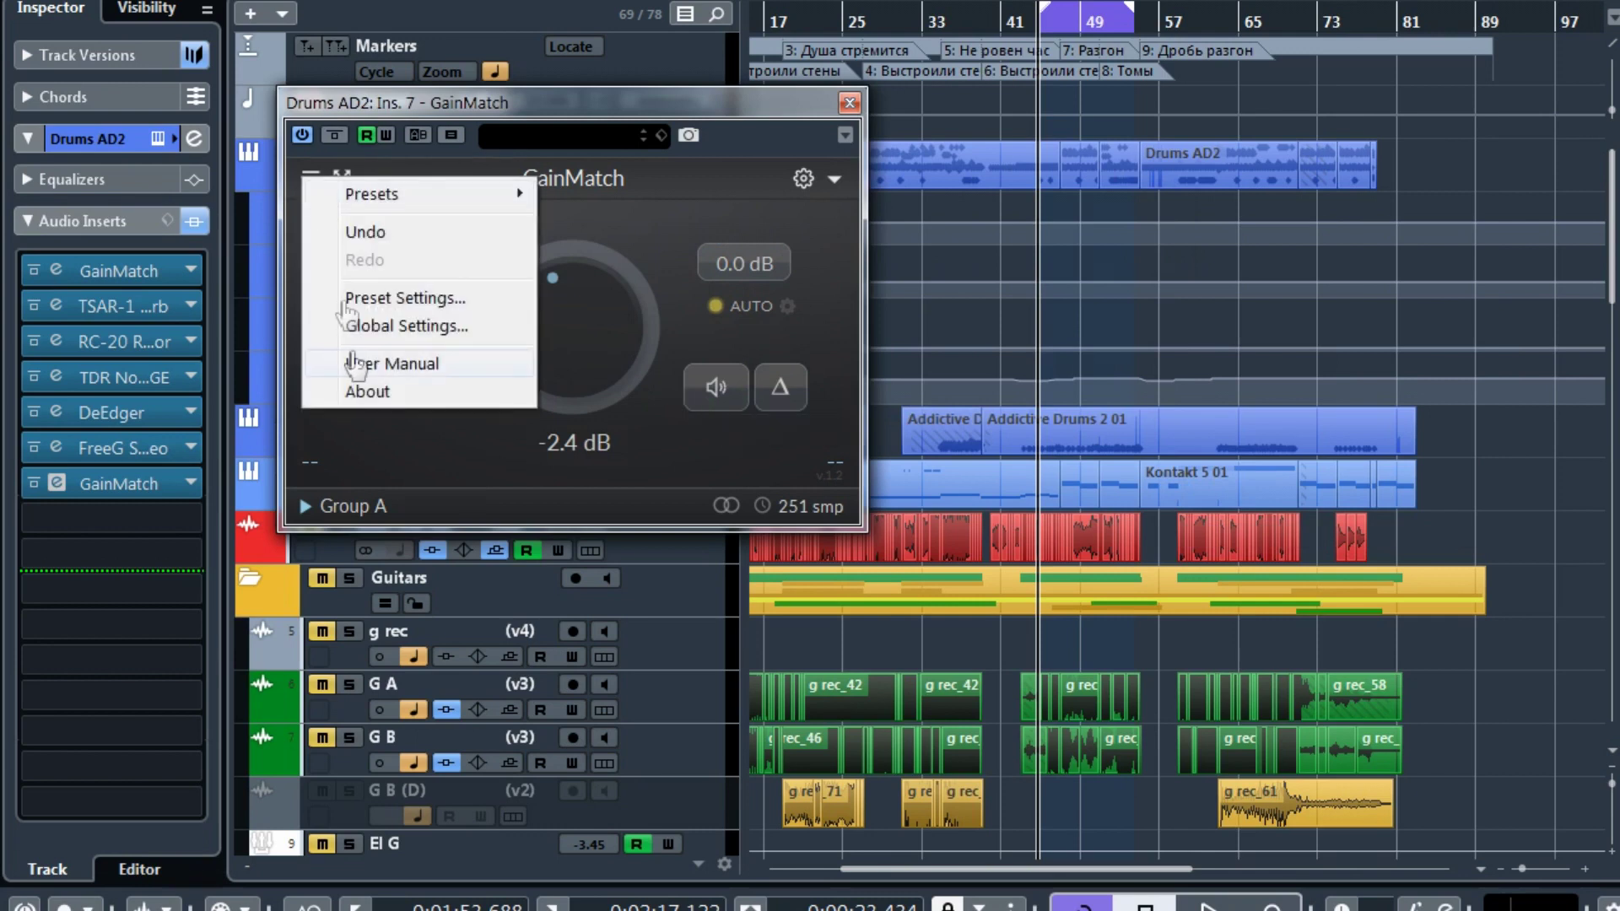
{"action": "left_click", "coordinate": [371, 329]}
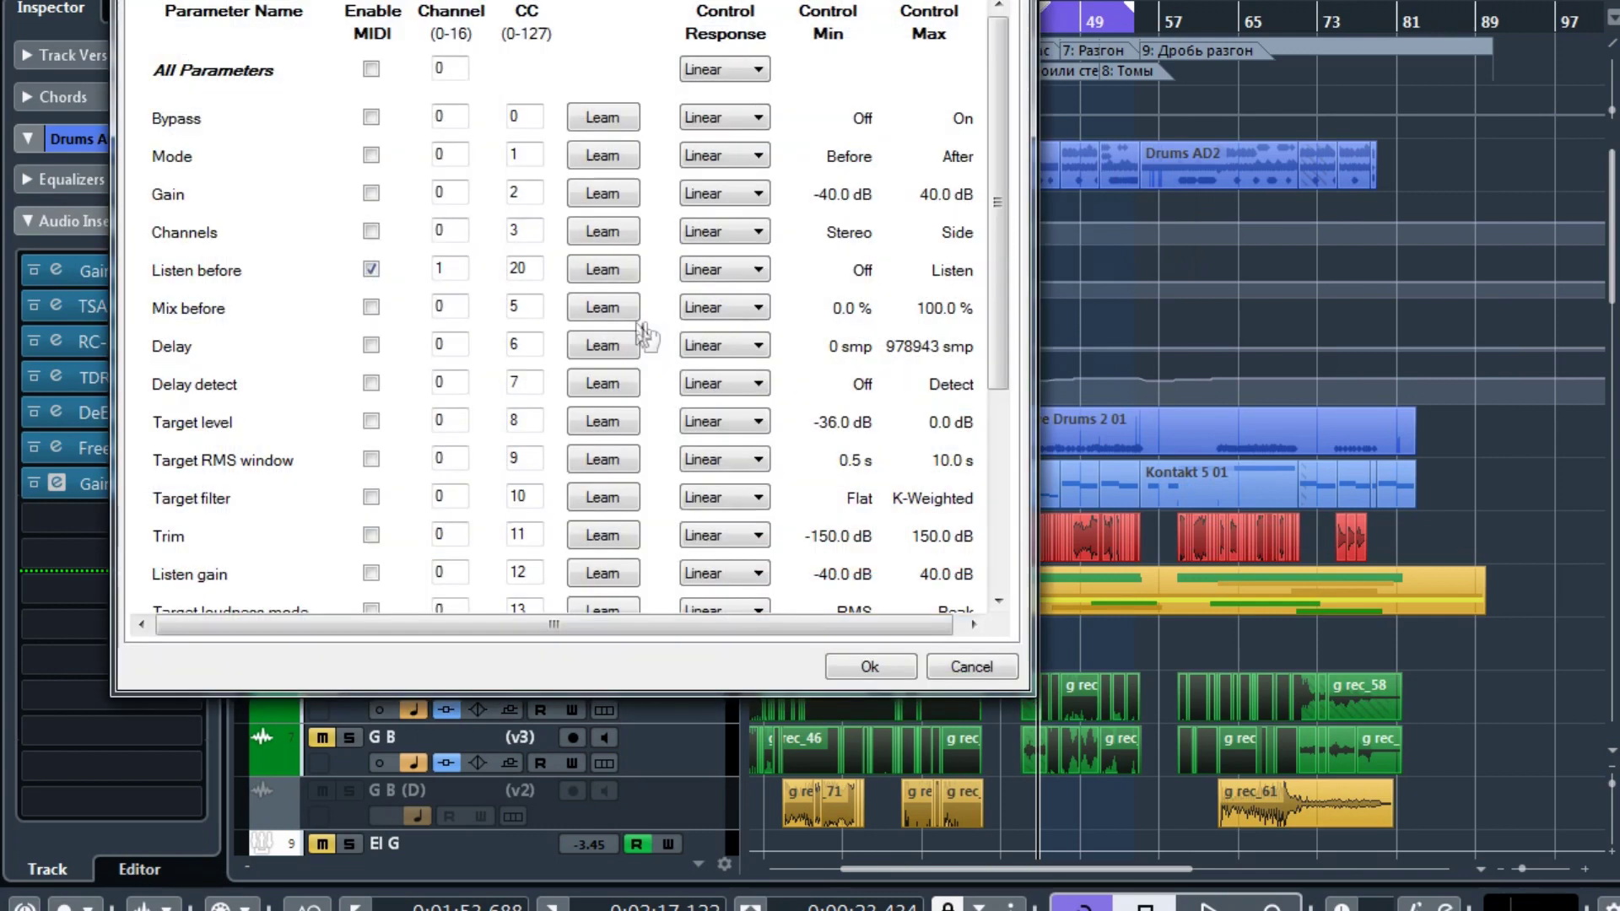
{"action": "mouse_move", "coordinate": [1009, 224]}
{"action": "left_mouse_down"}
{"action": "mouse_move", "coordinate": [1009, 392]}
{"action": "mouse_move", "coordinate": [1009, 221]}
{"action": "left_mouse_up"}
{"action": "left_click", "coordinate": [971, 667]}
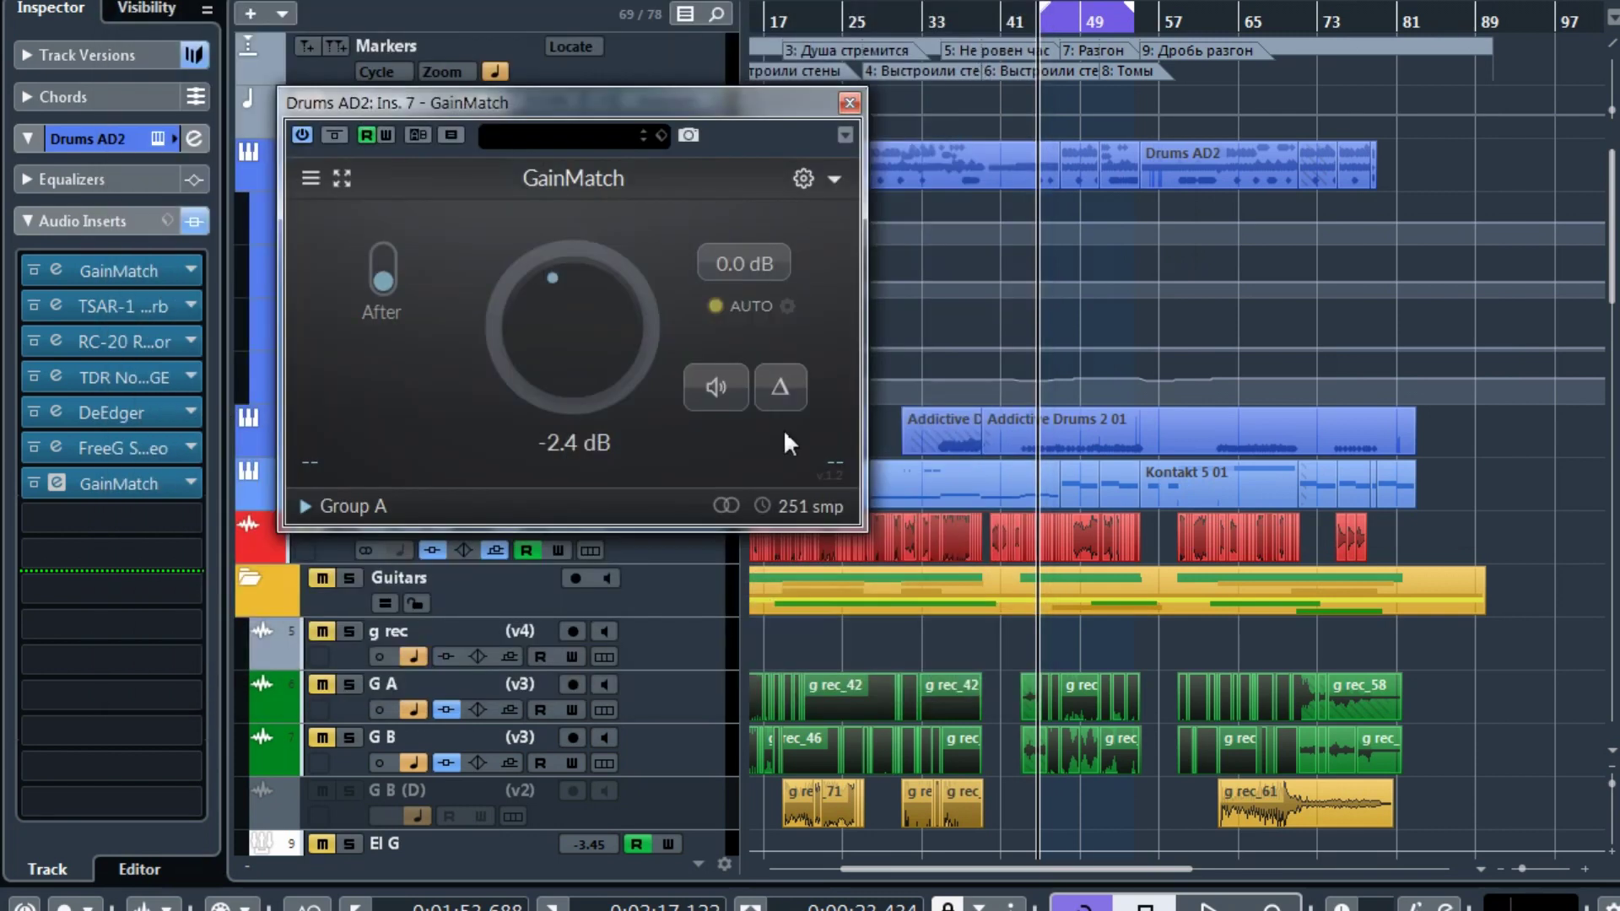
{"action": "right_click", "coordinate": [713, 393]}
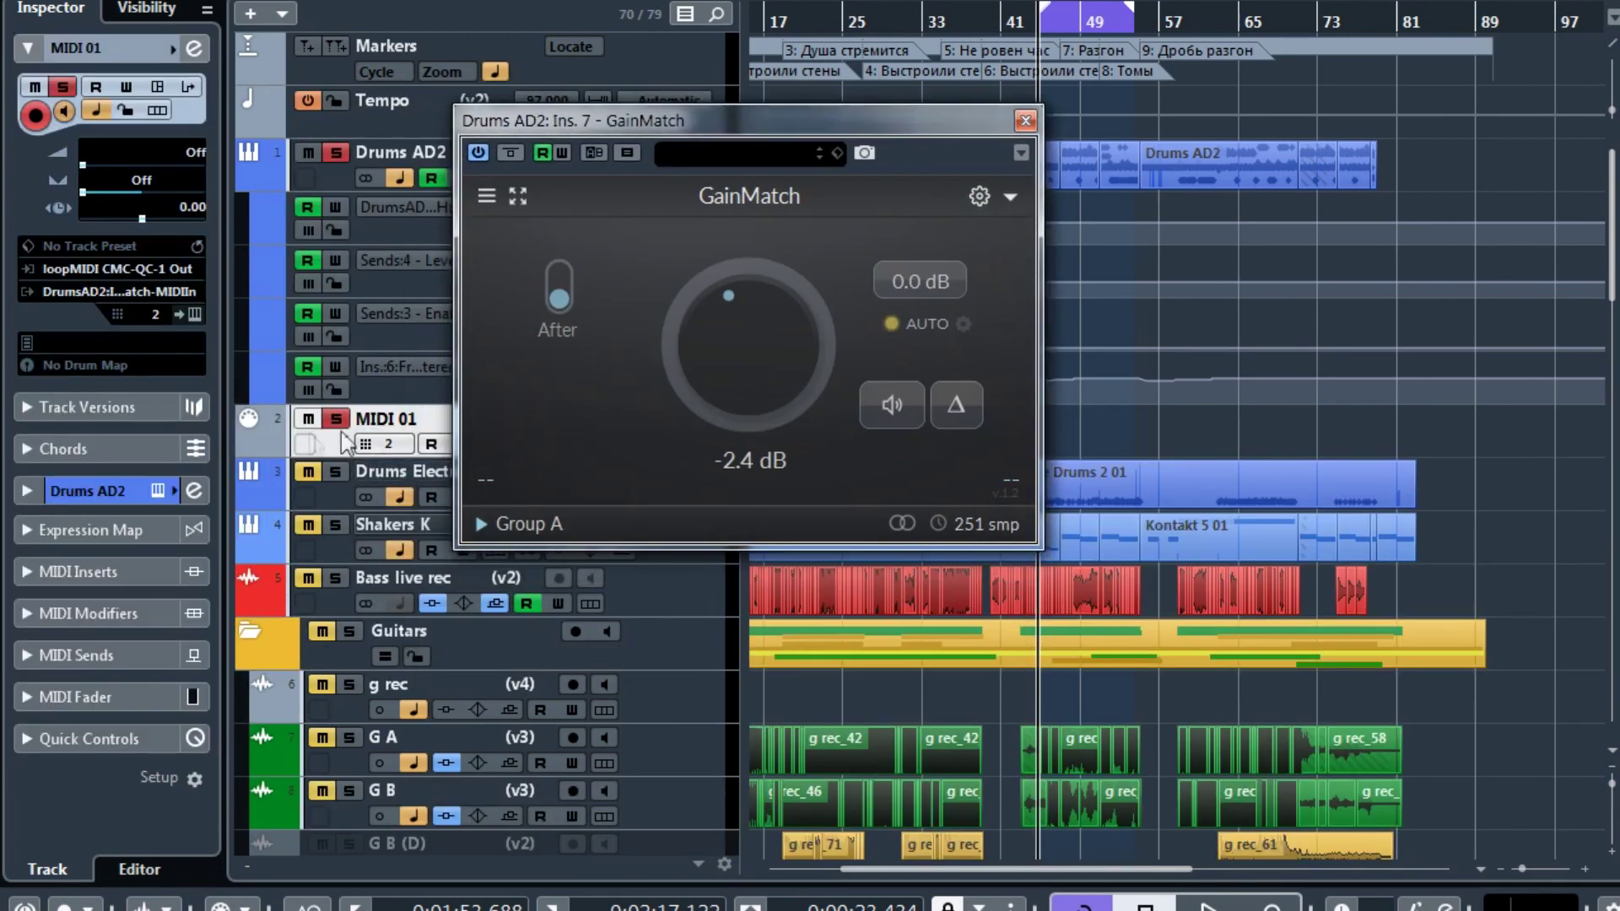
Move the MIDI 01 track to the top and check its output routing
{"action": "left_click_drag", "start_coordinate": [346, 443], "coordinate": [337, 141]}
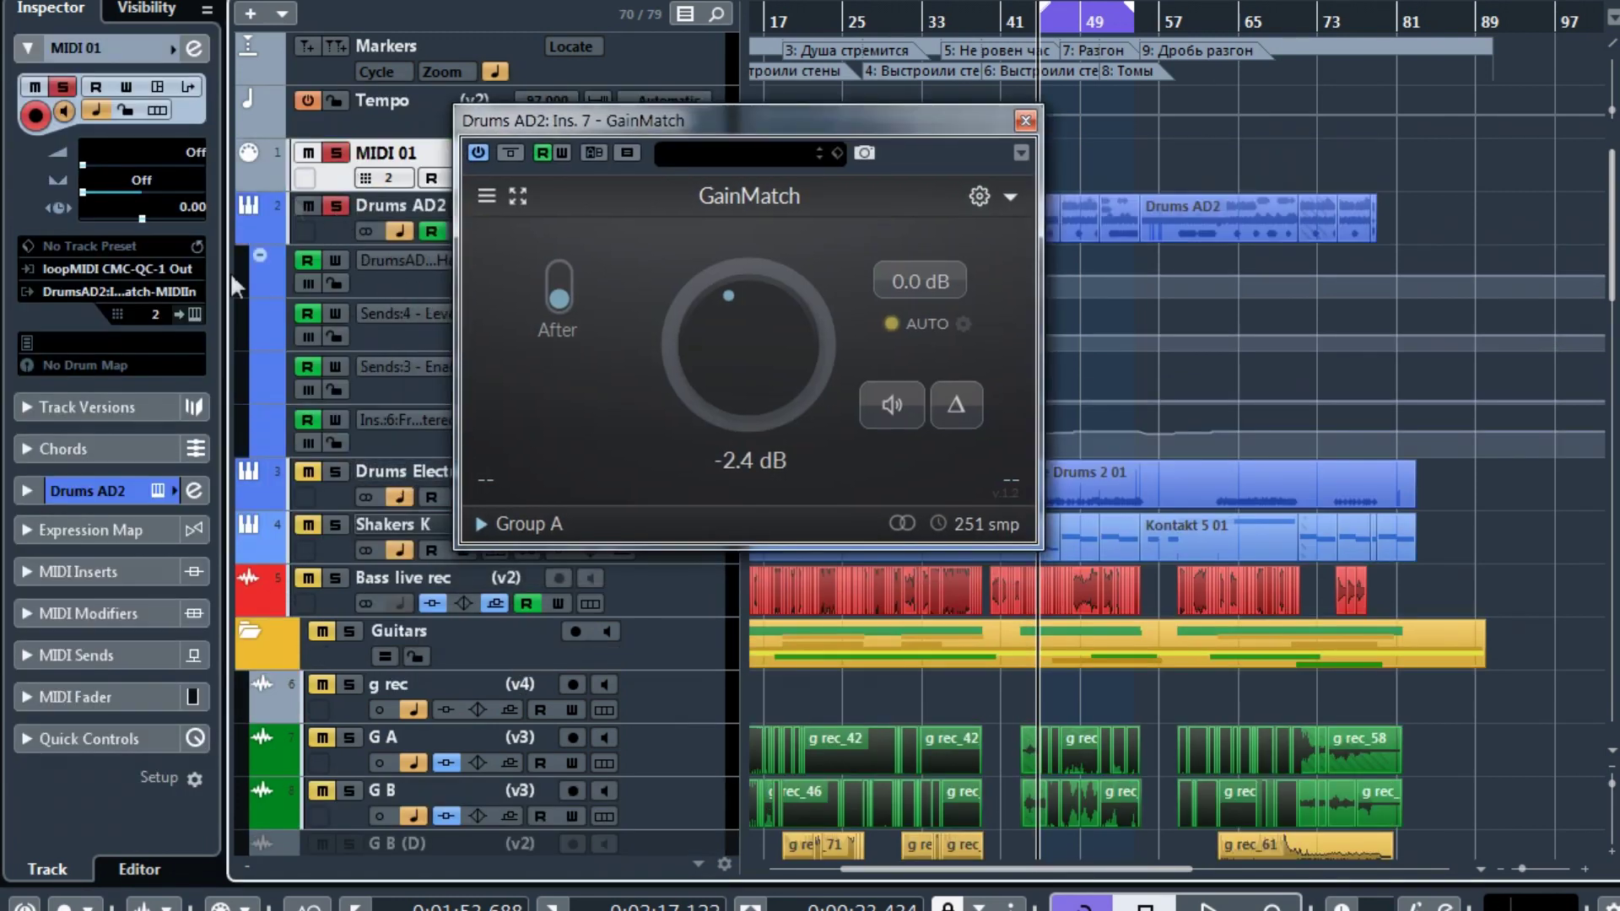
{"action": "left_click", "coordinate": [151, 291]}
{"action": "left_click", "coordinate": [337, 179]}
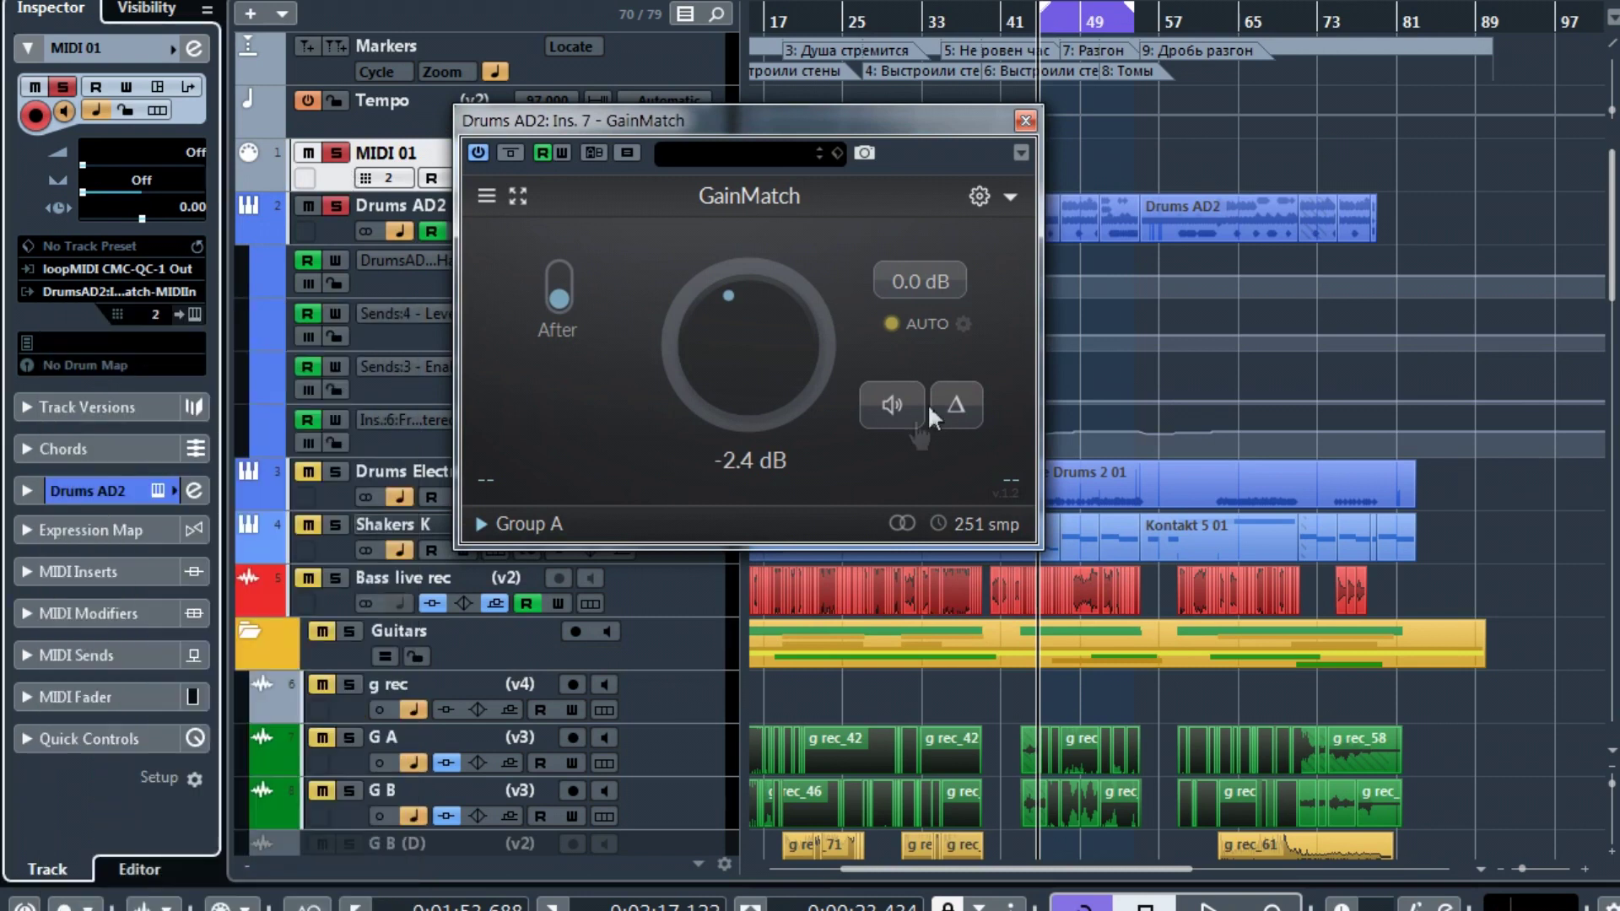
Start MIDI Learn for the Listen before and Listen to delta switches
{"action": "right_click", "coordinate": [896, 404]}
{"action": "left_click", "coordinate": [900, 501]}
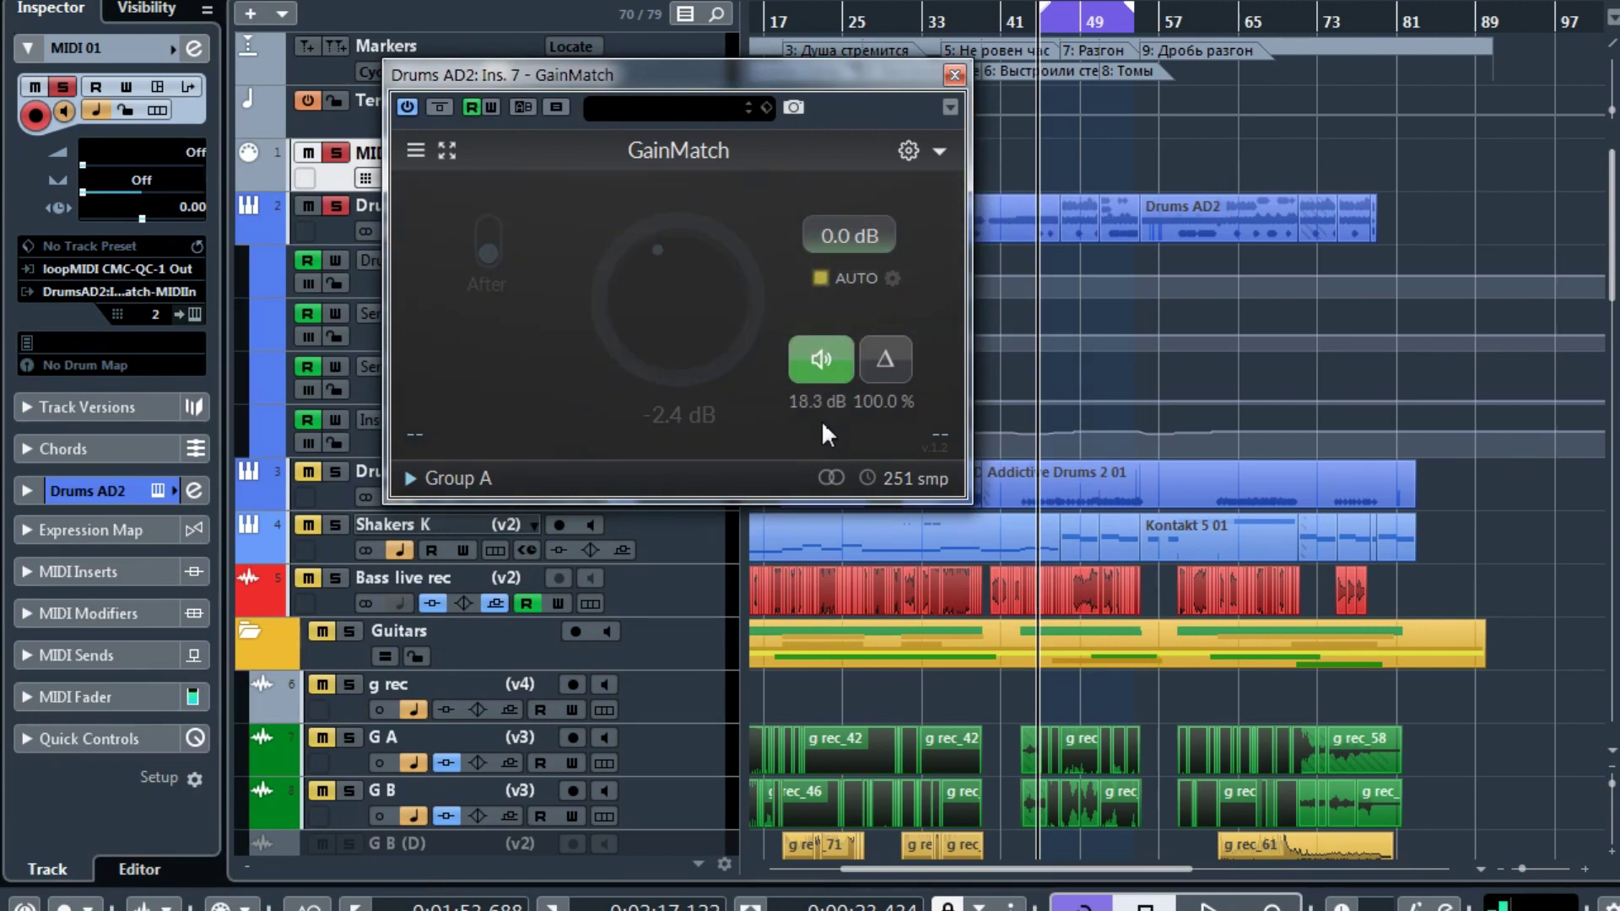
{"action": "right_click", "coordinate": [886, 373]}
{"action": "left_click", "coordinate": [879, 431]}
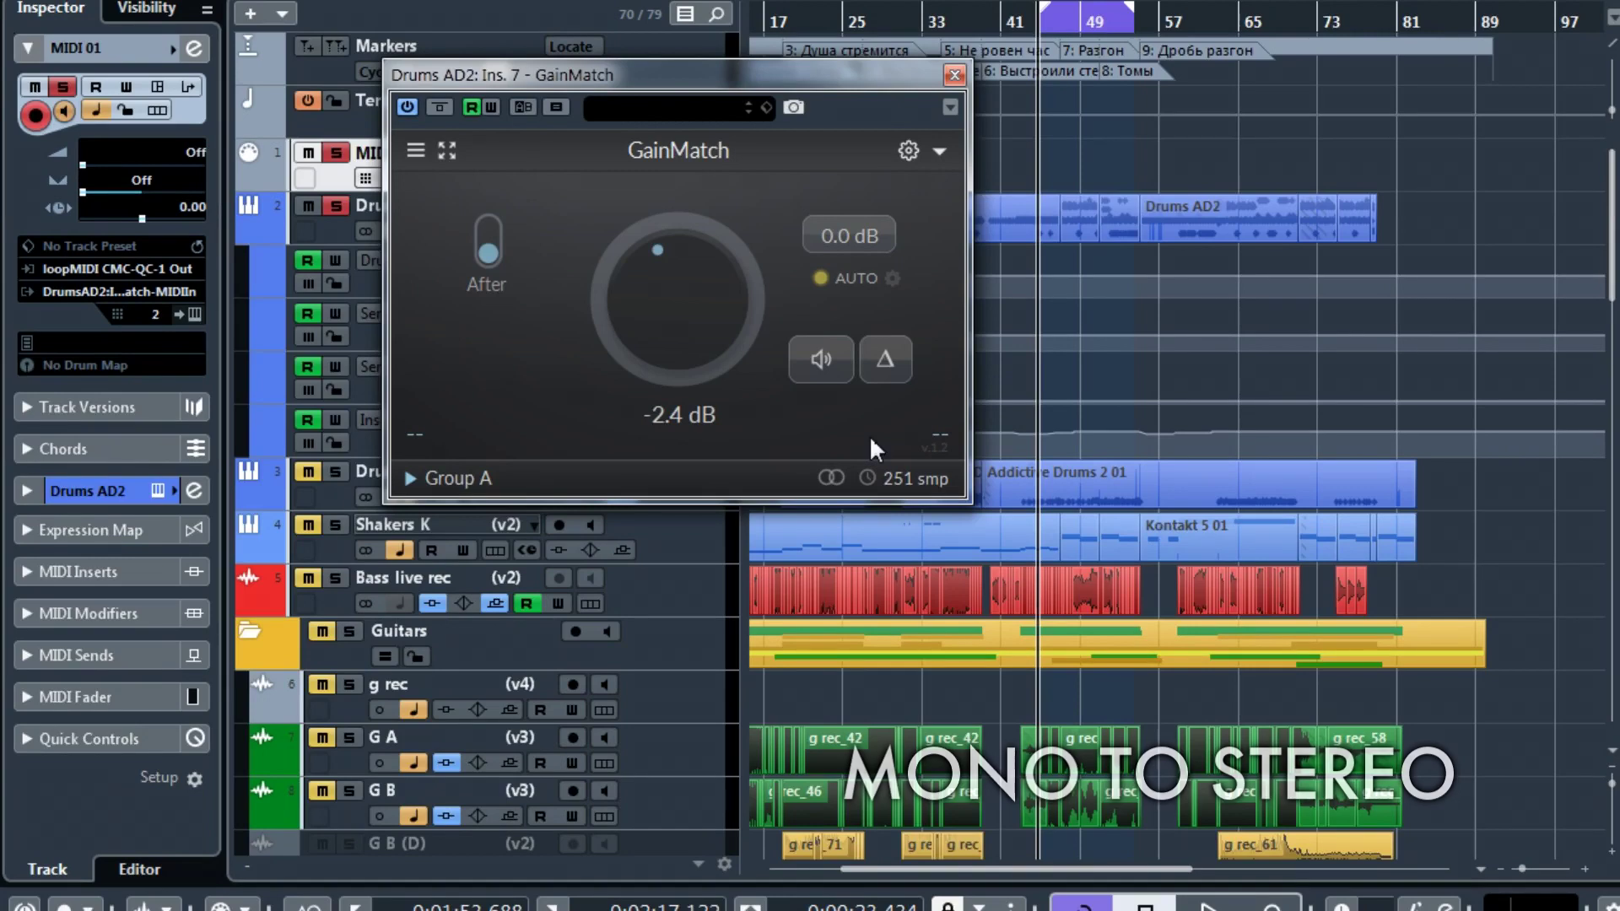
{"action": "left_click", "coordinate": [908, 150]}
{"action": "mouse_move", "coordinate": [970, 358]}
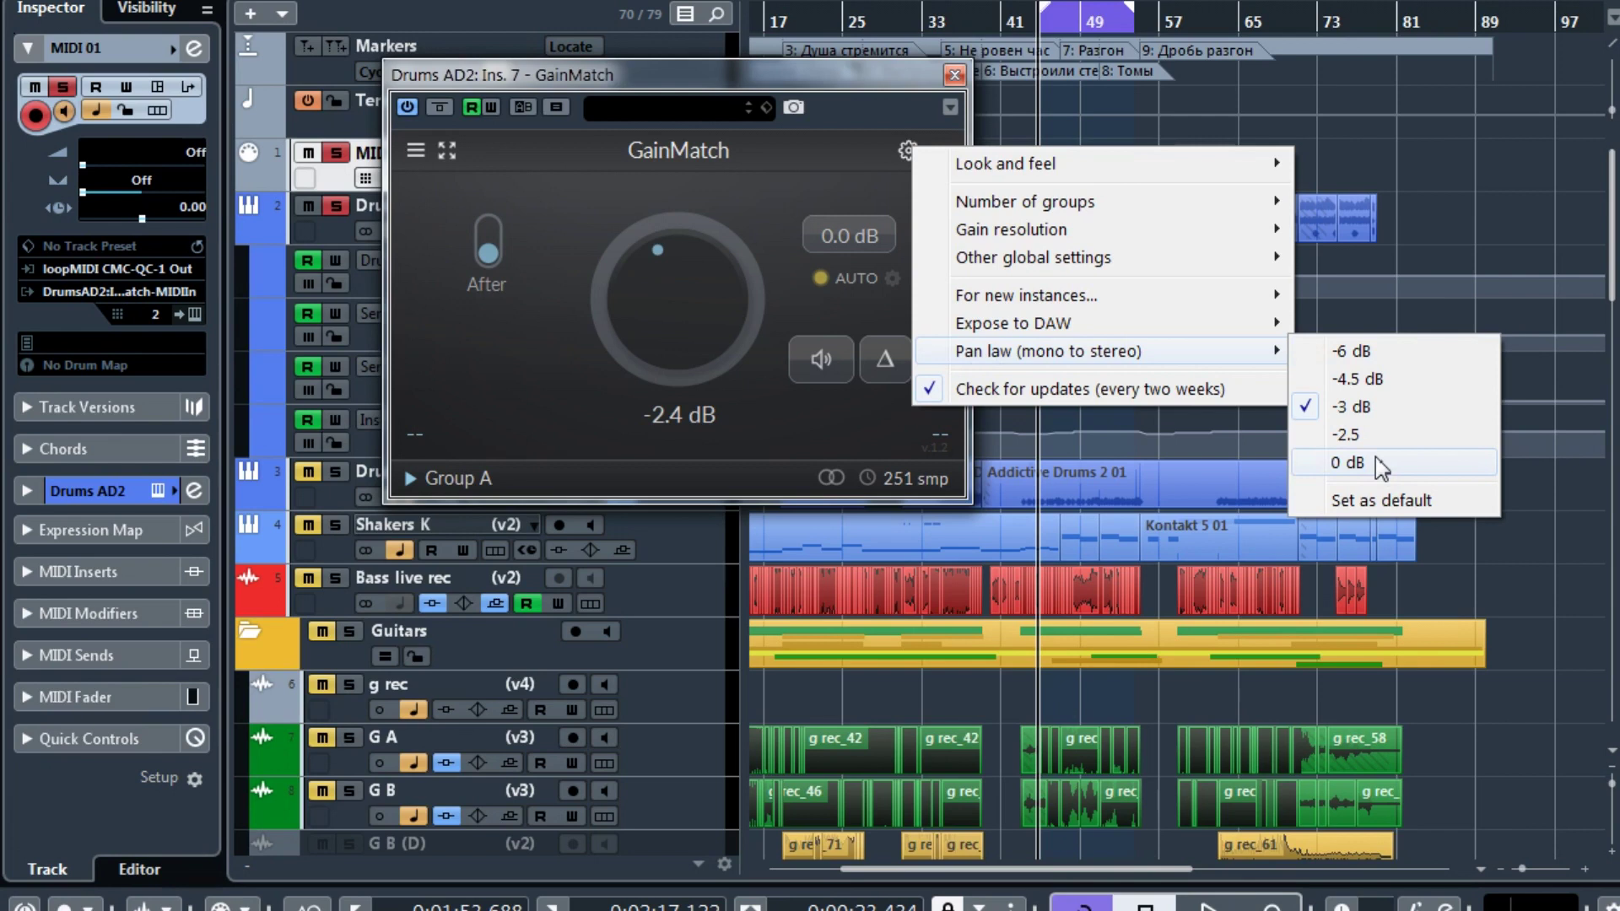
{"action": "left_click", "coordinate": [705, 88]}
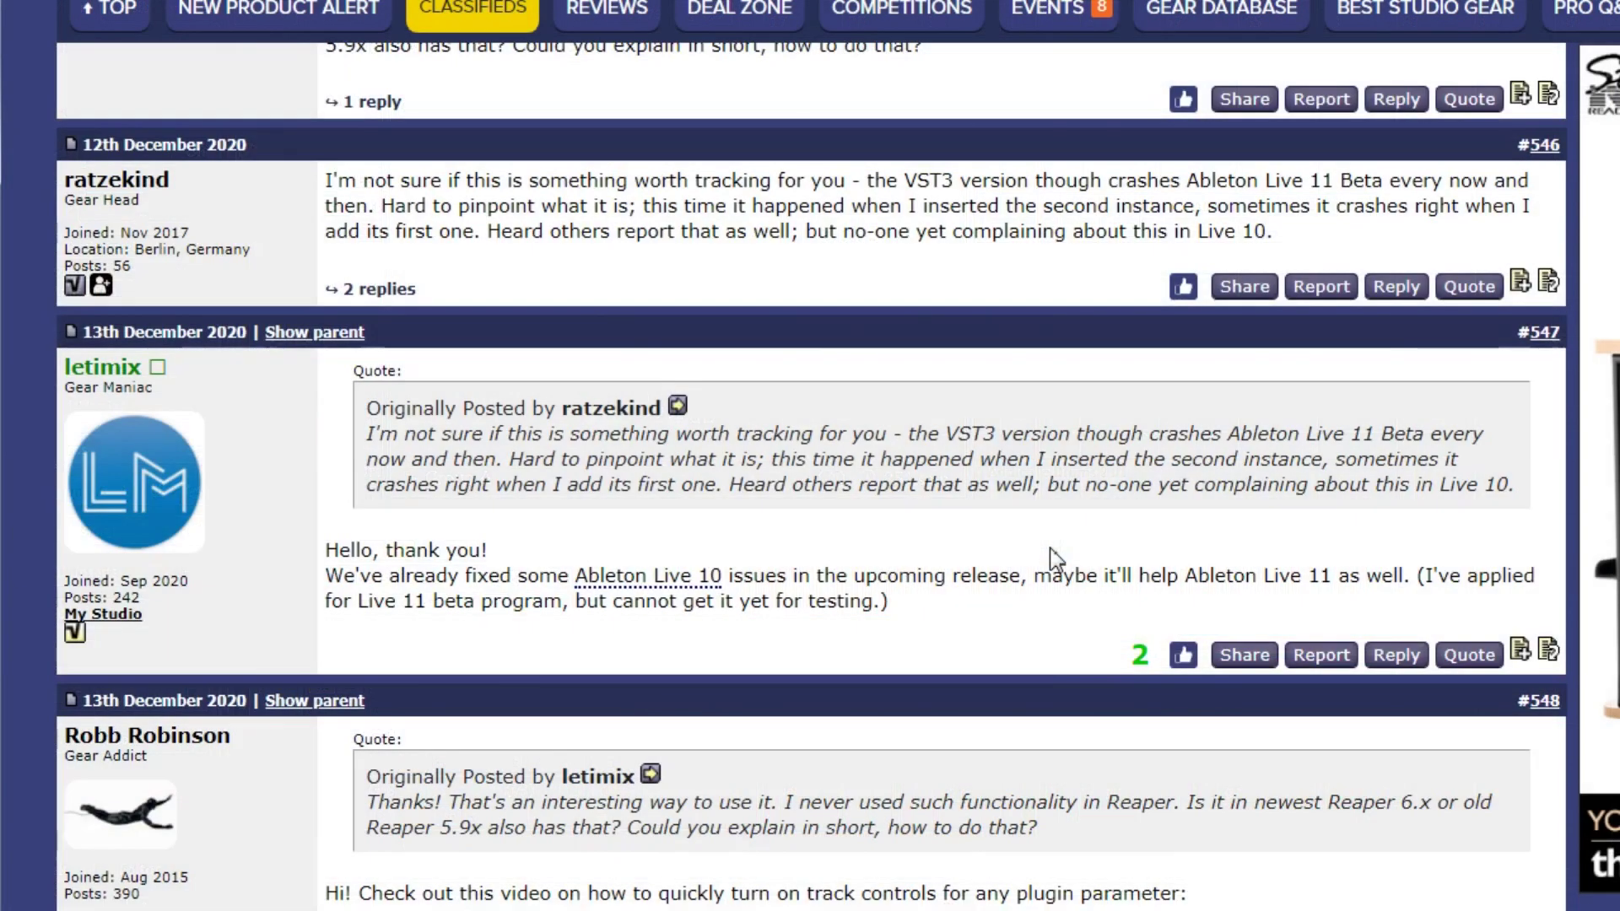
Scroll the Gearspace GainMatch thread from post #546 down to posts #553 and #554
{"action": "scroll", "coordinate": [1055, 559], "scroll_direction": "down", "scroll_amount": 2}
{"action": "scroll", "coordinate": [1055, 560], "scroll_direction": "down", "scroll_amount": 12}
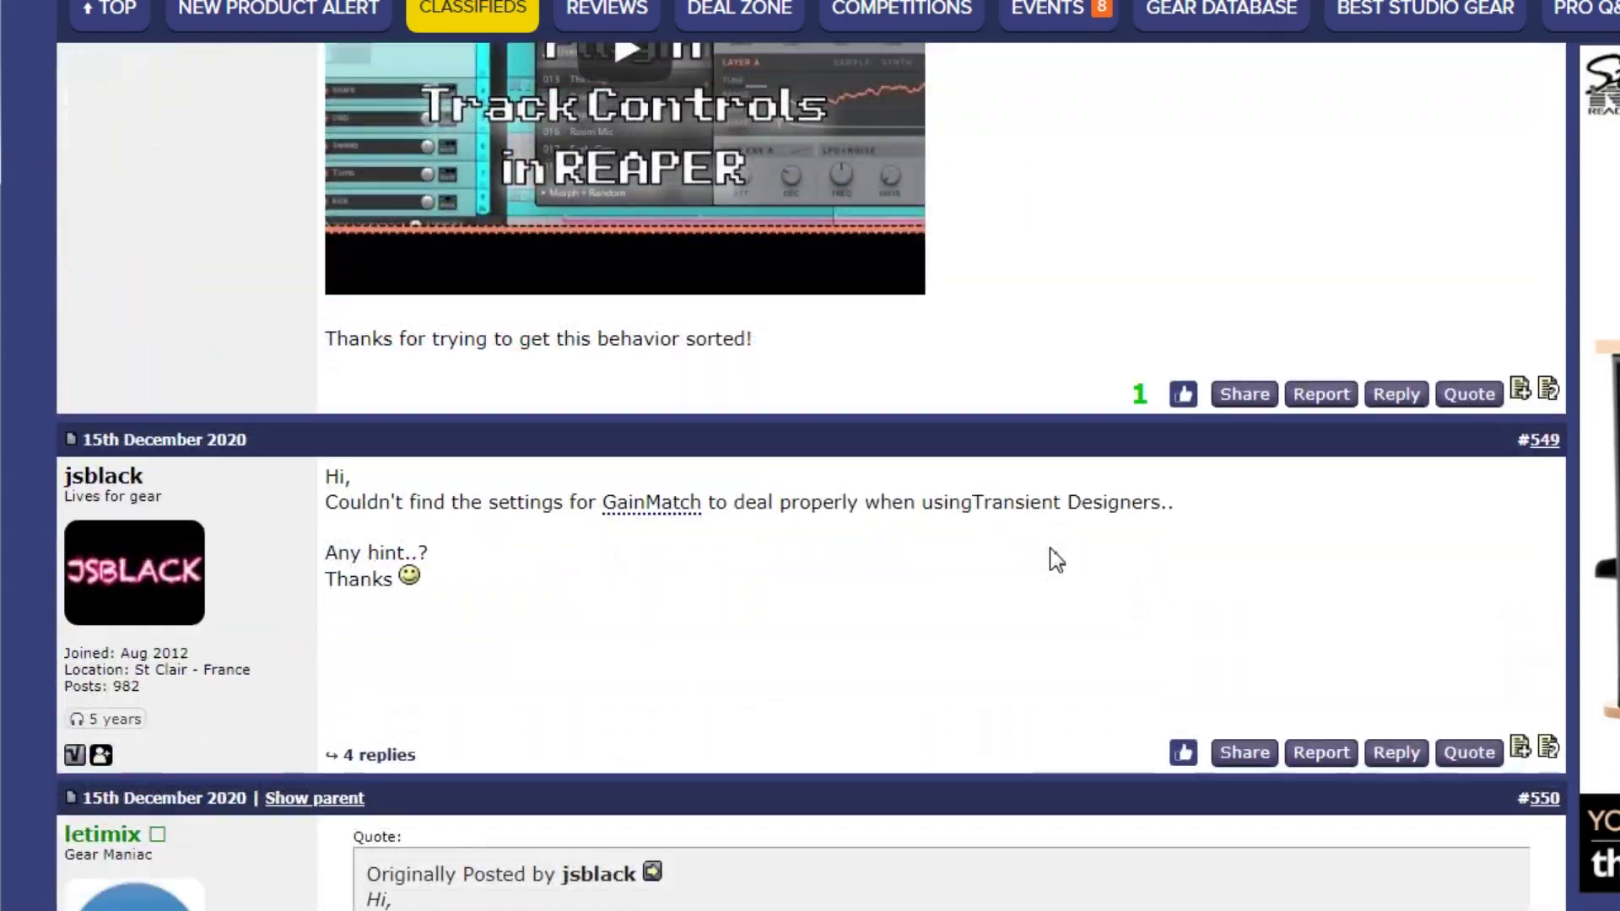
{"action": "scroll", "coordinate": [1055, 559], "scroll_direction": "down", "scroll_amount": 17}
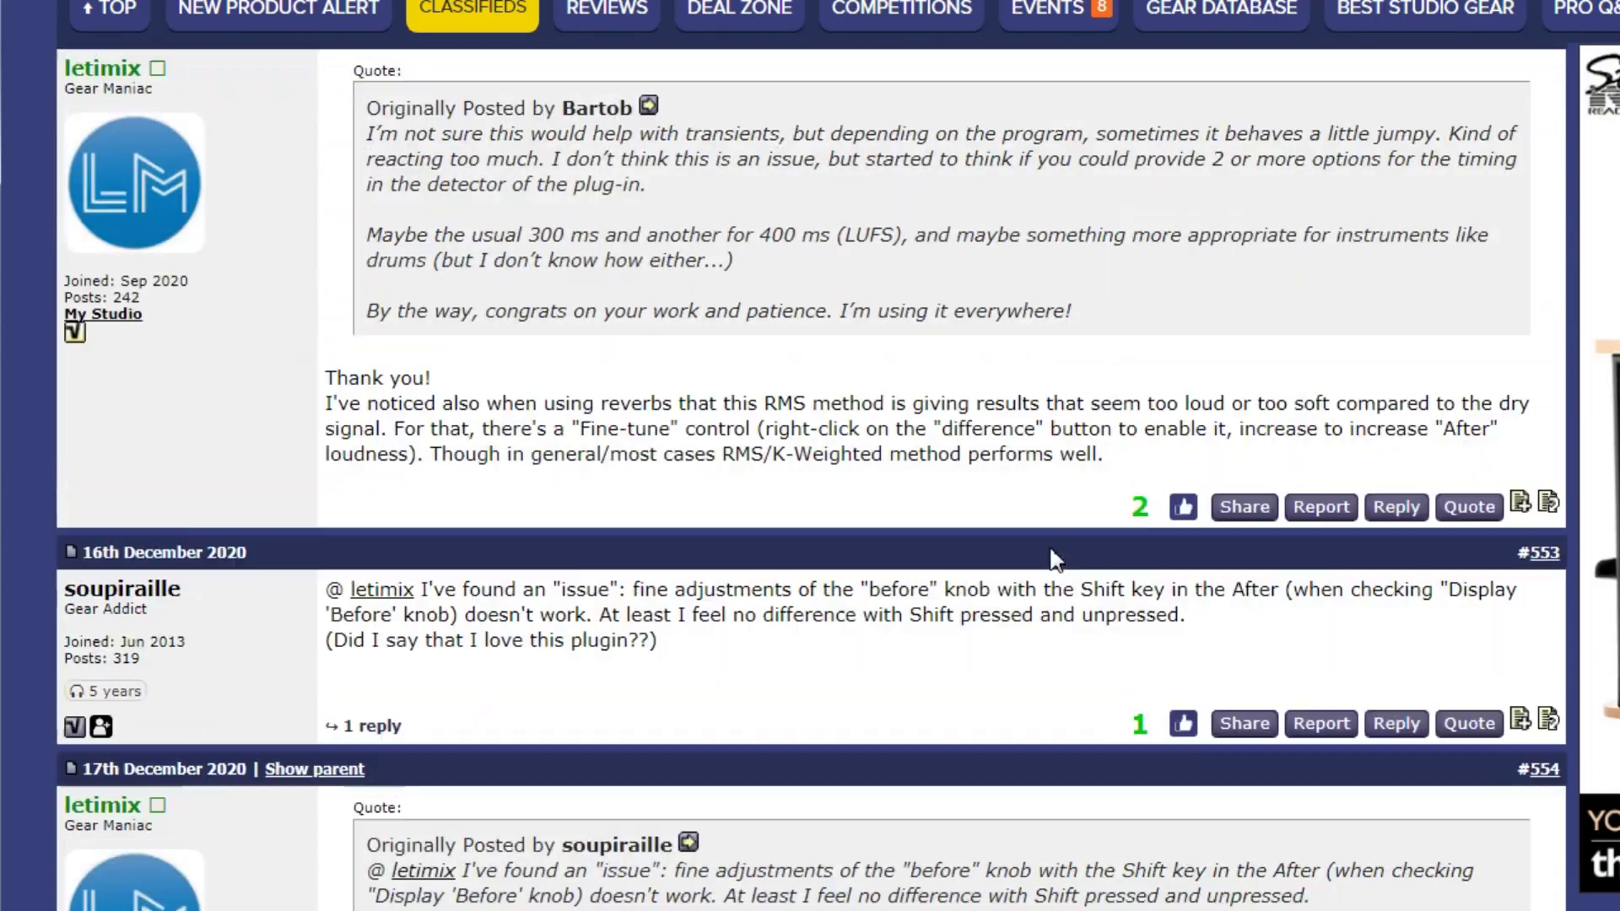